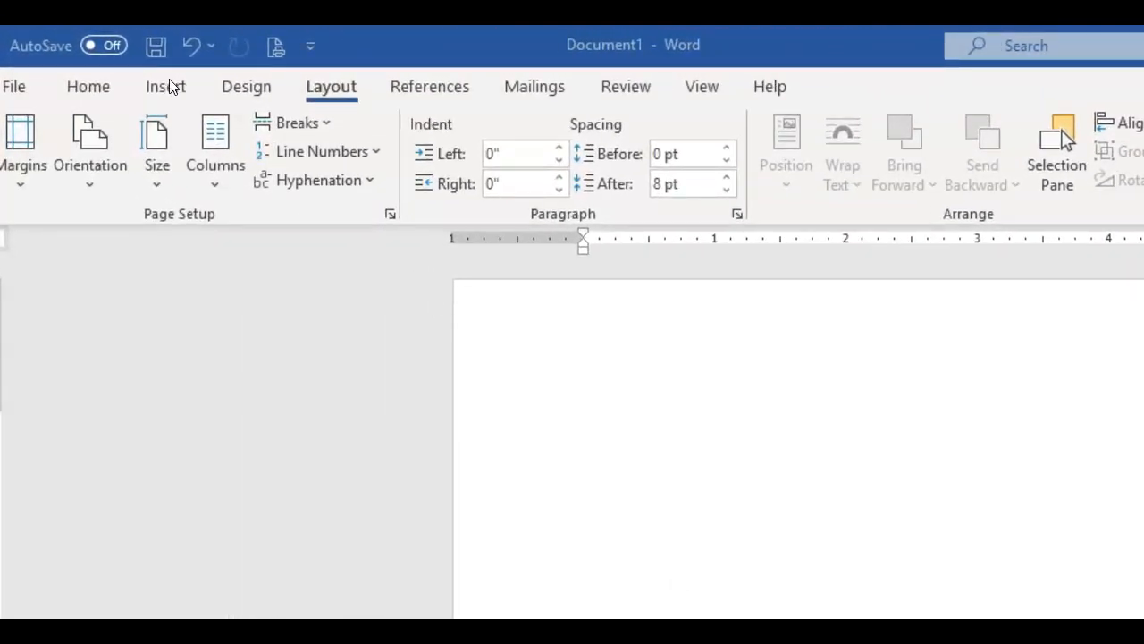
pyautogui.click(167, 86)
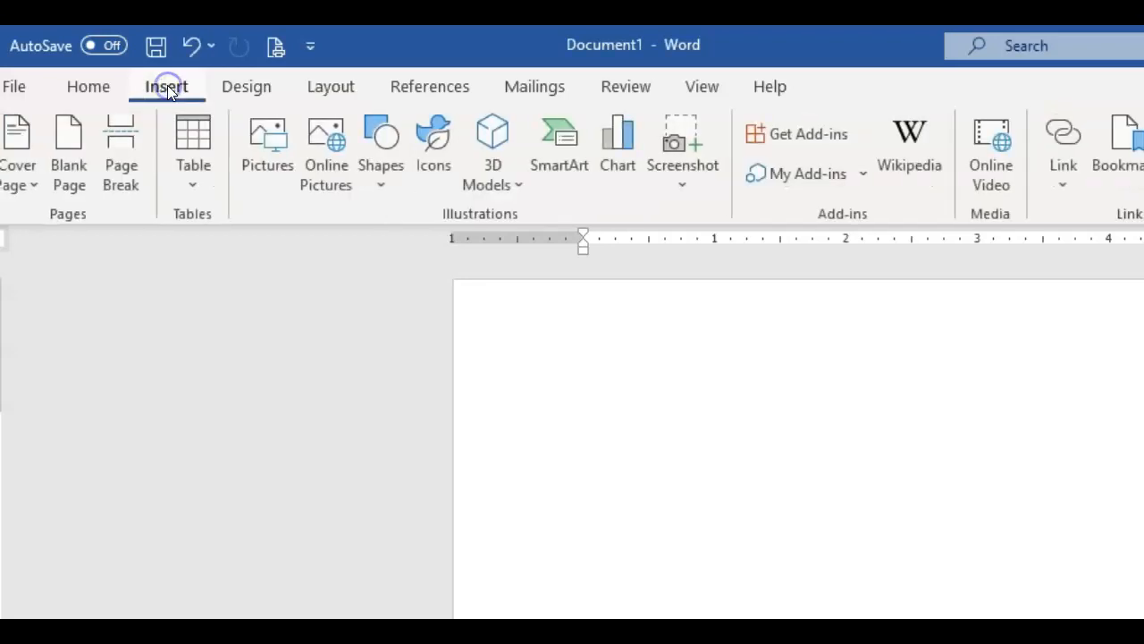
pyautogui.click(188, 189)
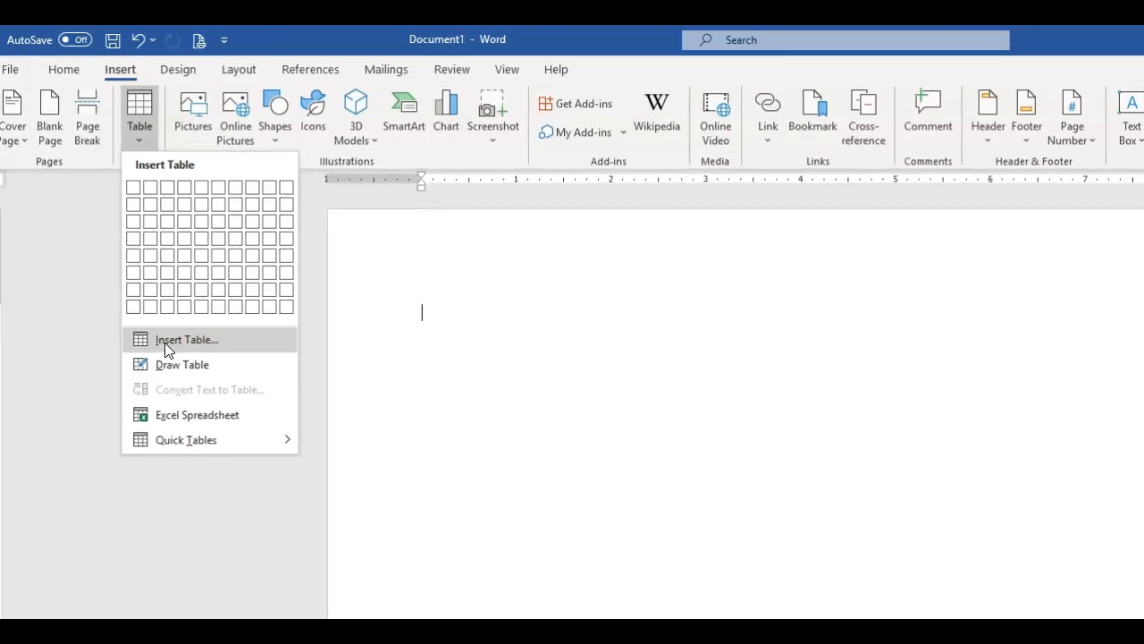
pyautogui.click(165, 342)
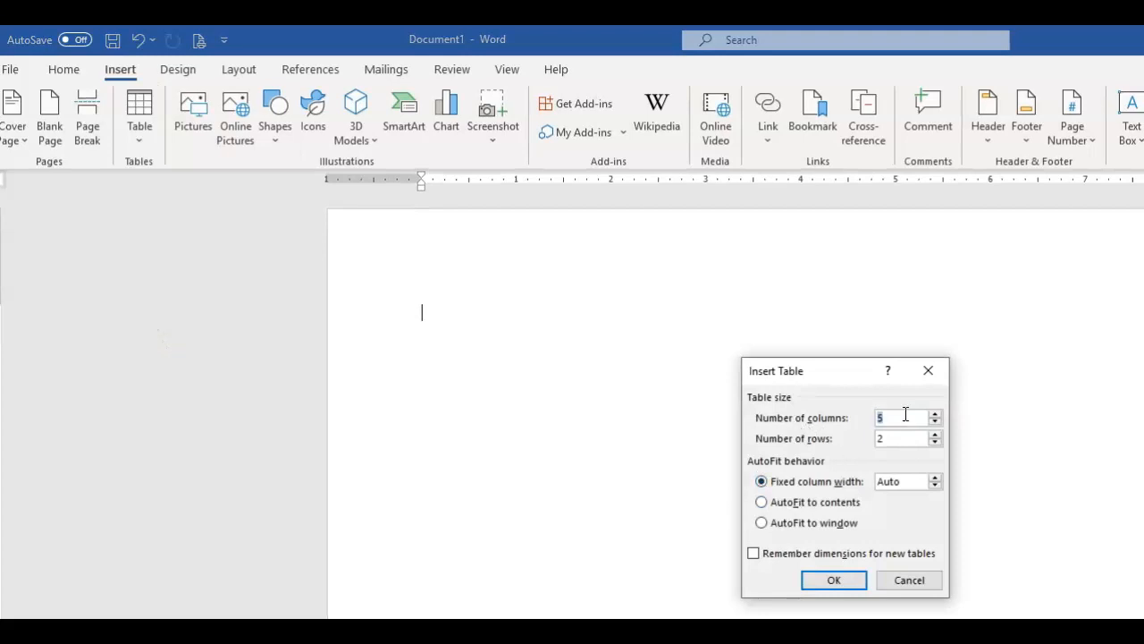
pyautogui.click(833, 580)
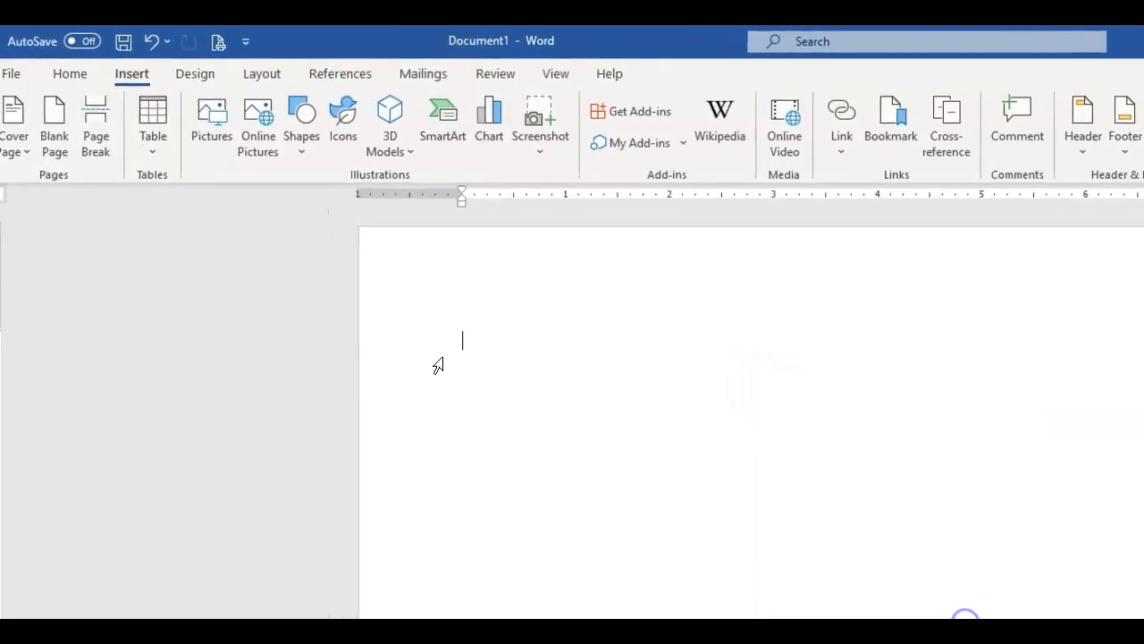
# Draw a freehand table about 6.86" wide and 1.97" high, and divide it with two vertical and two horizontal lines.
pyautogui.click(153, 143)
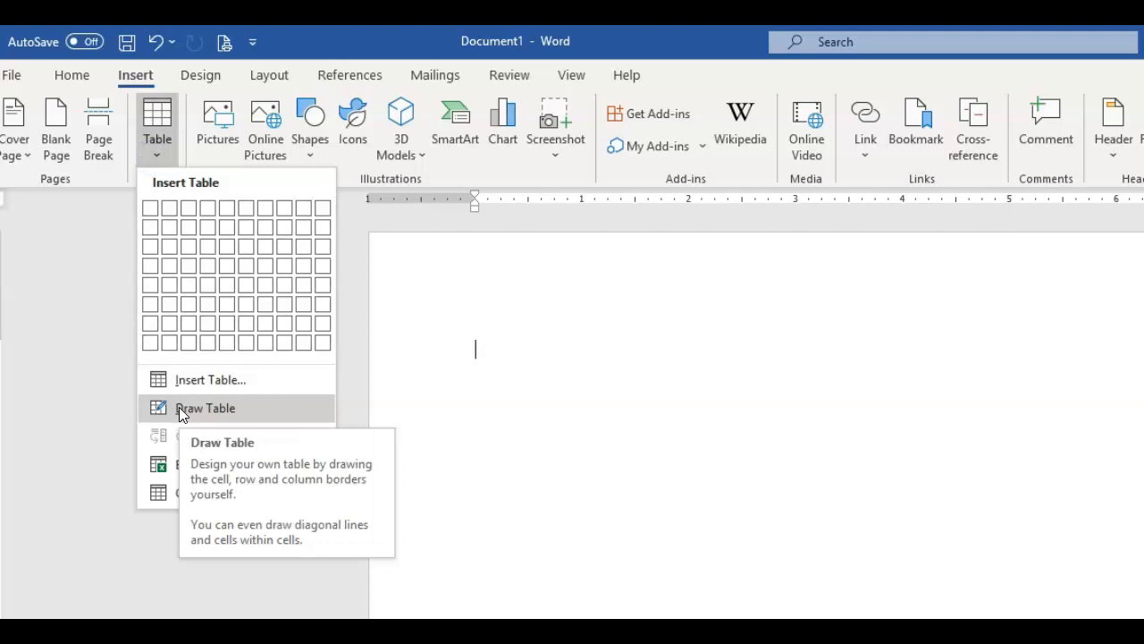
pyautogui.click(179, 407)
pyautogui.moveTo(474, 387)
pyautogui.mouseDown()
pyautogui.moveTo(594, 483)
pyautogui.moveTo(1143, 601)
pyautogui.mouseUp()
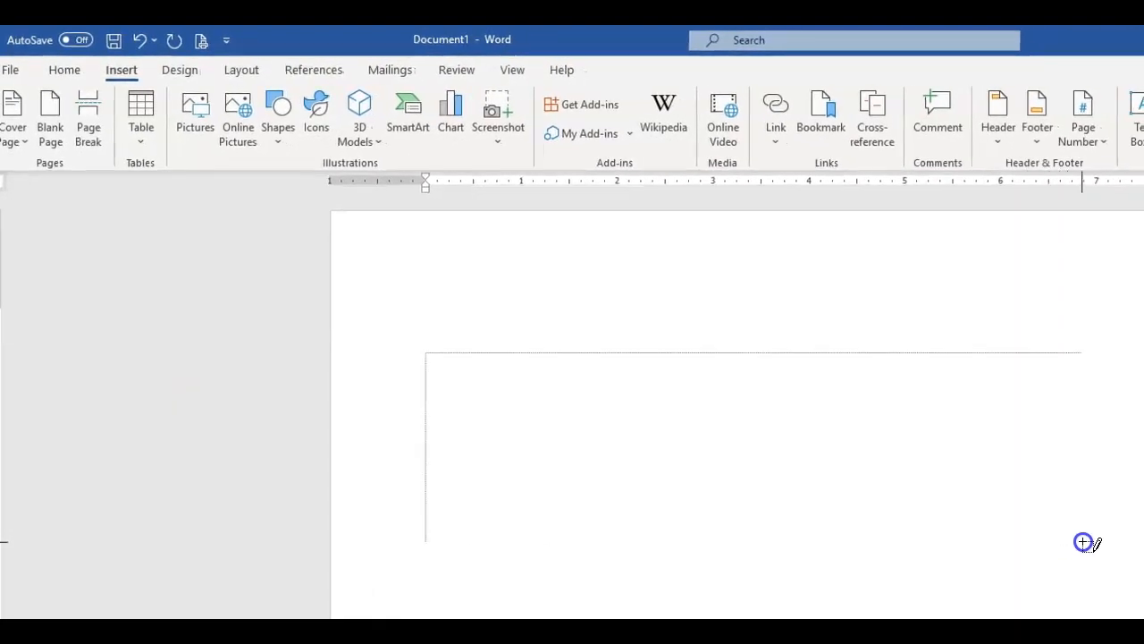
pyautogui.moveTo(1084, 542); pyautogui.dragTo(1082, 541)
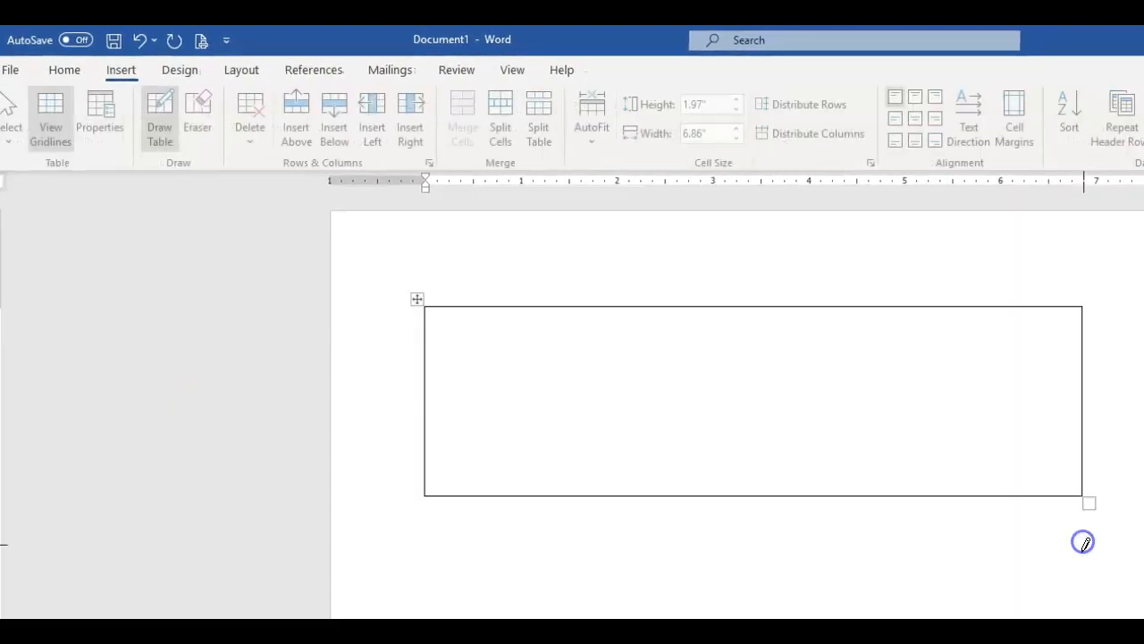
pyautogui.moveTo(537, 309); pyautogui.dragTo(534, 454)
pyautogui.moveTo(661, 313); pyautogui.dragTo(668, 438)
pyautogui.moveTo(438, 366); pyautogui.dragTo(868, 386)
pyautogui.moveTo(460, 438); pyautogui.dragTo(831, 427)
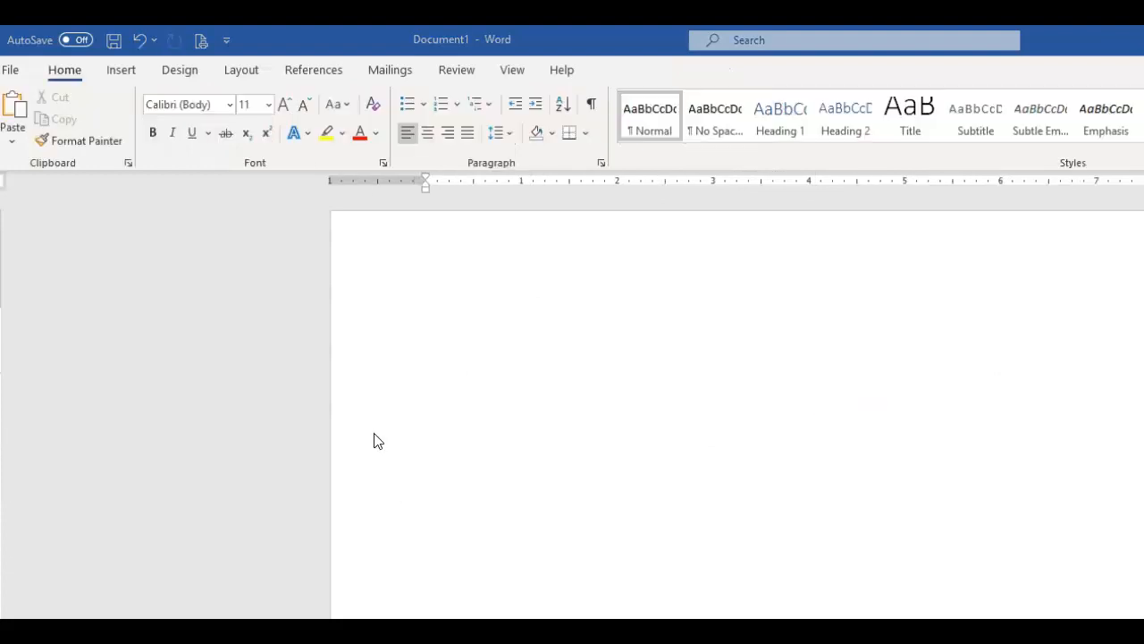
# Insert a table with 6 columns and 5 rows in the blank document and place the cursor in its first cell.
pyautogui.click(122, 71)
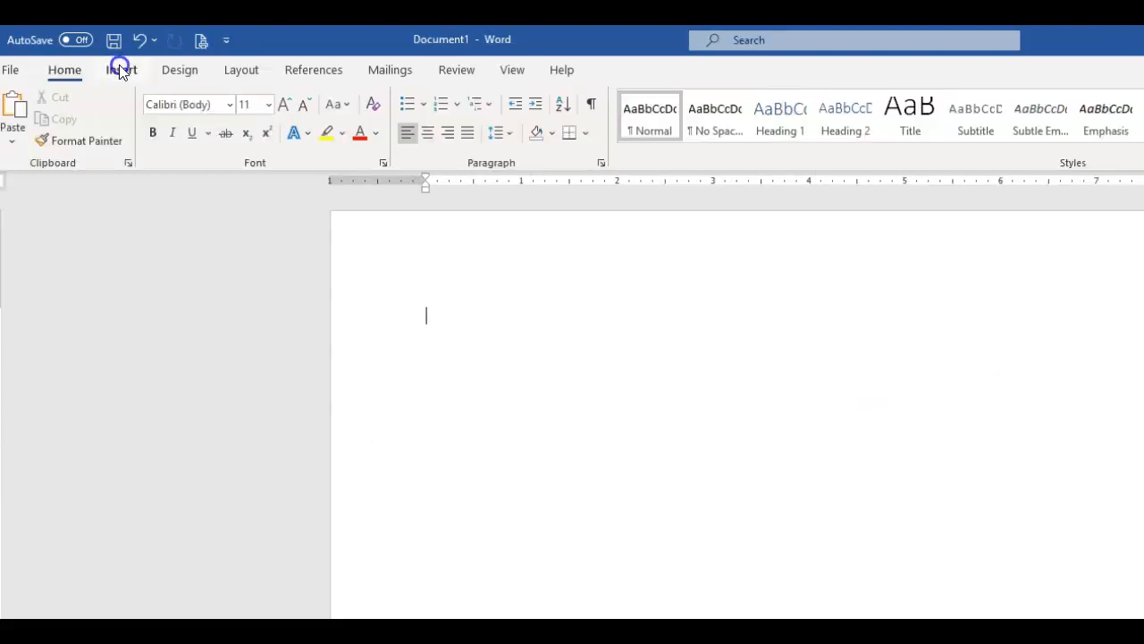
pyautogui.click(138, 141)
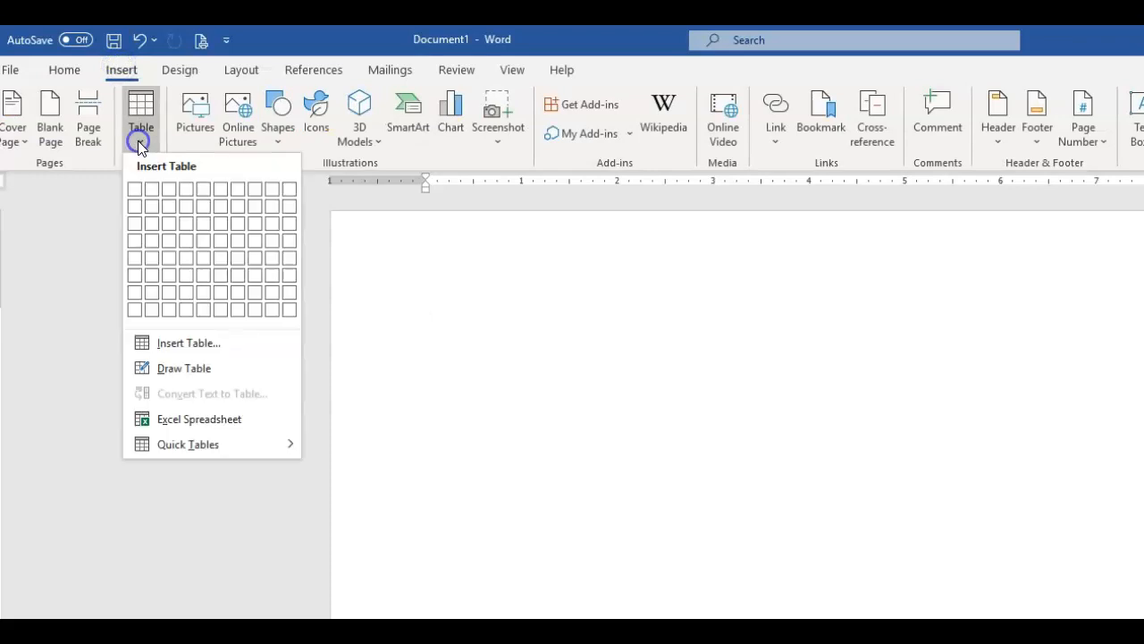
pyautogui.click(135, 189)
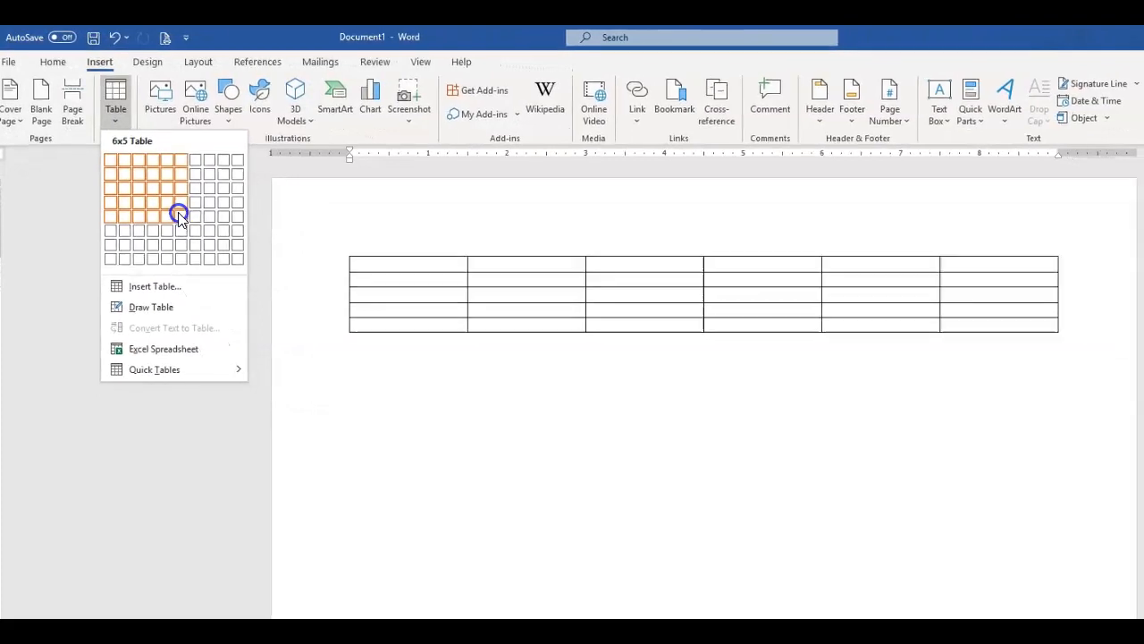
pyautogui.click(179, 218)
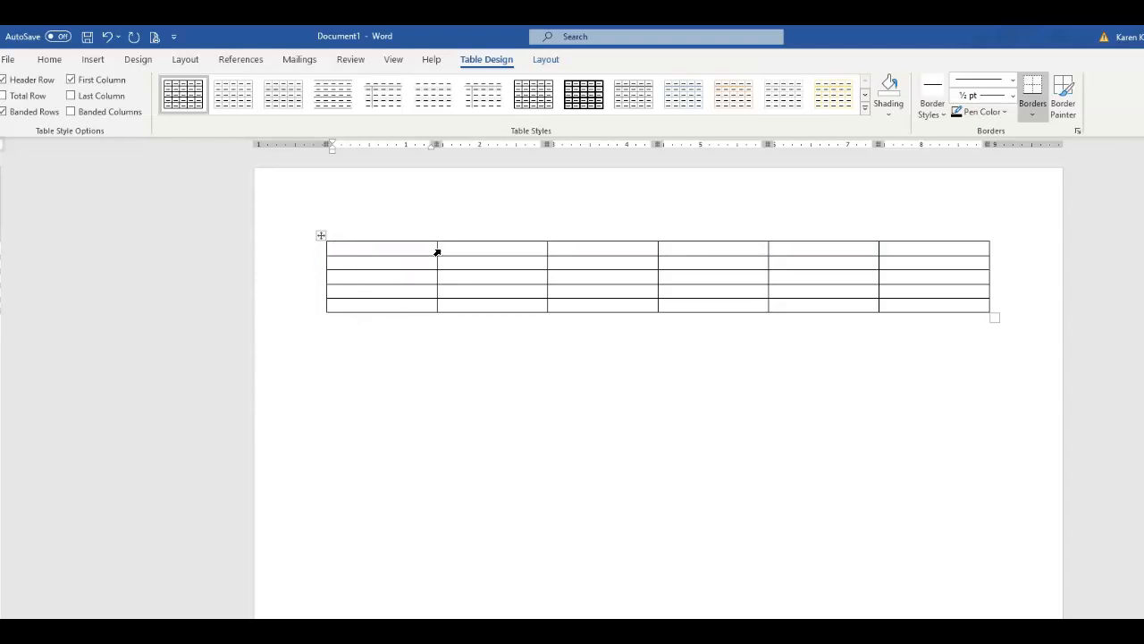
pyautogui.click(379, 249)
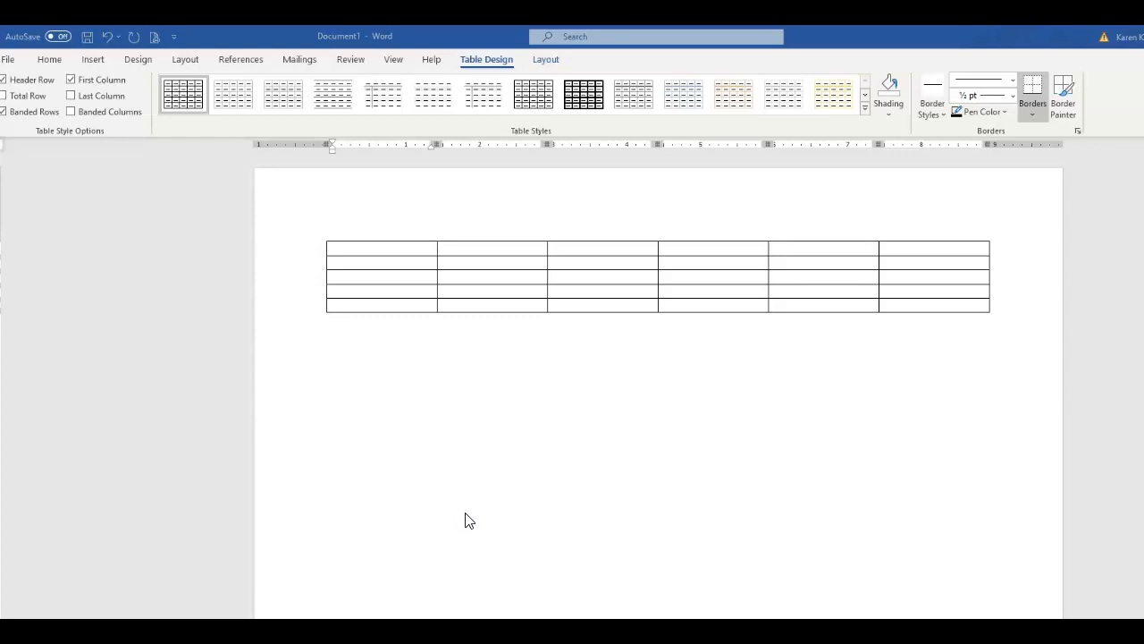
# Show the table layout tools, select the entire table, and clear the selection.
pyautogui.click(545, 60)
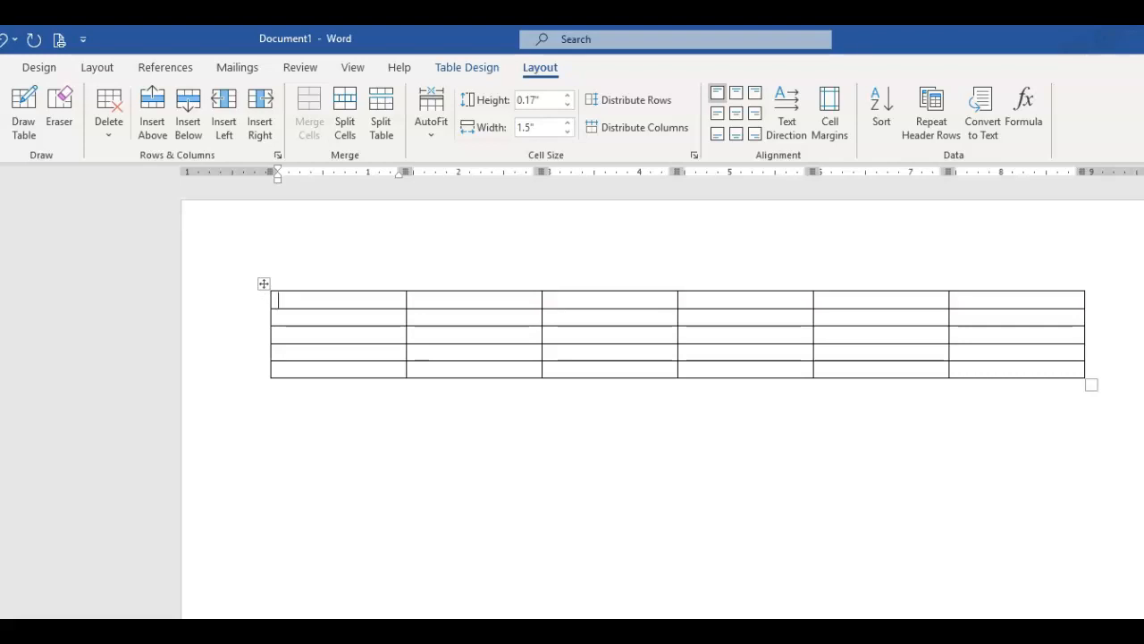
pyautogui.click(344, 318)
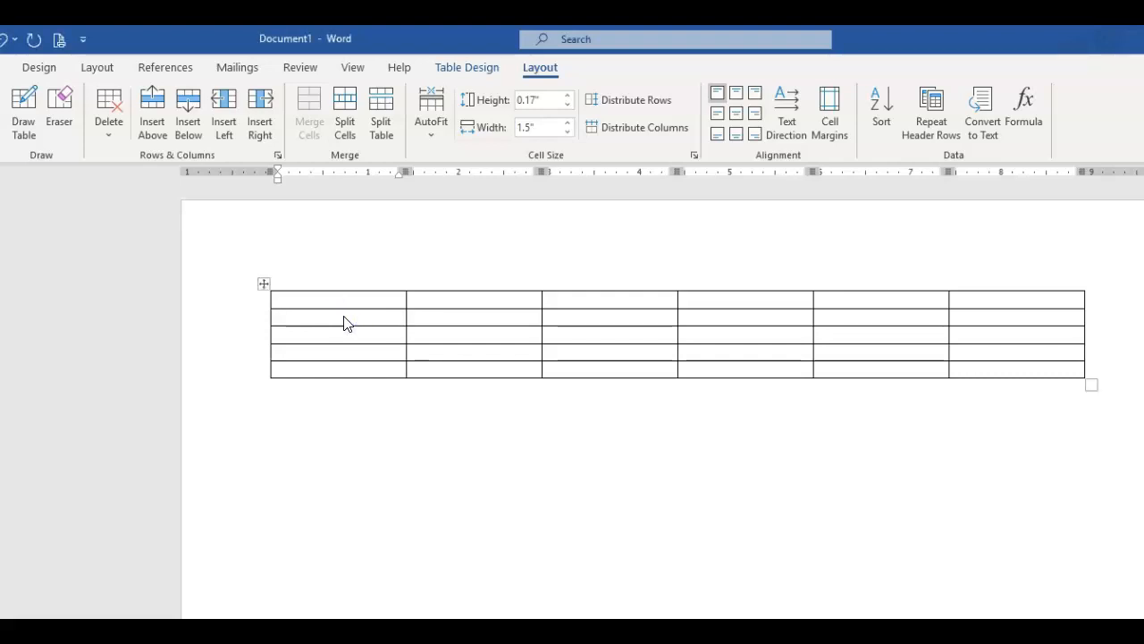
pyautogui.click(263, 284)
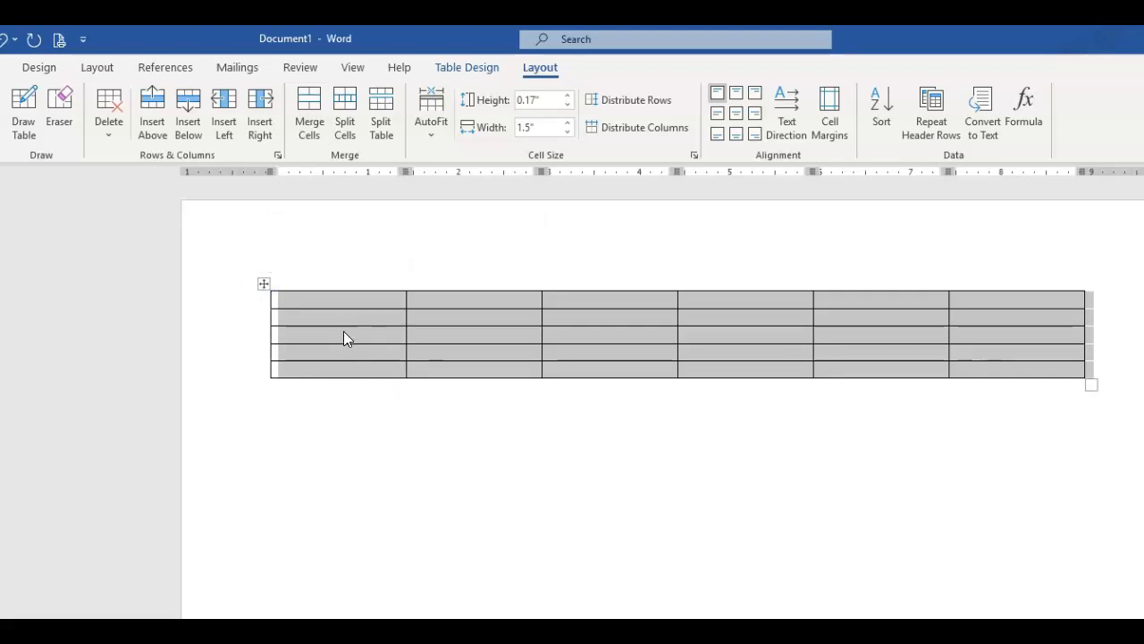
pyautogui.click(336, 350)
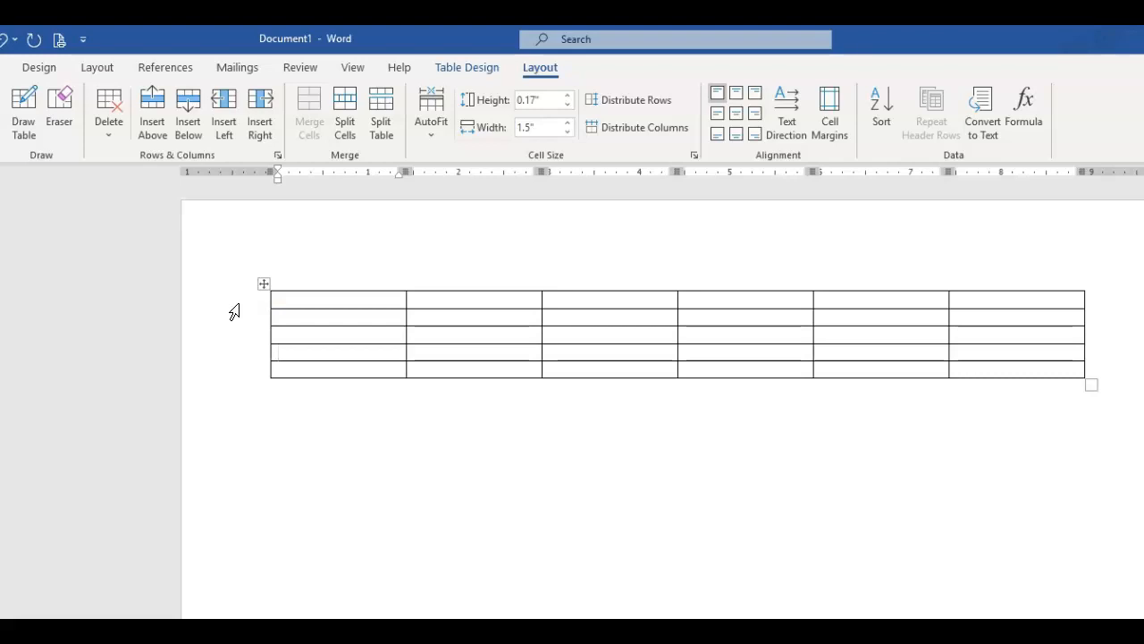
# Select the table's second row, extend the selection through the fifth row, and deselect.
pyautogui.click(230, 316)
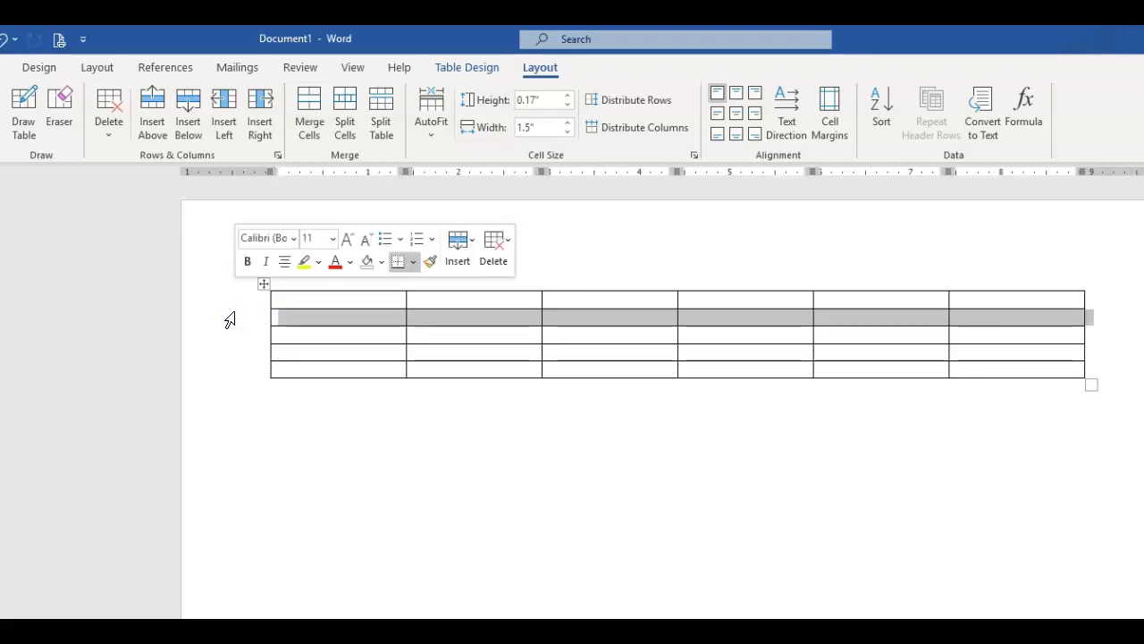
pyautogui.moveTo(230, 319); pyautogui.dragTo(228, 368)
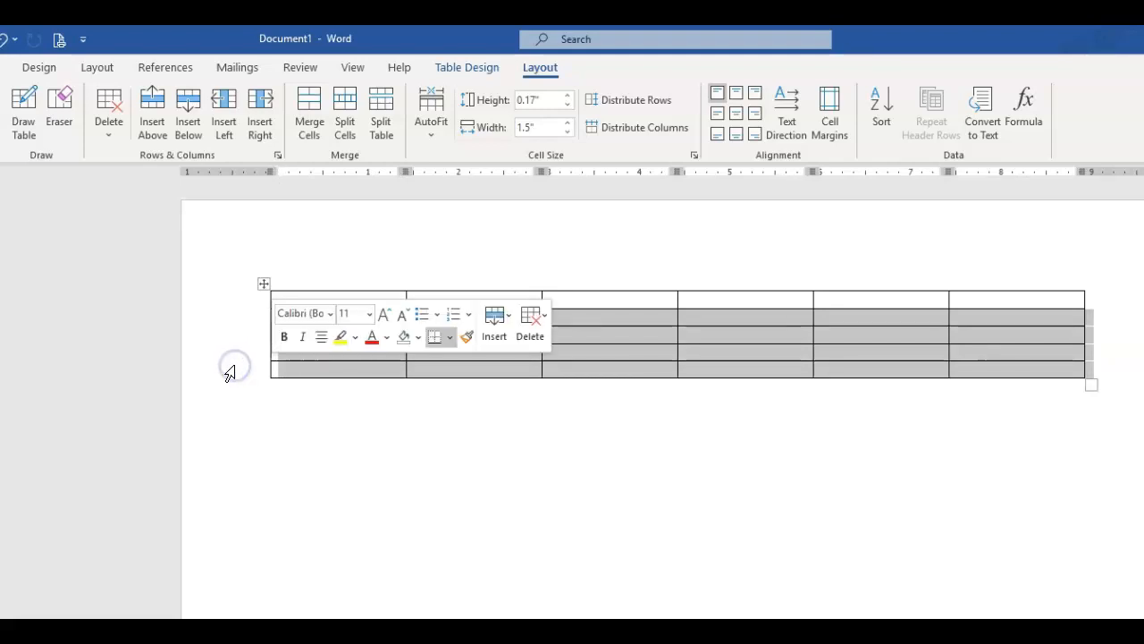
pyautogui.click(396, 448)
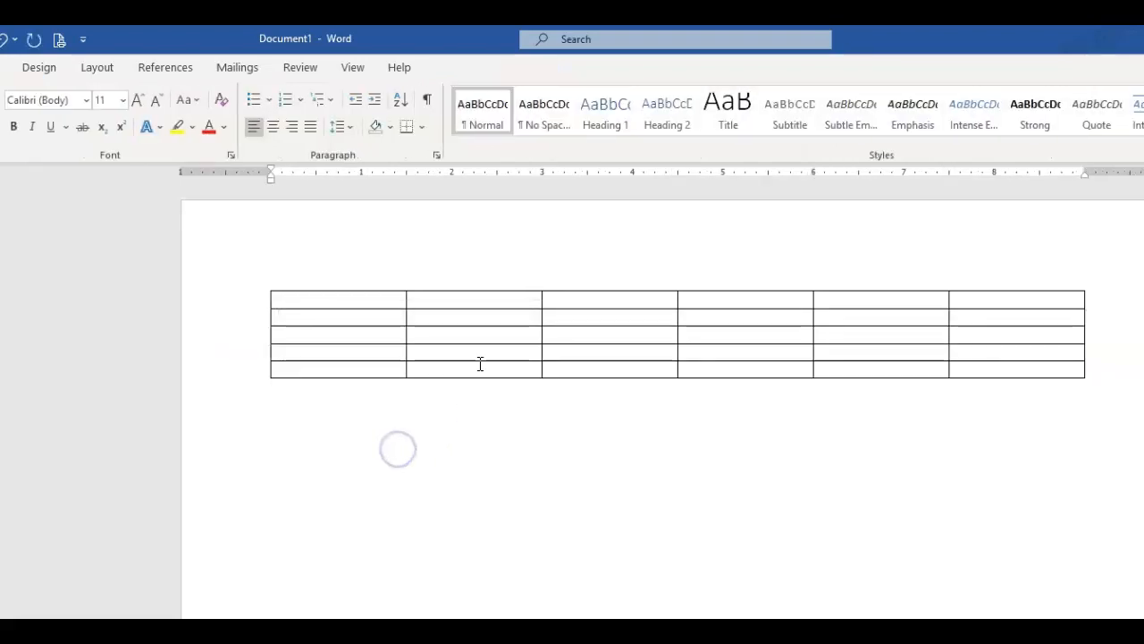
# Select the table's second column, extend the selection through the fourth column, and deselect.
pyautogui.click(483, 281)
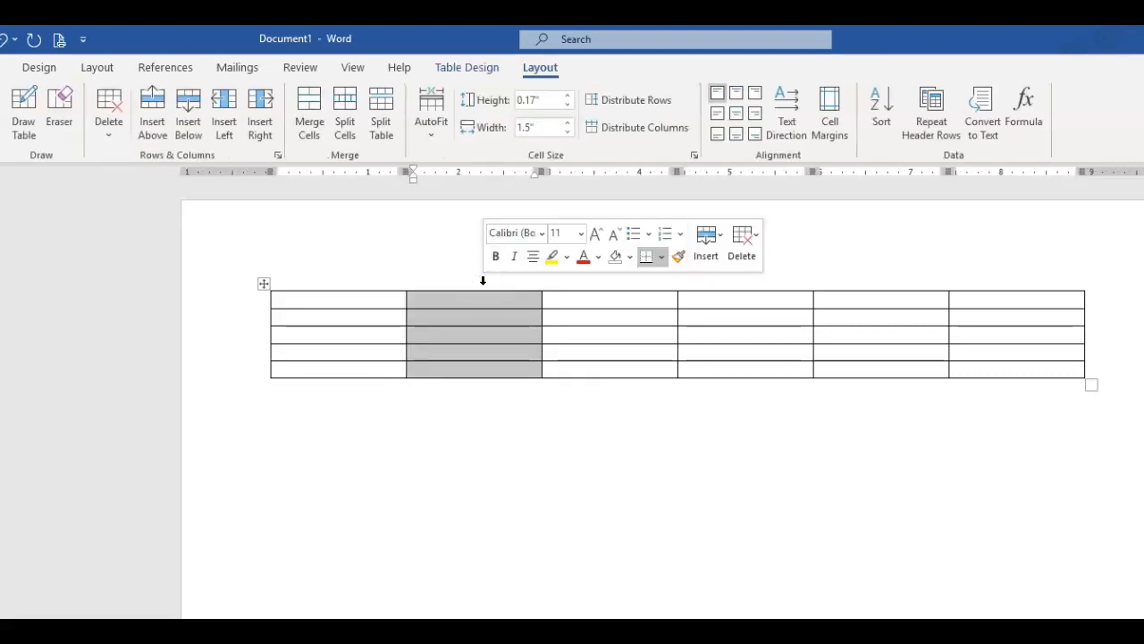
pyautogui.moveTo(483, 281); pyautogui.dragTo(716, 293)
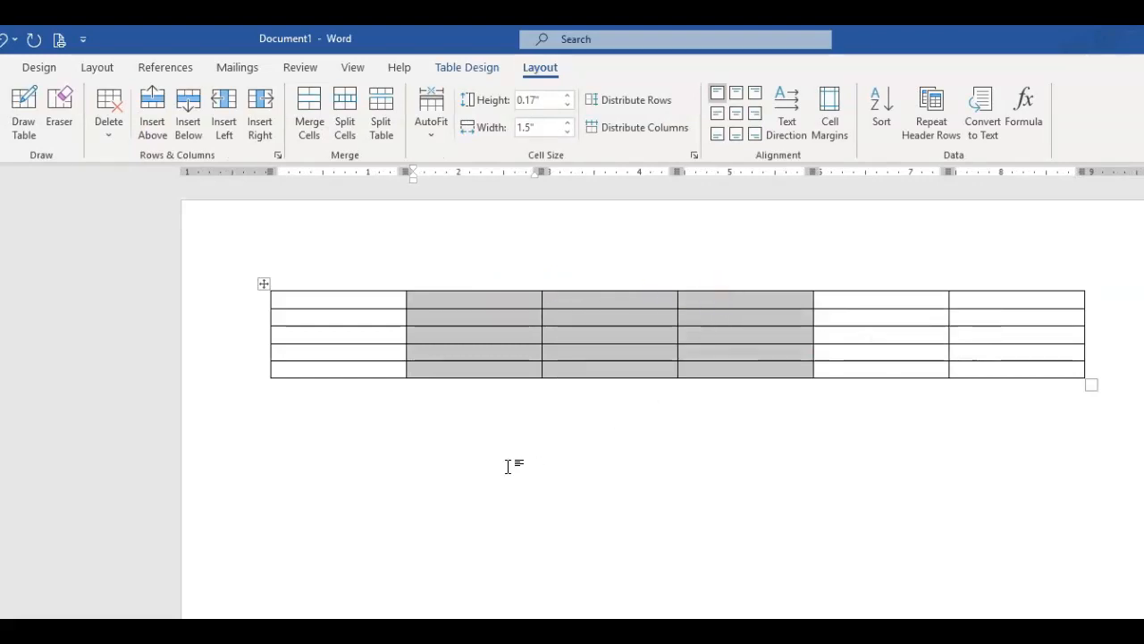
pyautogui.click(474, 352)
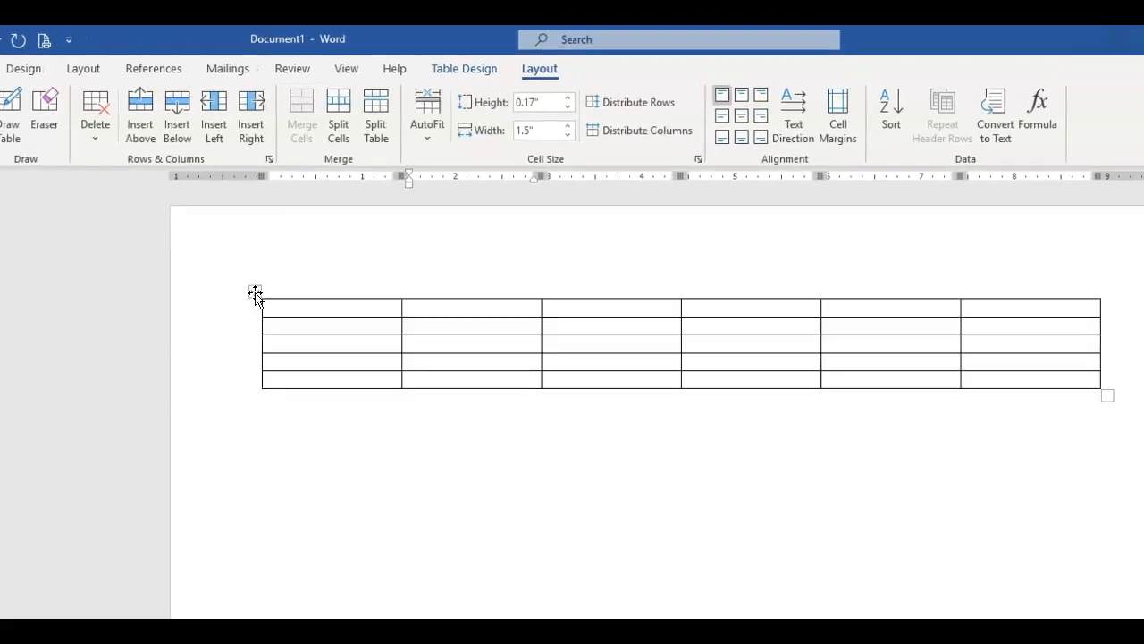
# Set the row height of the entire table to 0.6".
pyautogui.click(264, 284)
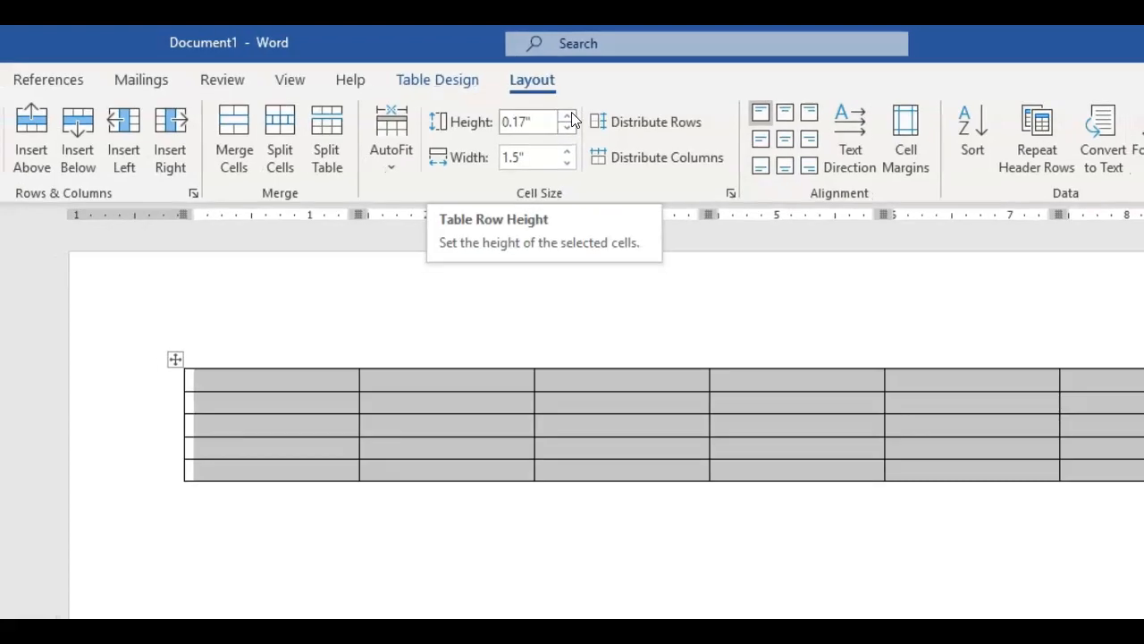
pyautogui.click(570, 115)
pyautogui.click(570, 115)
pyautogui.click(570, 116)
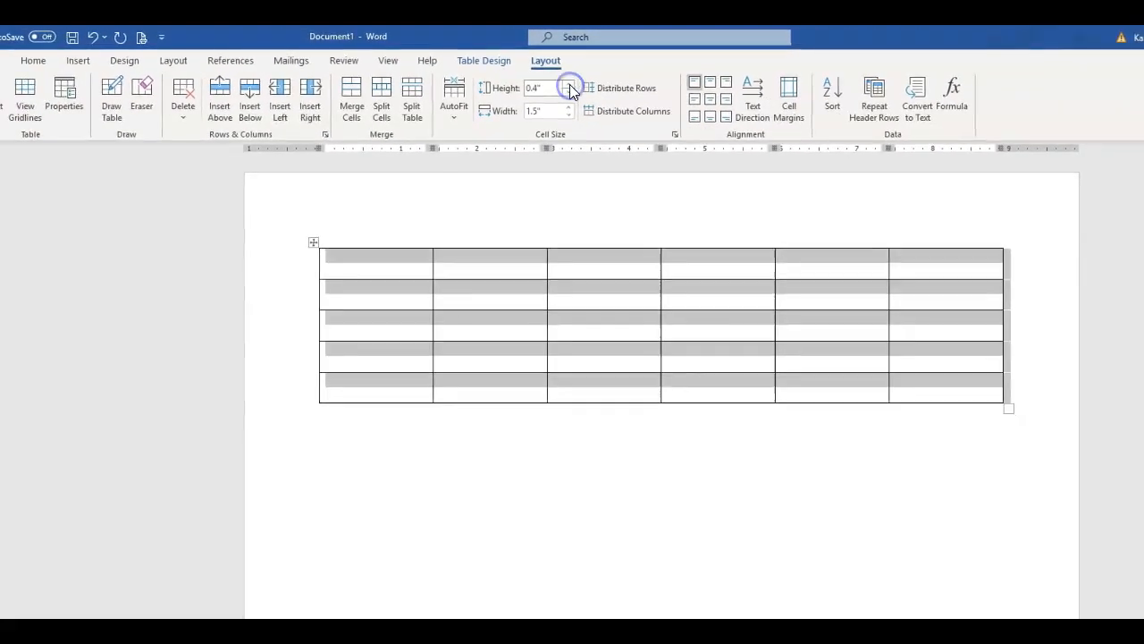
pyautogui.click(570, 87)
pyautogui.click(570, 88)
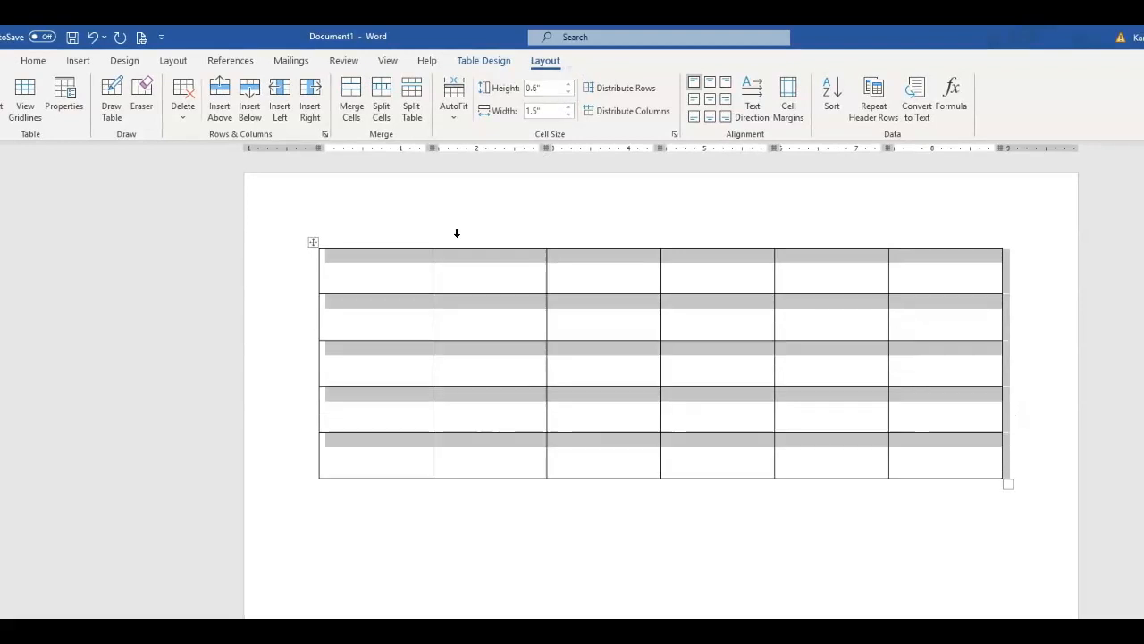
pyautogui.click(403, 288)
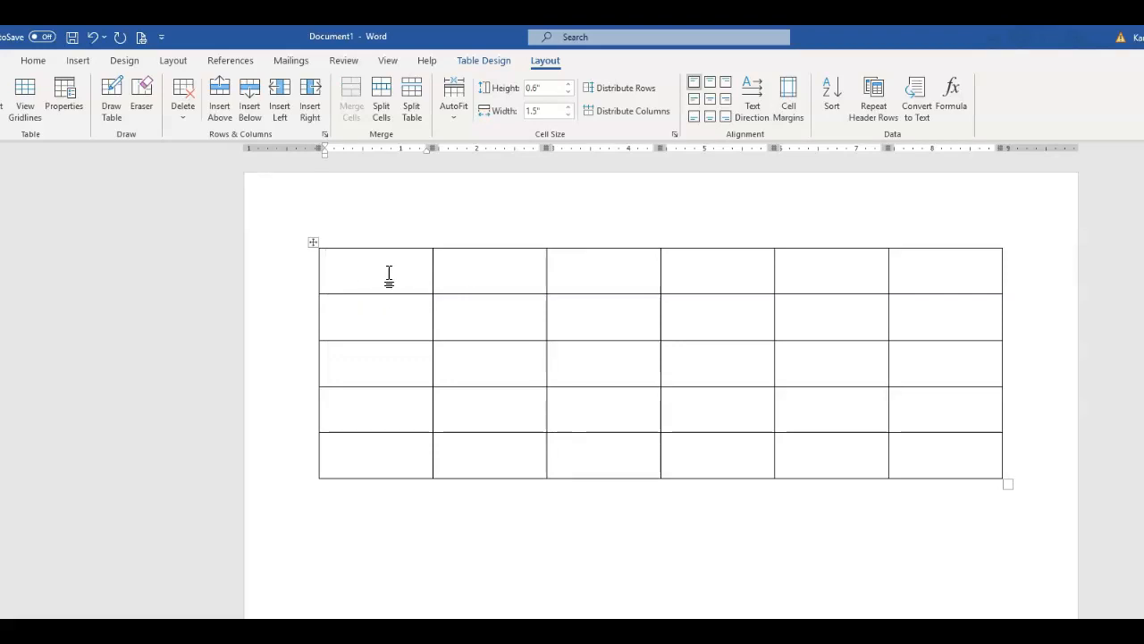
# Reduce the first row's height to 0.4", and adjust it to about 0.43" by moving its lower border.
pyautogui.click(481, 270)
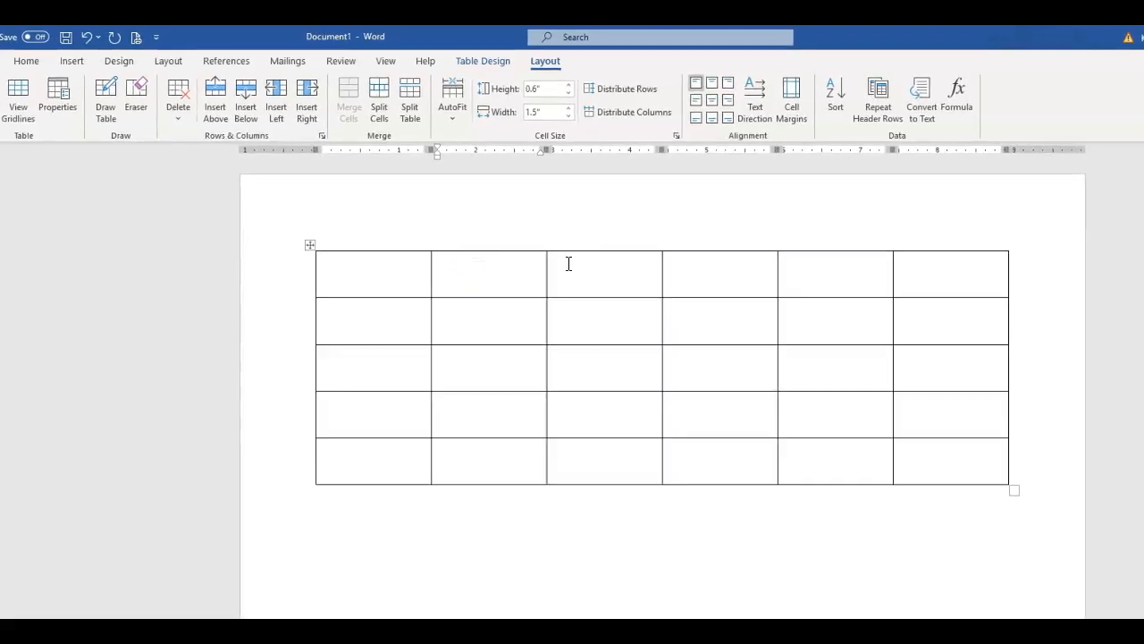
pyautogui.click(567, 105)
pyautogui.click(567, 105)
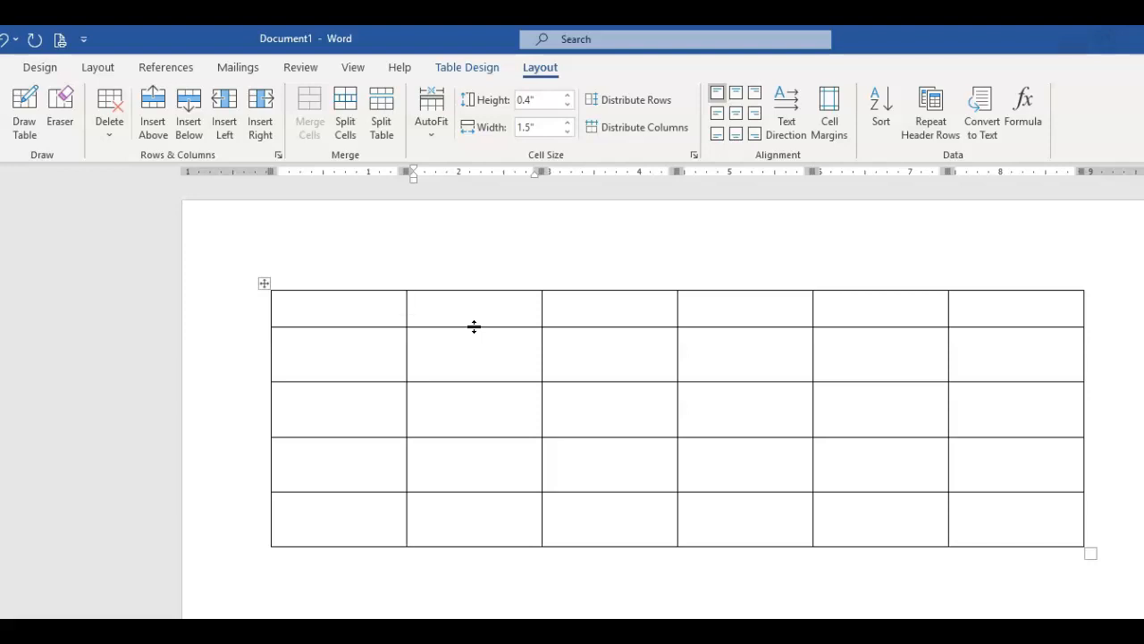
pyautogui.moveTo(472, 325)
pyautogui.mouseDown()
pyautogui.moveTo(464, 368)
pyautogui.moveTo(476, 329)
pyautogui.mouseUp()
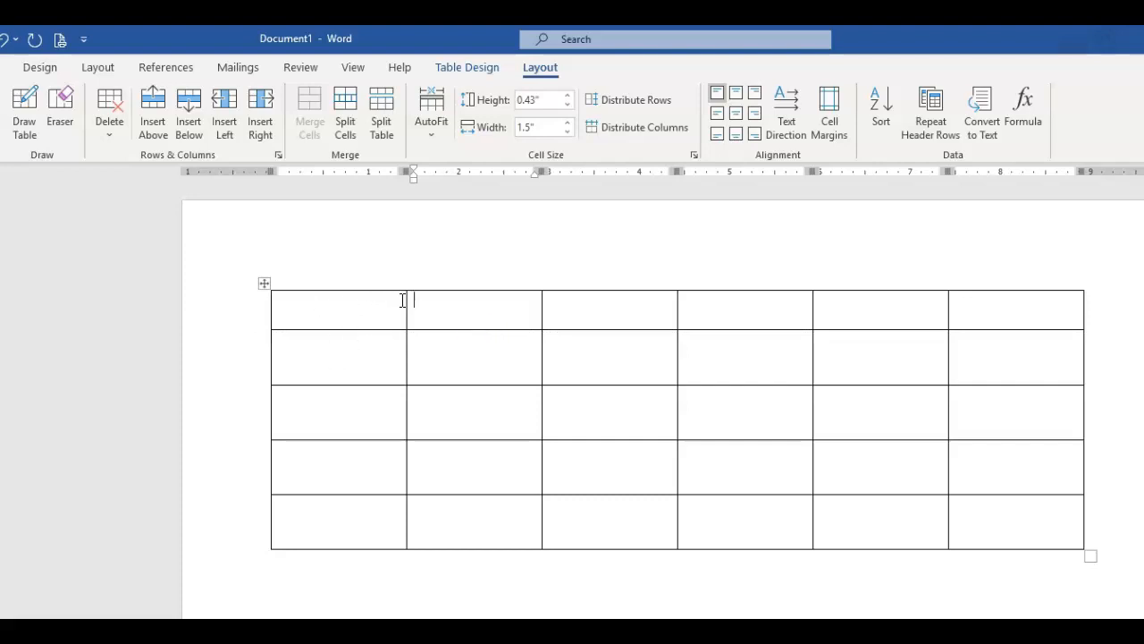
# Widen the table's first column to 1.8".
pyautogui.click(344, 309)
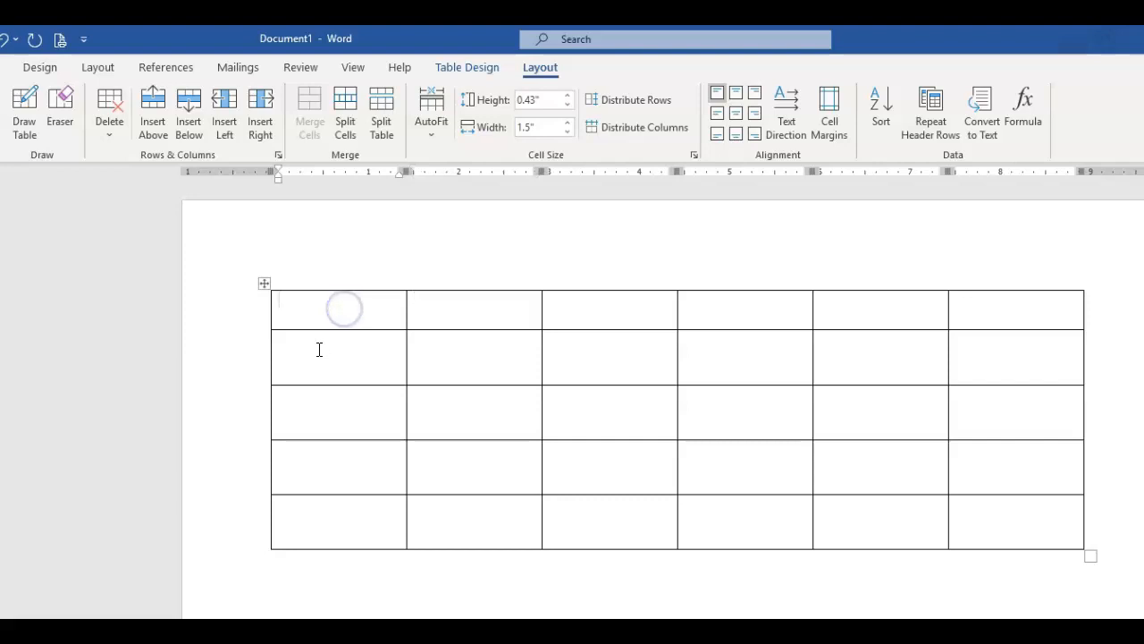
pyautogui.click(568, 124)
pyautogui.click(567, 124)
pyautogui.click(567, 124)
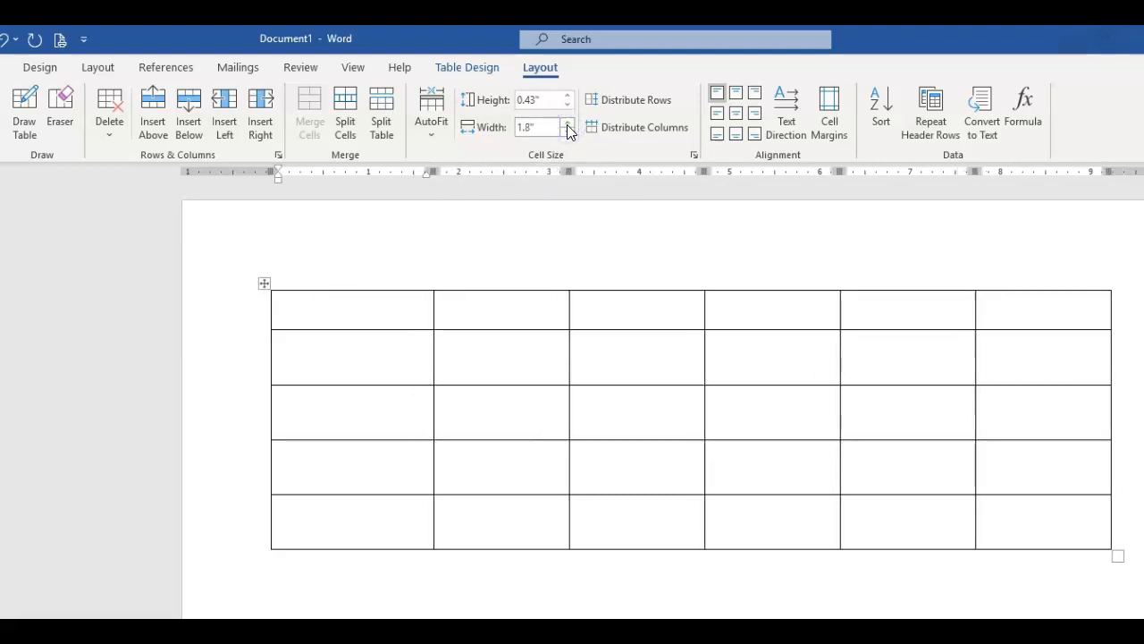
# Set the first column's width to 1.4".
pyautogui.click(567, 132)
pyautogui.click(566, 132)
pyautogui.click(567, 131)
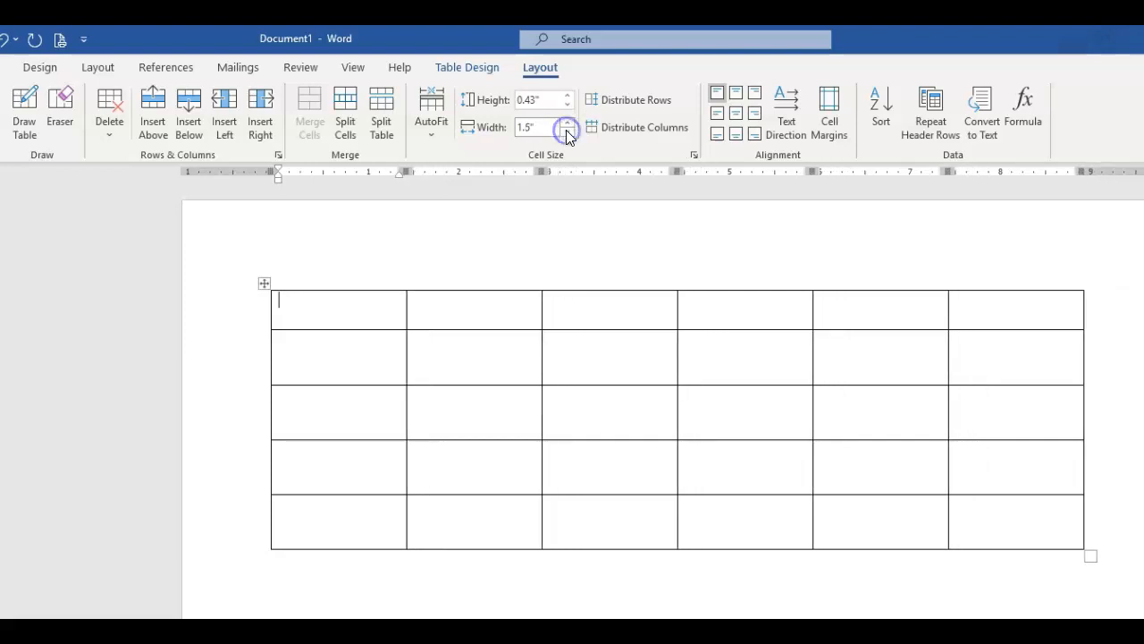
pyautogui.click(567, 132)
# Narrow the first column to about 1.31" by moving its border, and undo that border move.
pyautogui.moveTo(396, 319)
pyautogui.mouseDown()
pyautogui.moveTo(366, 324)
pyautogui.moveTo(388, 321)
pyautogui.mouseUp()
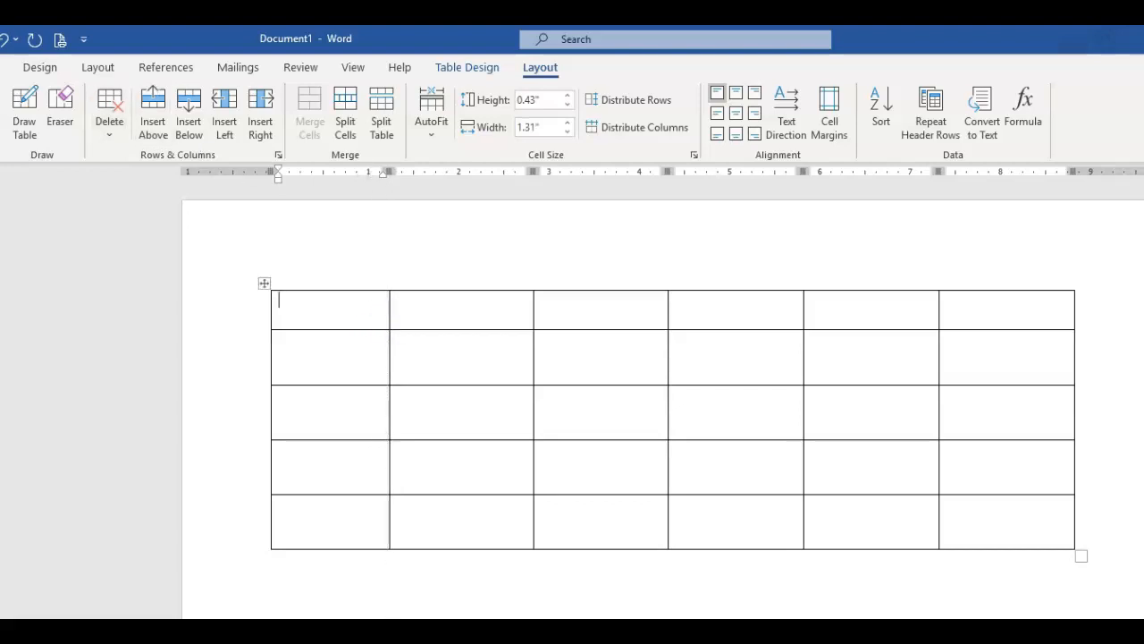
pyautogui.click(6, 41)
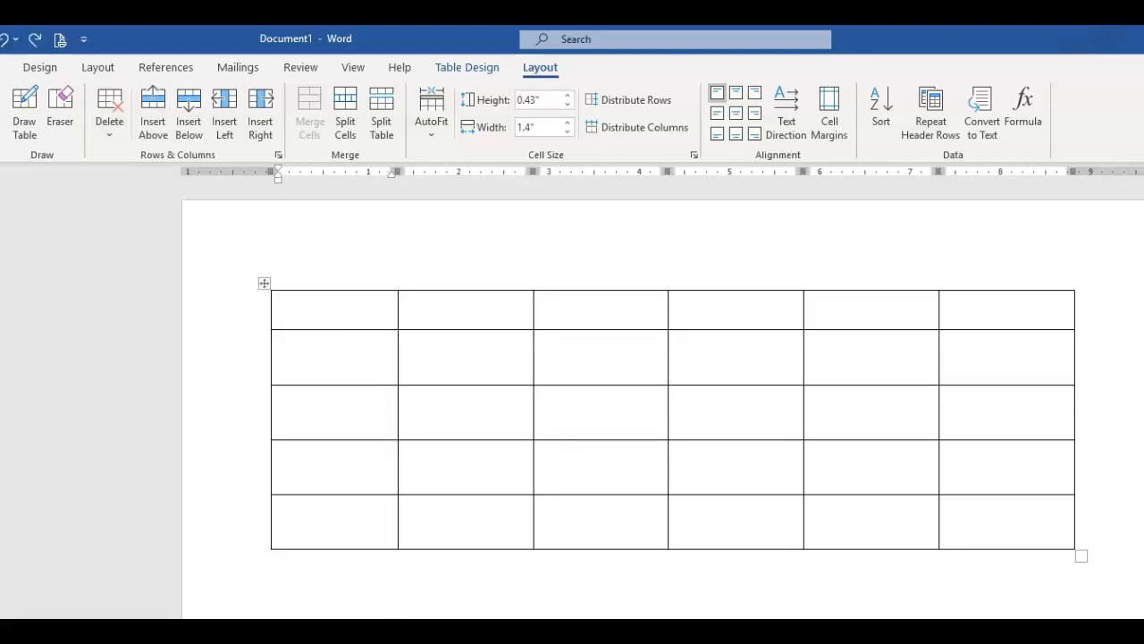
# Fill the table's first row with the headings First Name, Last Name, First Course, Second Course, AM and PM.
pyautogui.click(340, 319)
pyautogui.write('First Name')
pyautogui.press('Tab')
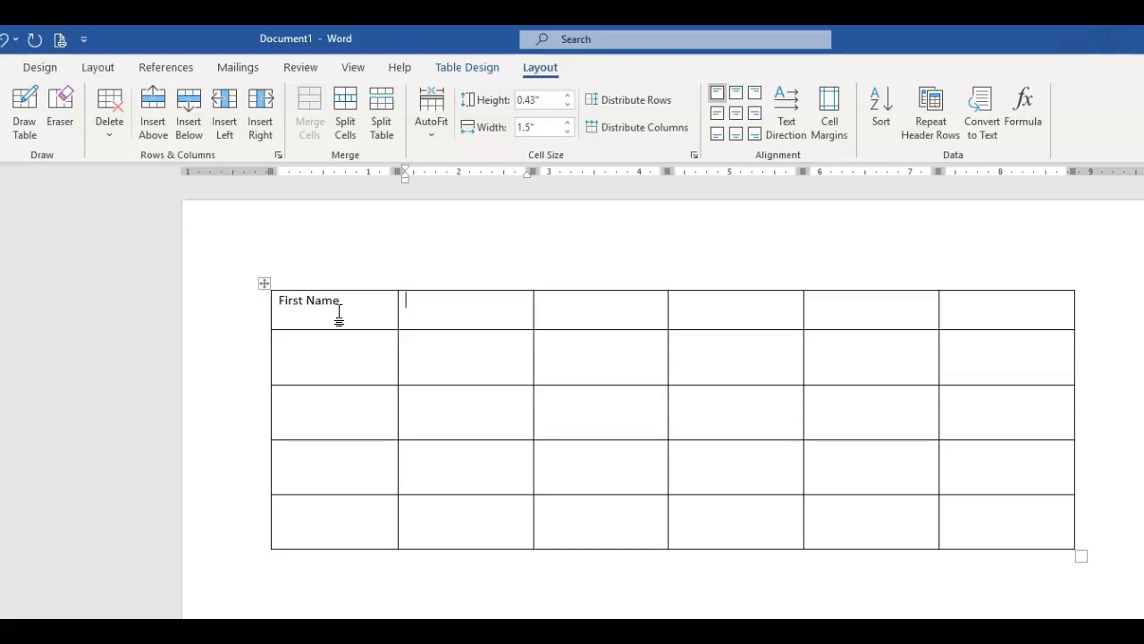
pyautogui.write('Last Name')
pyautogui.press('Tab')
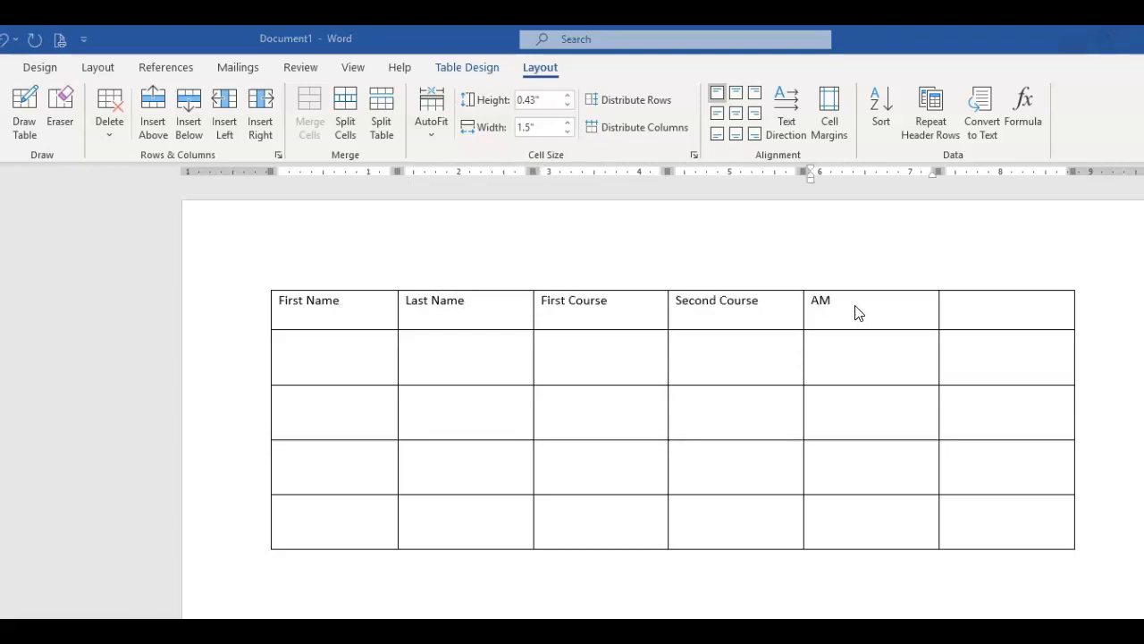
pyautogui.click(856, 310)
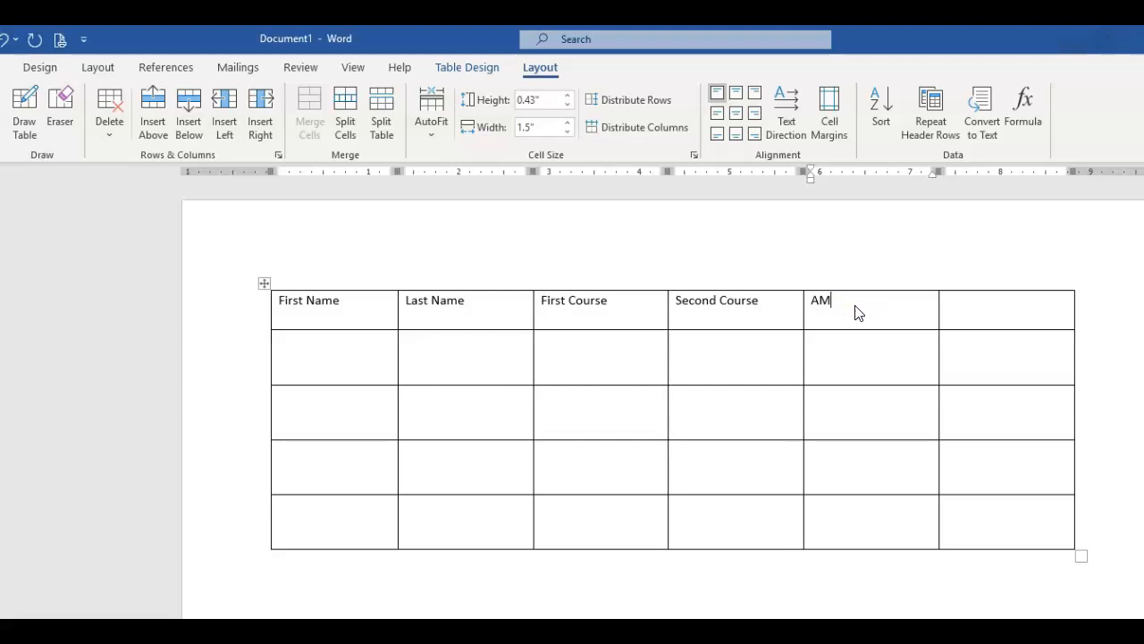
pyautogui.press('Tab')
pyautogui.write('PM')
pyautogui.press('Tab')
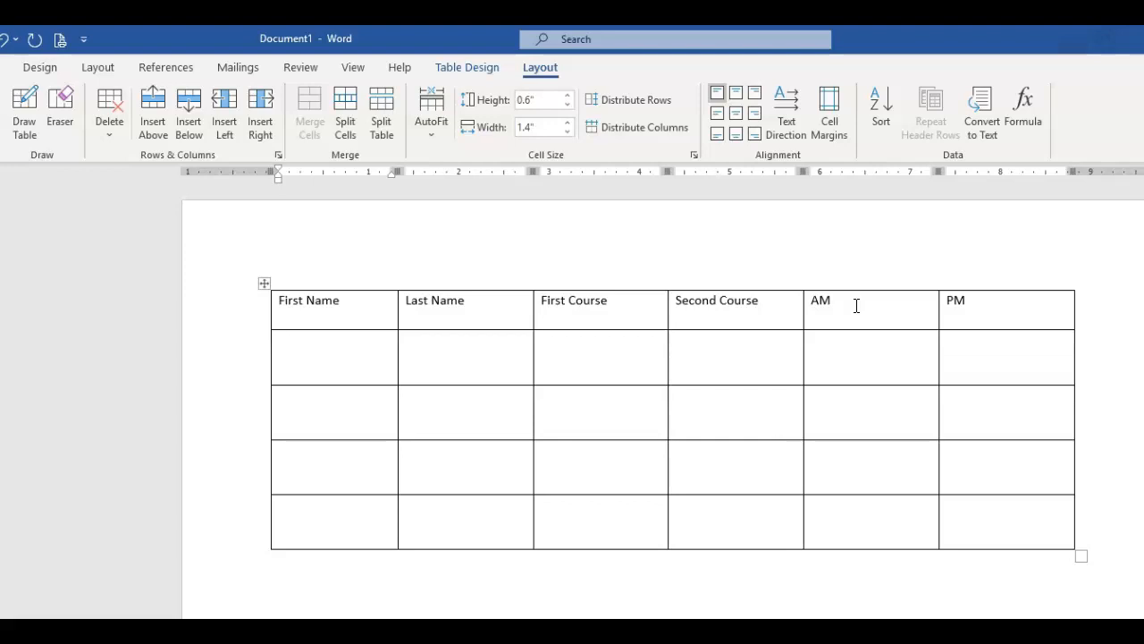
# Add a new row at the end of the table, and insert an empty row above the heading row.
pyautogui.click(999, 518)
pyautogui.press('Tab')
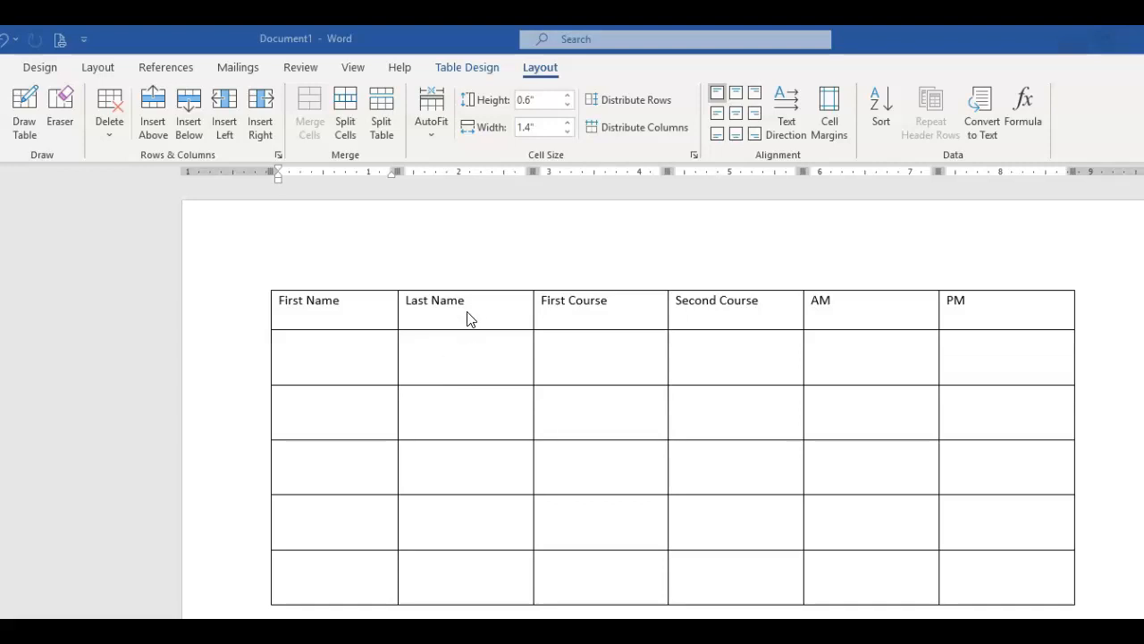
pyautogui.click(369, 311)
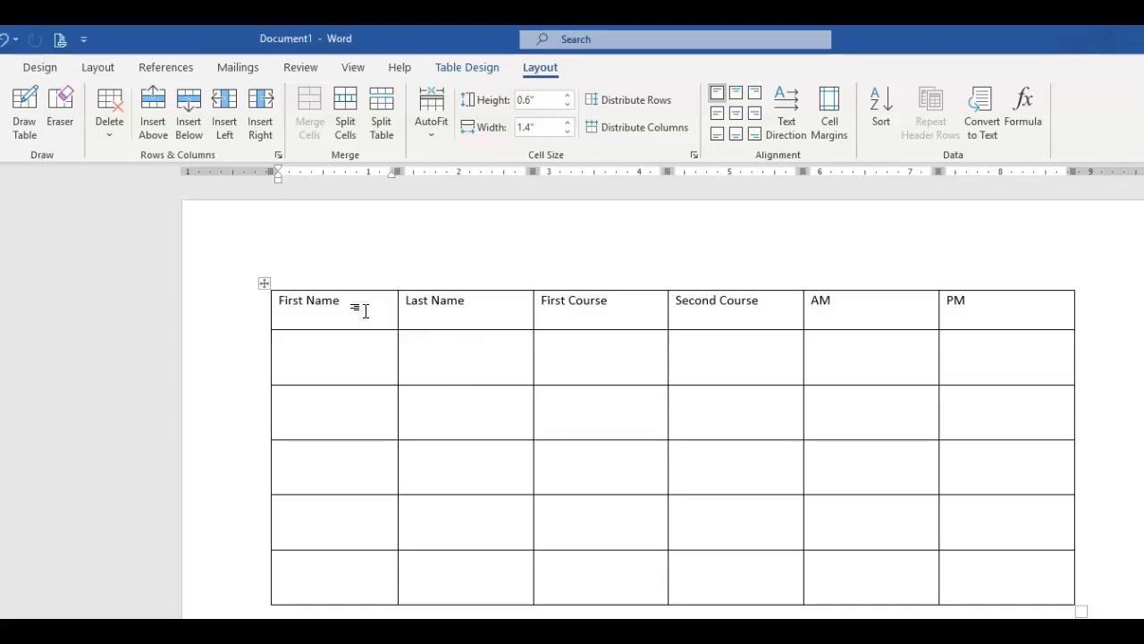
pyautogui.click(363, 311)
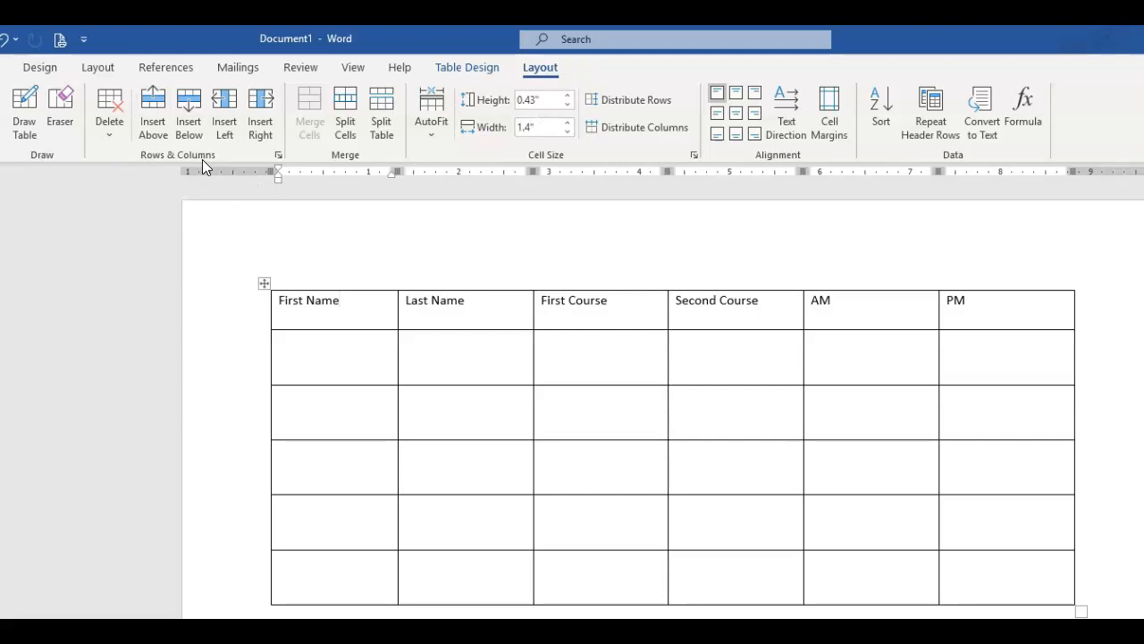
pyautogui.click(151, 109)
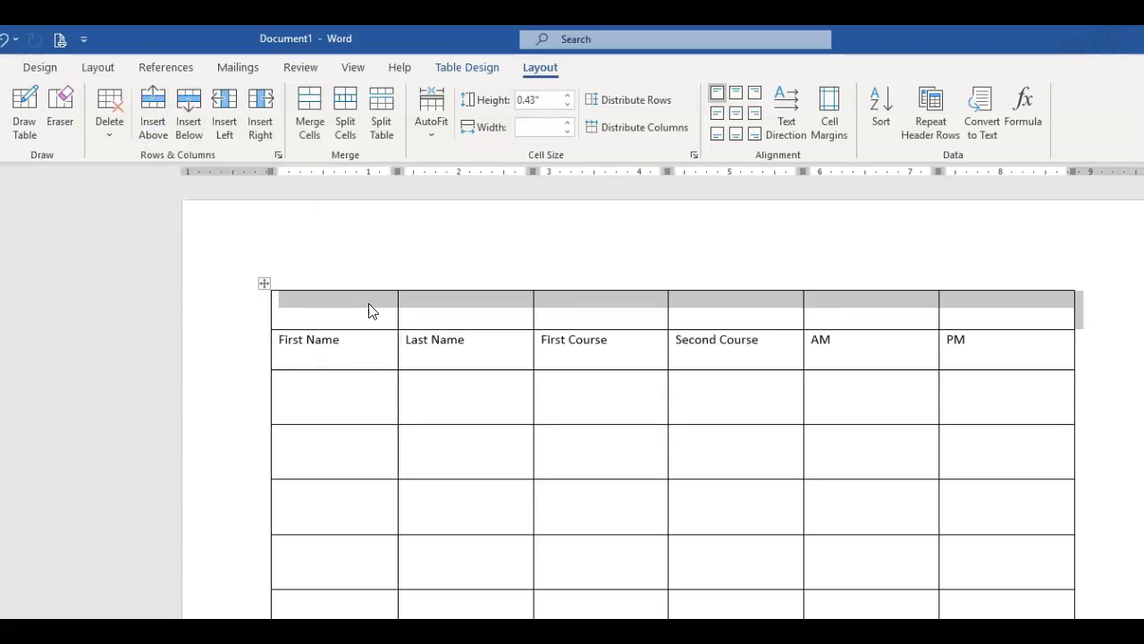
# Insert an empty column to the left of the First Name column.
pyautogui.click(359, 358)
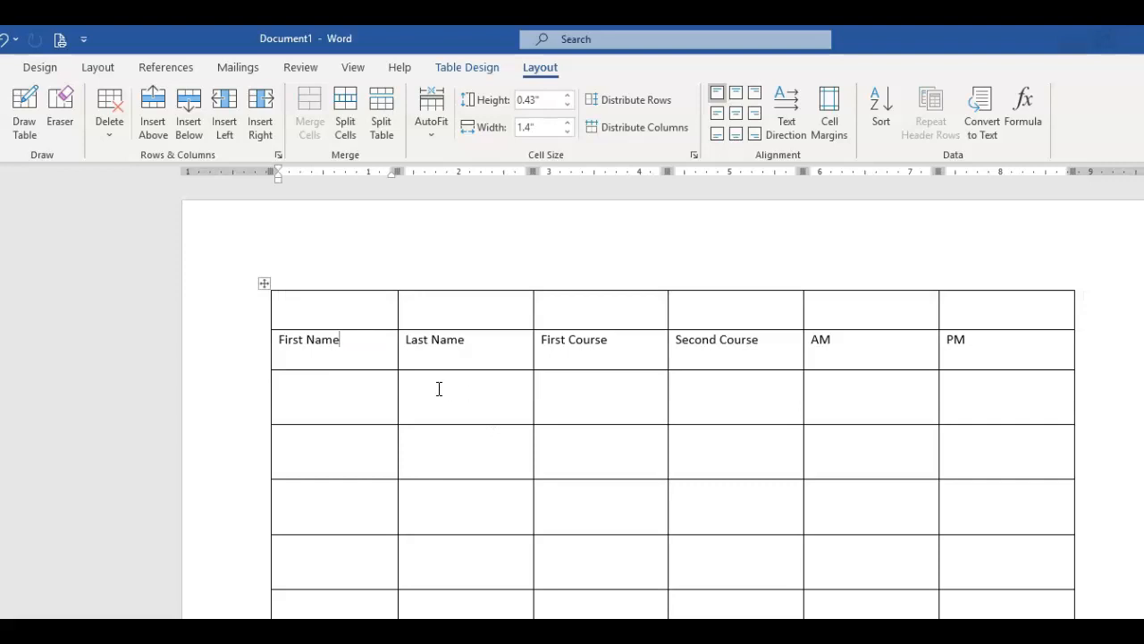
pyautogui.click(372, 347)
pyautogui.click(331, 400)
pyautogui.click(228, 126)
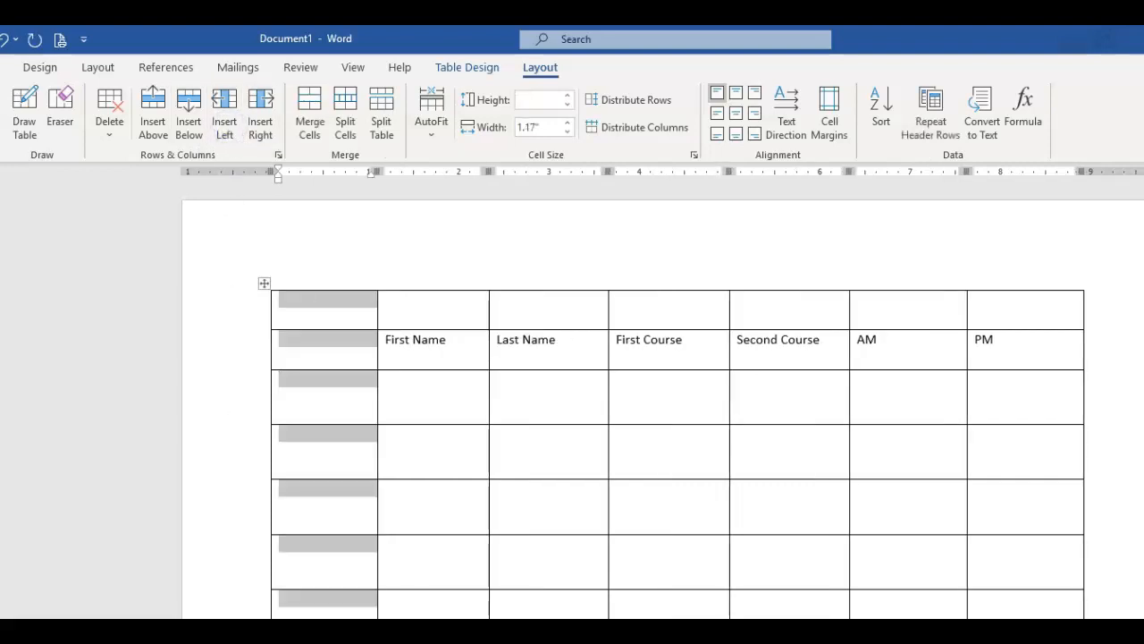
# Delete the last row of the table.
pyautogui.click(402, 600)
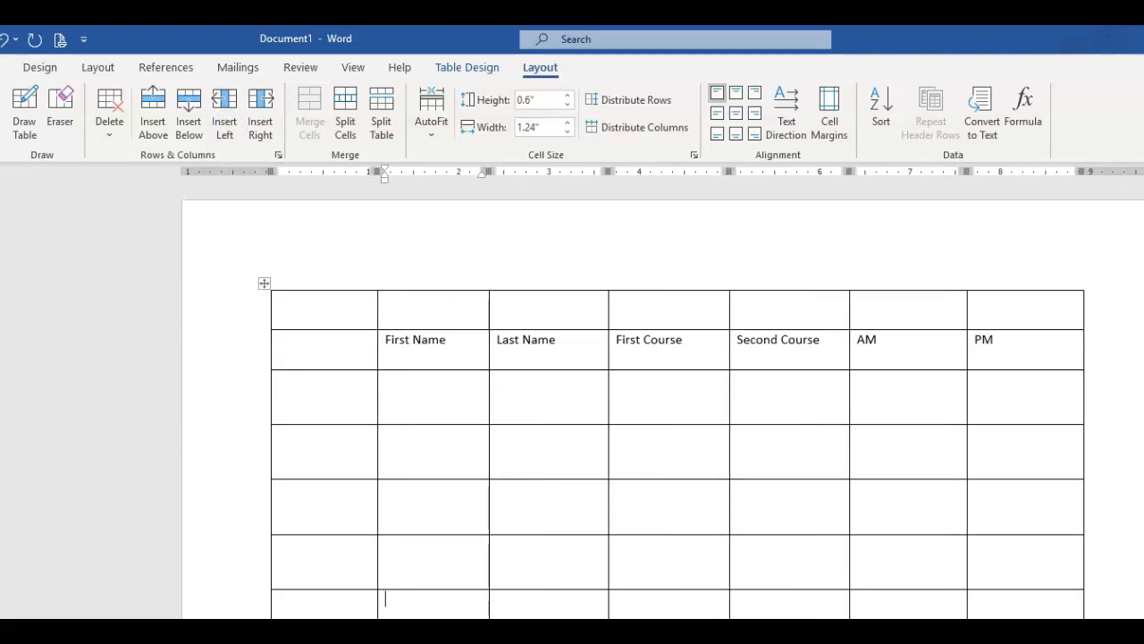
pyautogui.click(295, 613)
pyautogui.click(230, 615)
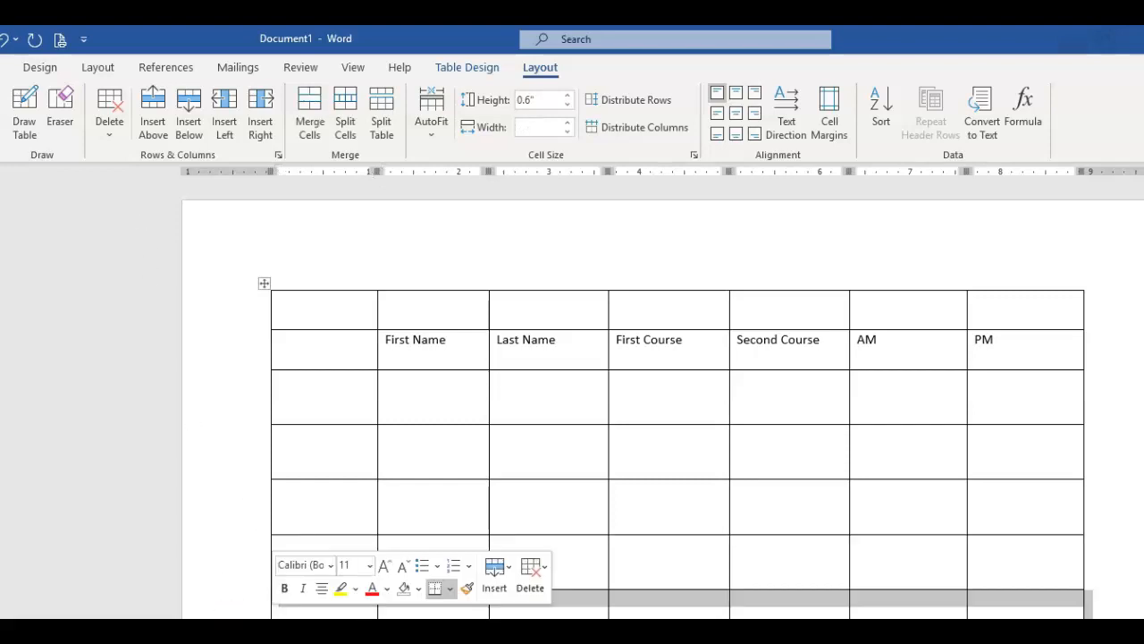
pyautogui.click(290, 616)
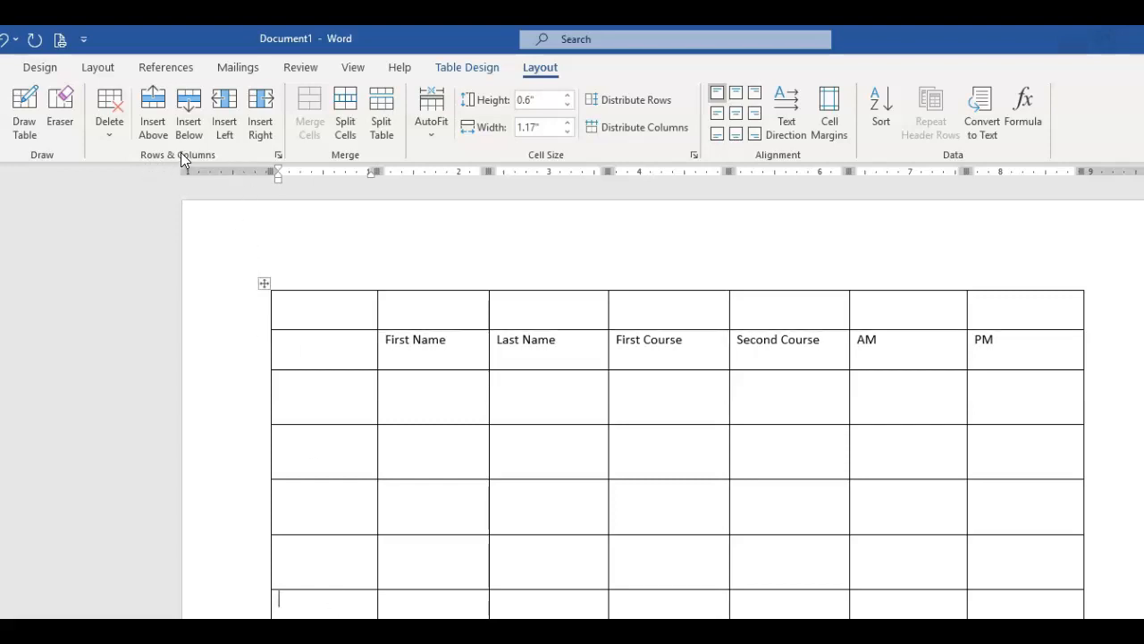
pyautogui.click(108, 134)
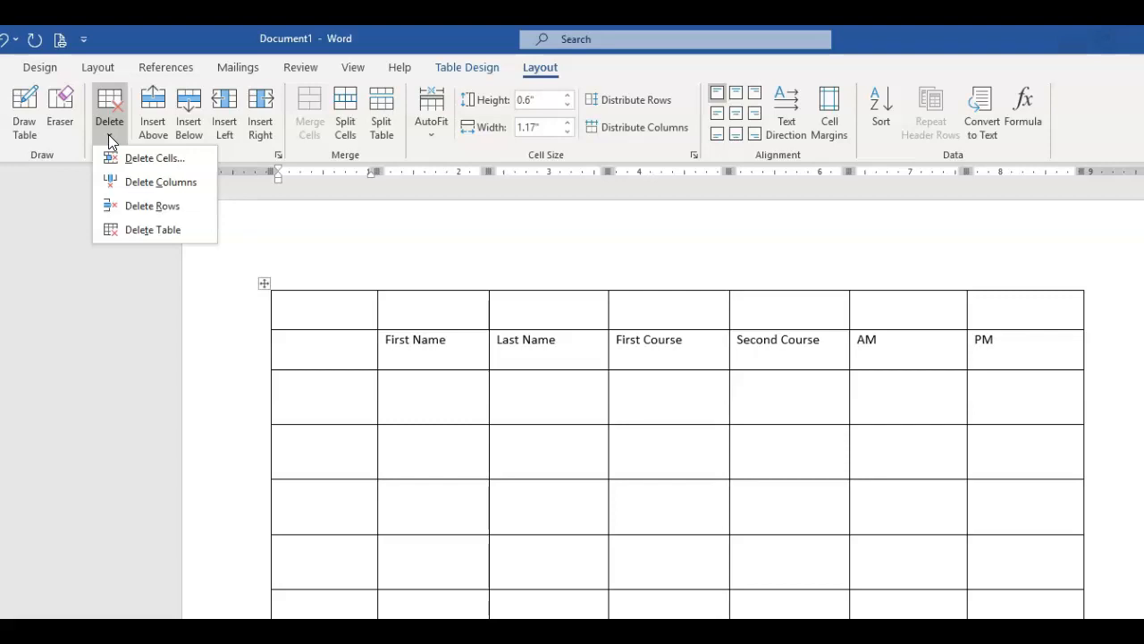
pyautogui.click(136, 207)
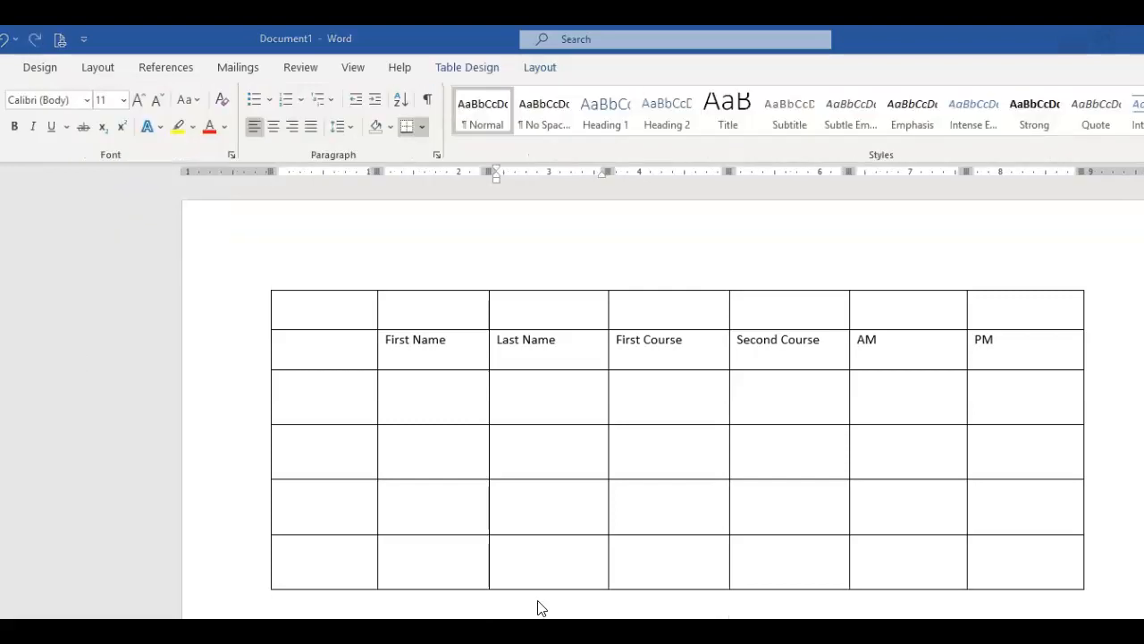
# Resize the whole table to about 8.8" wide, and narrow the AM and PM columns to about 0.7" and 0.6".
pyautogui.click(896, 566)
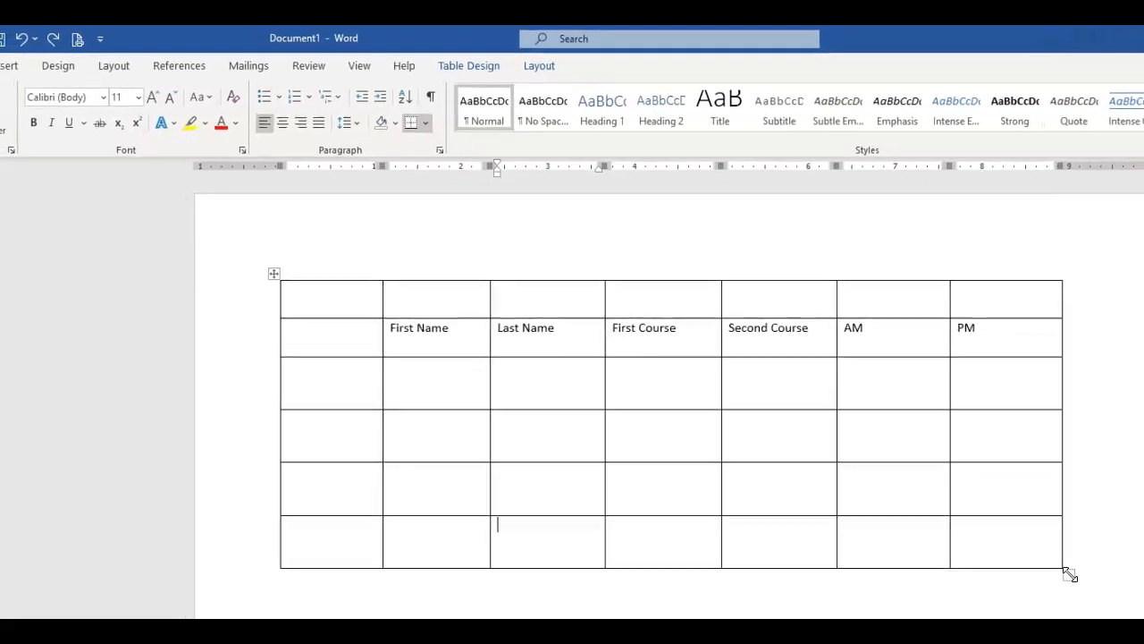
pyautogui.moveTo(1003, 509); pyautogui.dragTo(953, 504)
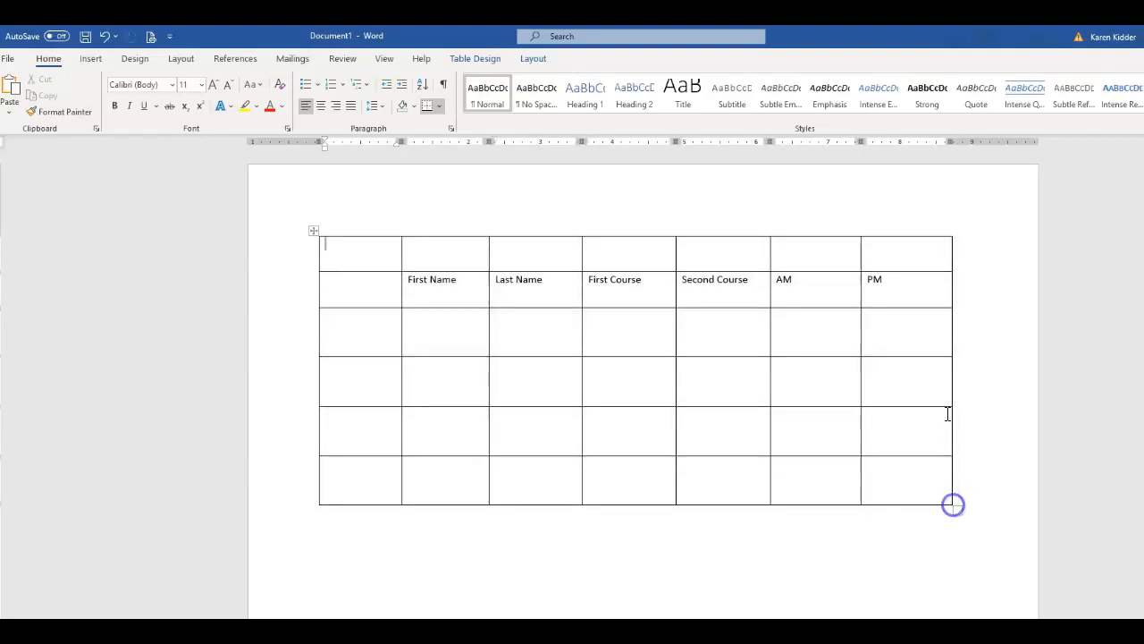
pyautogui.moveTo(860, 342); pyautogui.dragTo(822, 350)
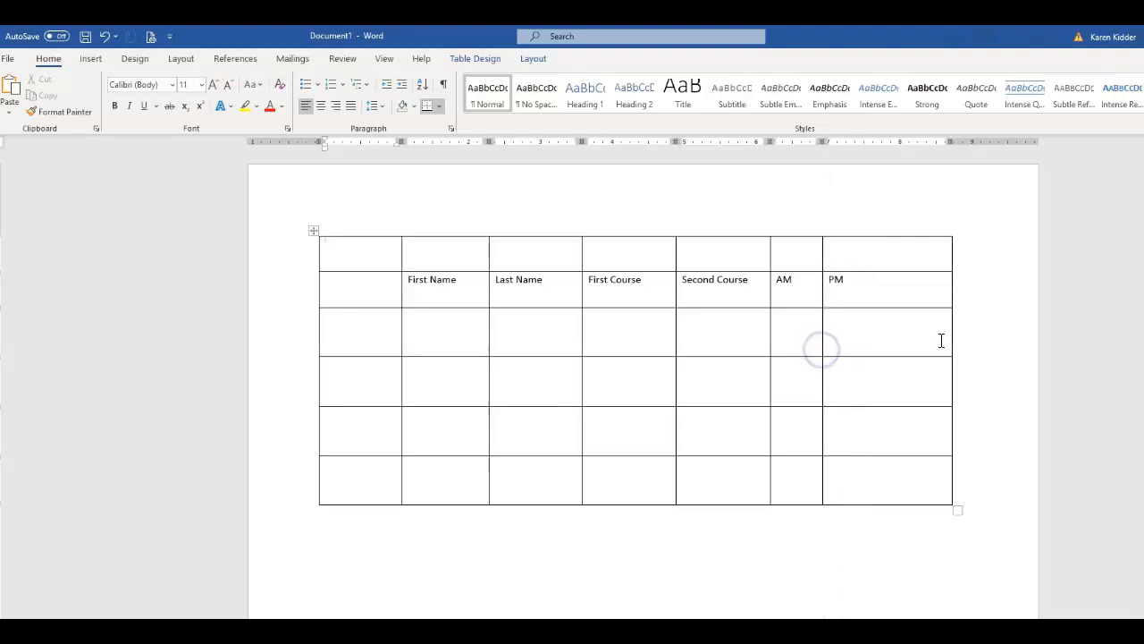
pyautogui.moveTo(951, 345); pyautogui.dragTo(865, 350)
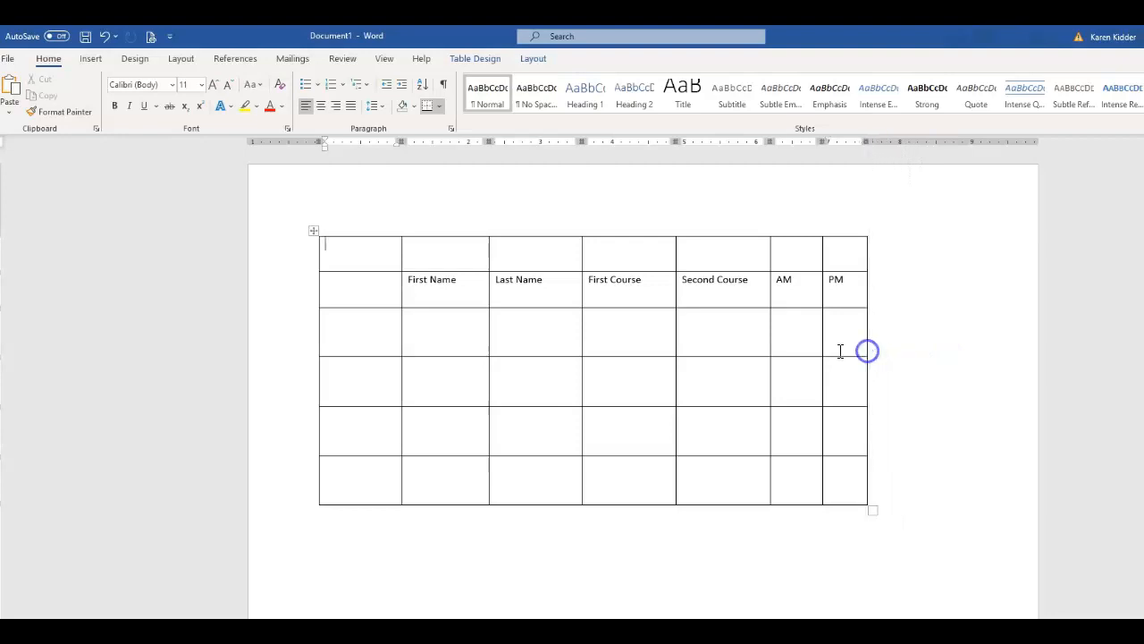
# Move the whole table slightly lower on the page and center it horizontally.
pyautogui.click(311, 234)
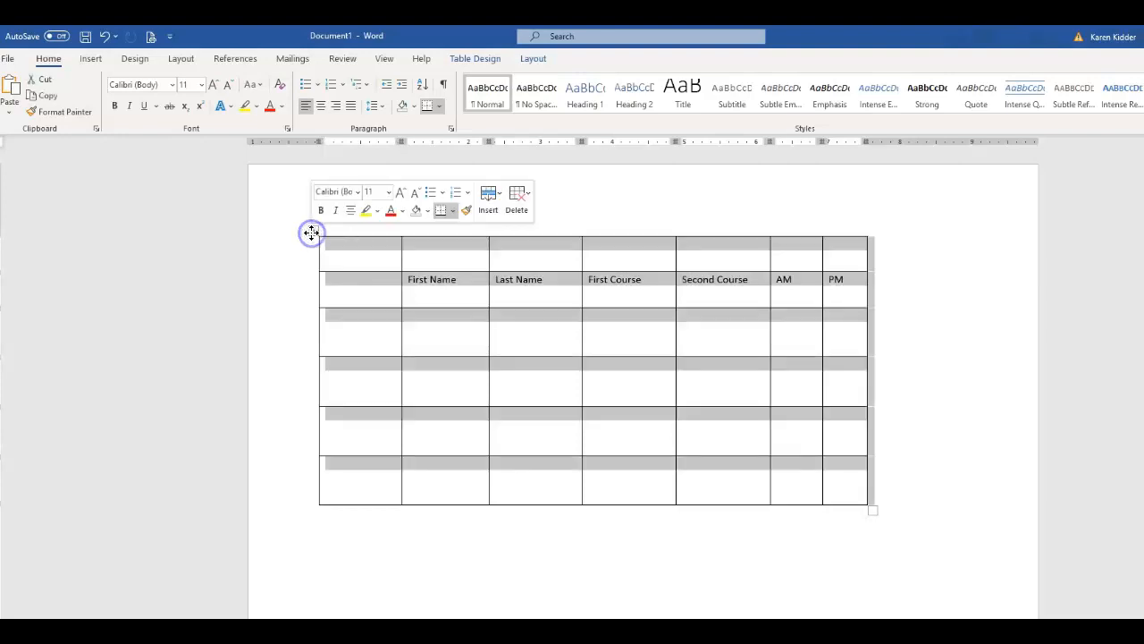
pyautogui.moveTo(312, 234); pyautogui.dragTo(351, 273)
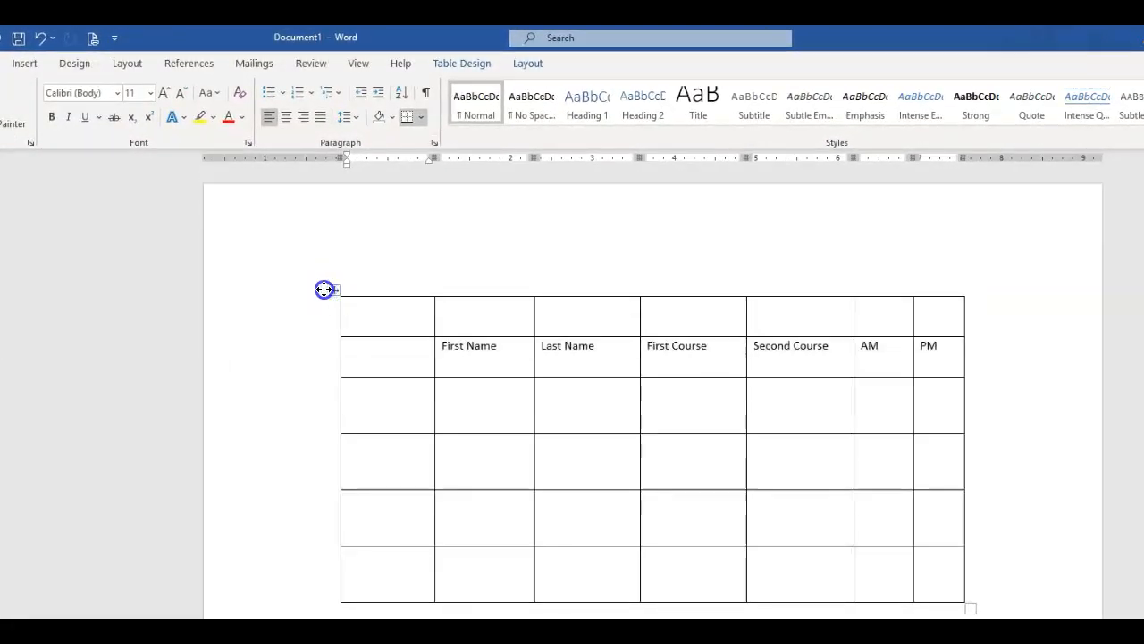
pyautogui.click(335, 289)
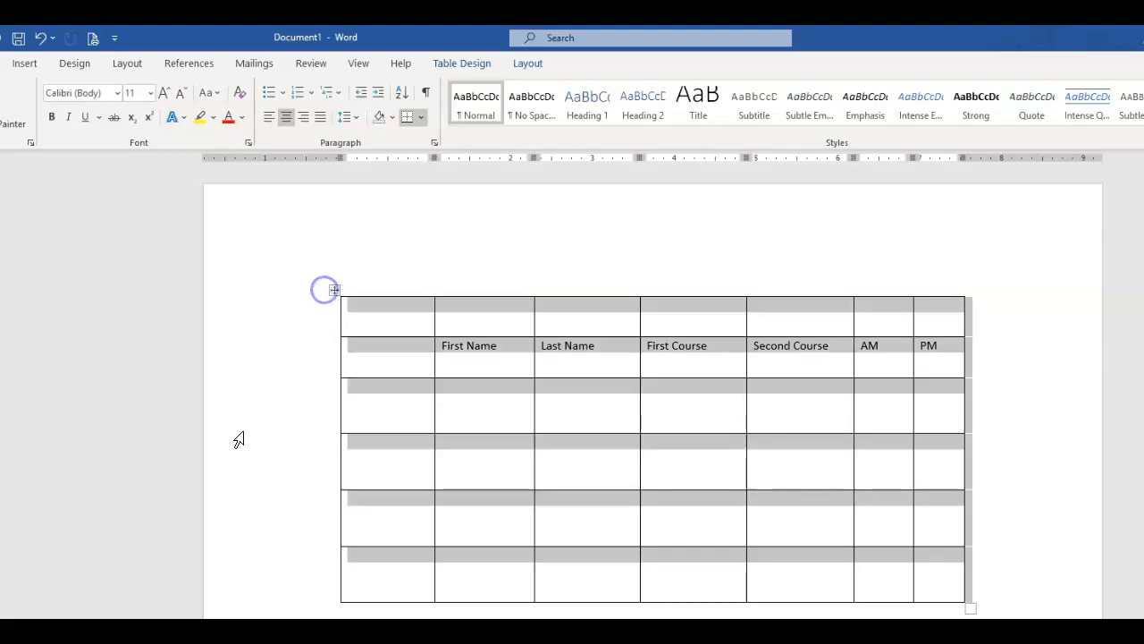
pyautogui.click(558, 582)
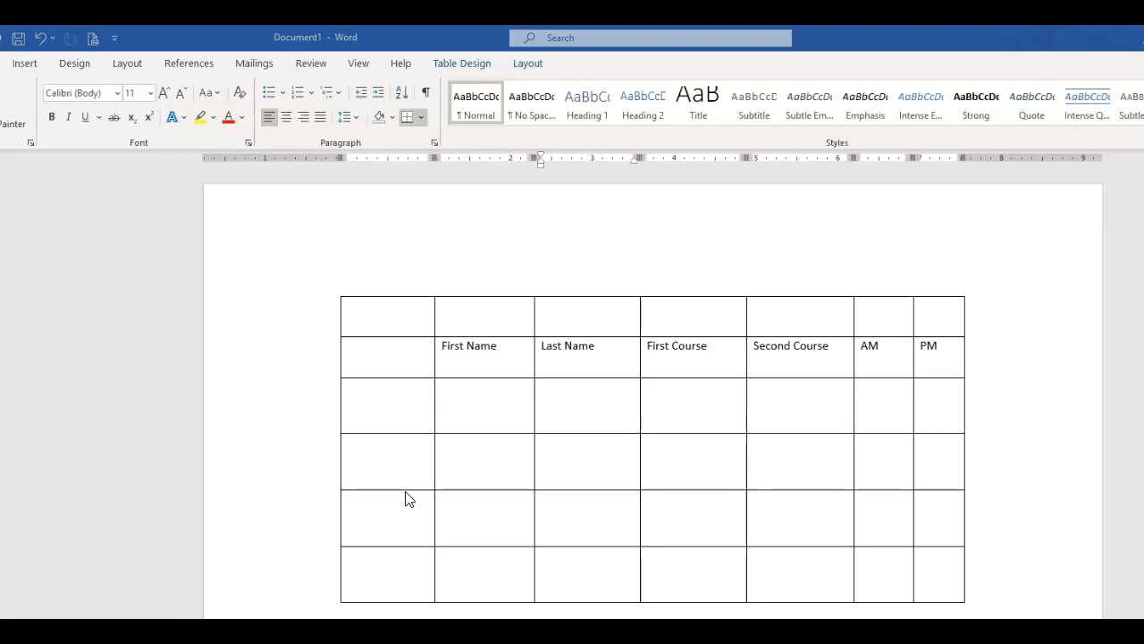
# Try top center and top right alignment on the First Name cell, and return its text to top left.
pyautogui.click(449, 349)
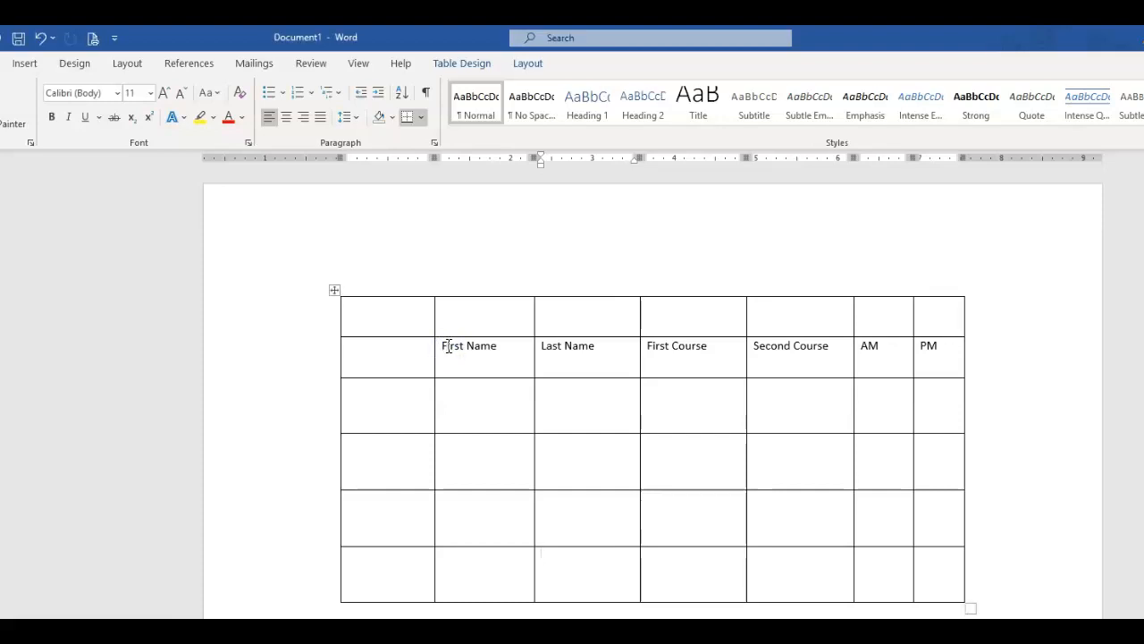
pyautogui.click(449, 347)
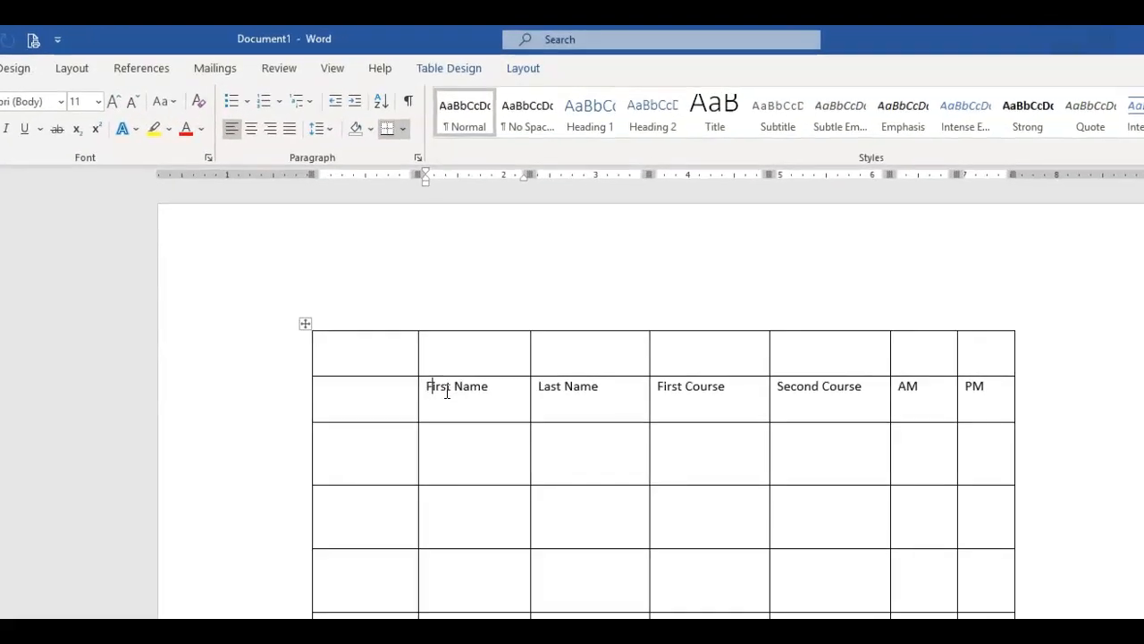
pyautogui.click(523, 68)
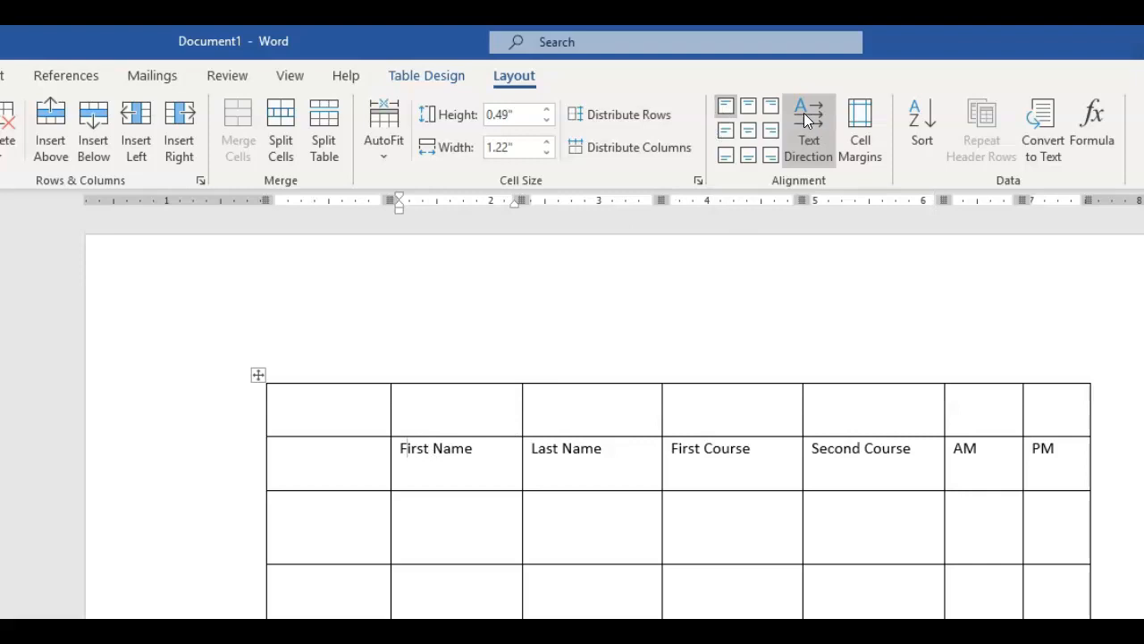
pyautogui.click(749, 106)
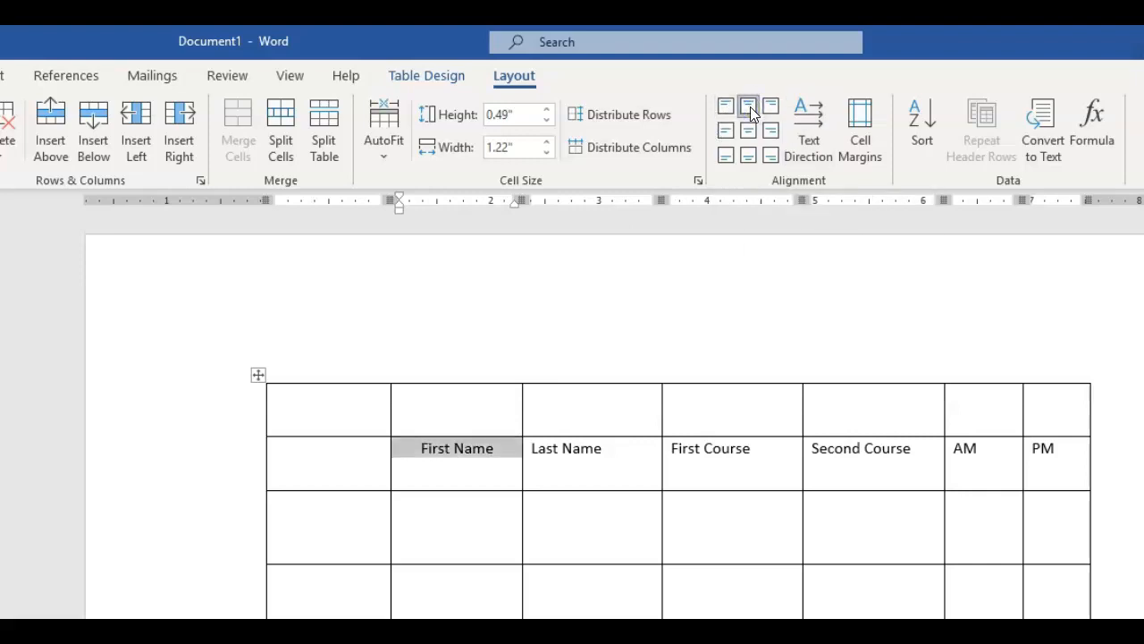
pyautogui.click(770, 108)
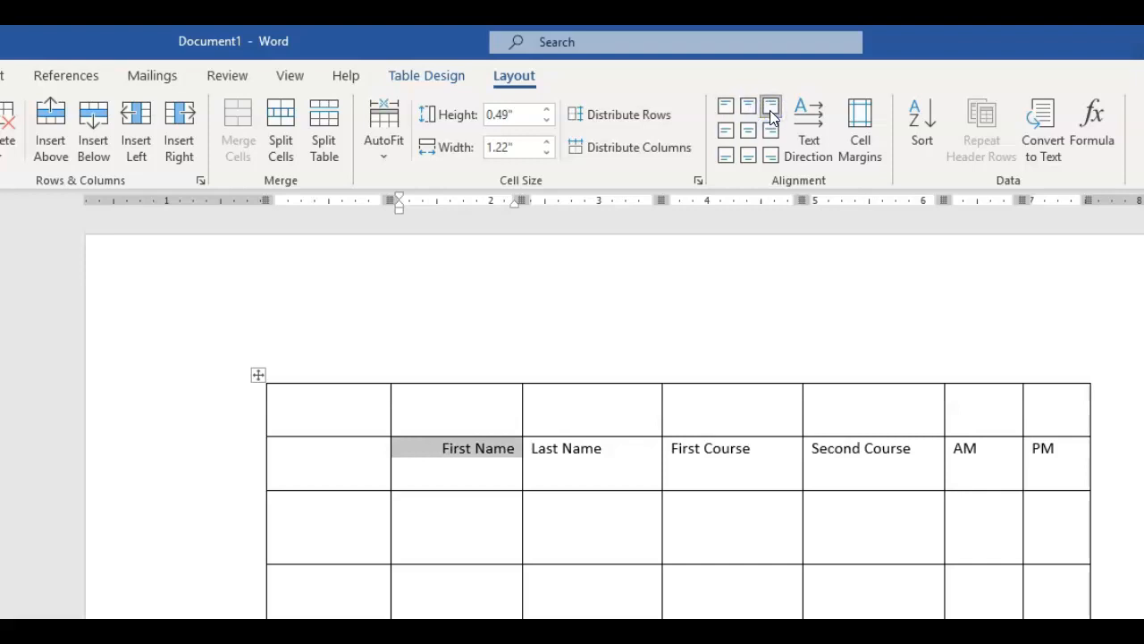
pyautogui.click(726, 107)
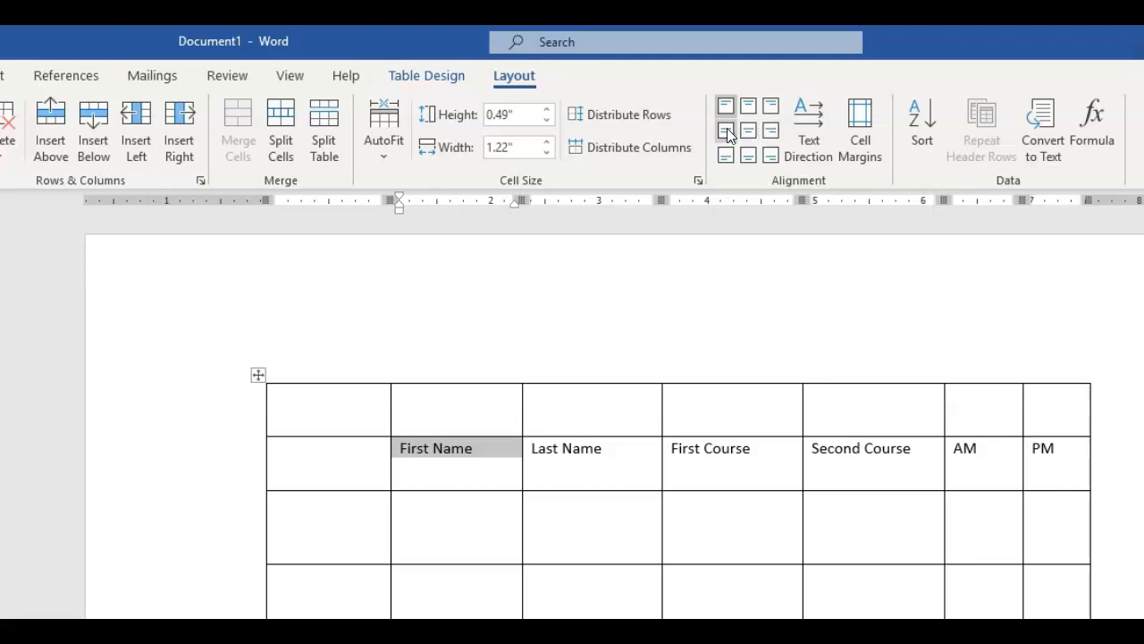
# Try center left, center and center right alignment on the First Name cell, and return its text to center left.
pyautogui.click(725, 134)
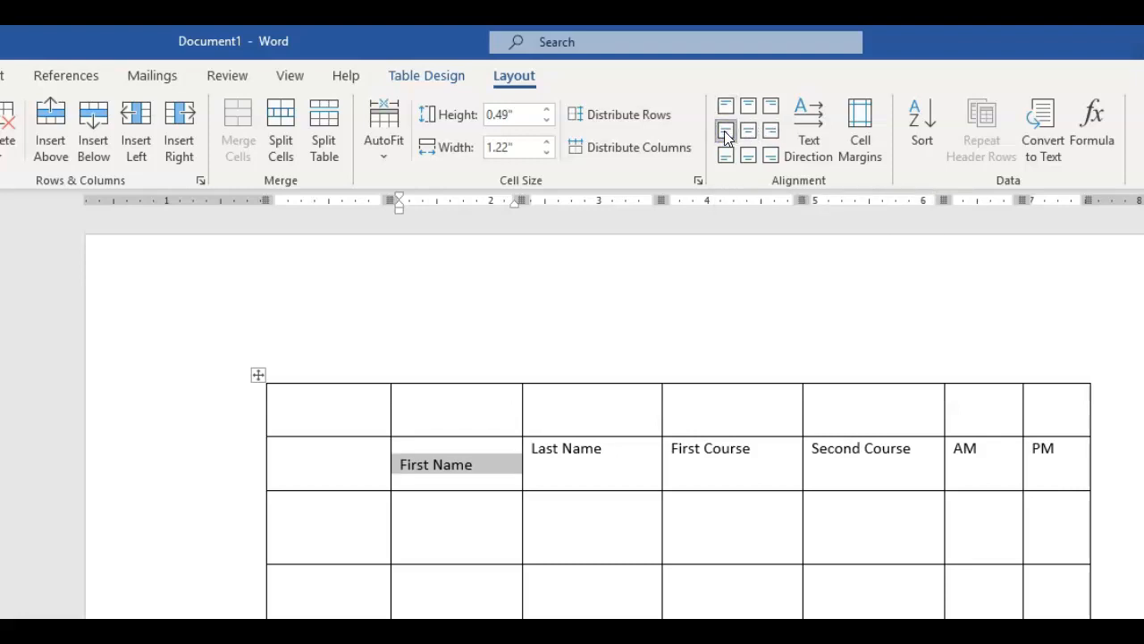
pyautogui.click(748, 131)
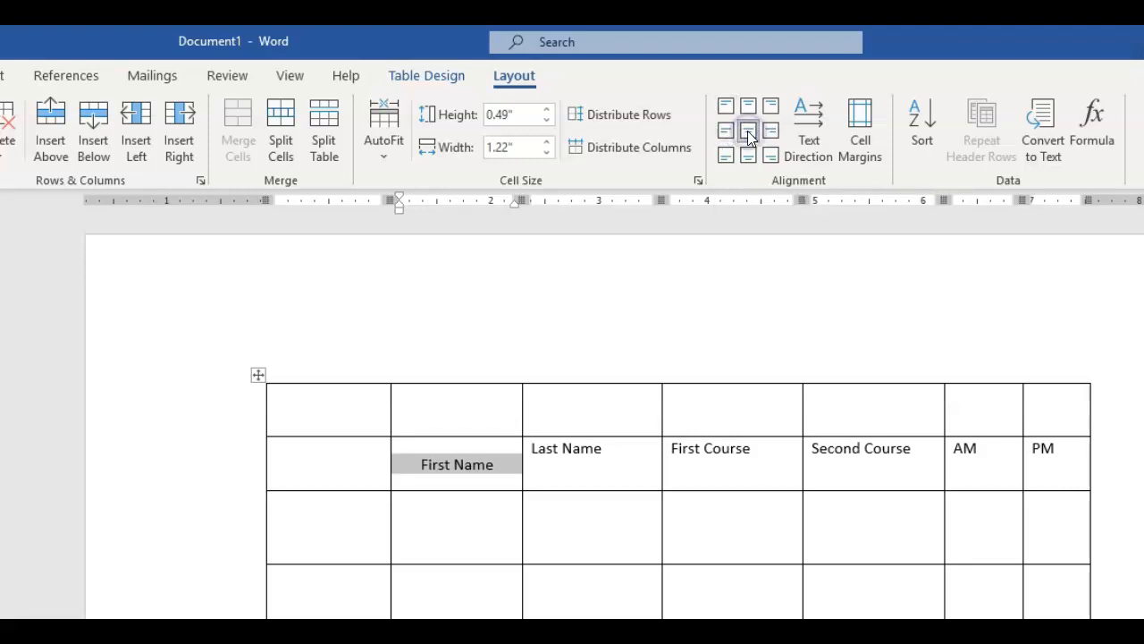
pyautogui.click(771, 132)
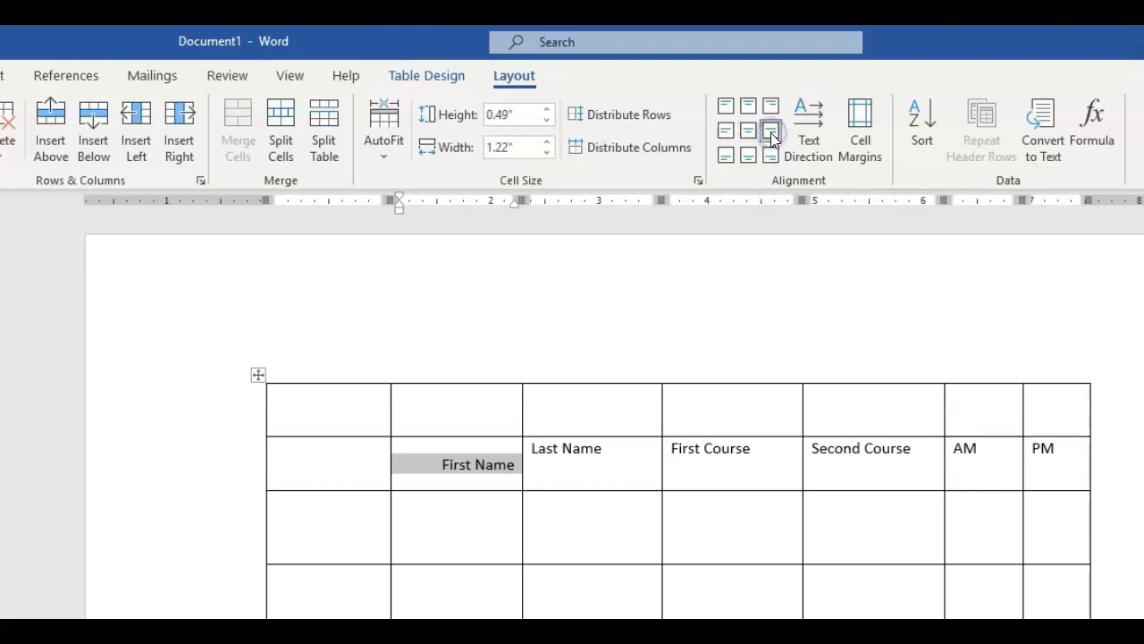
pyautogui.click(728, 132)
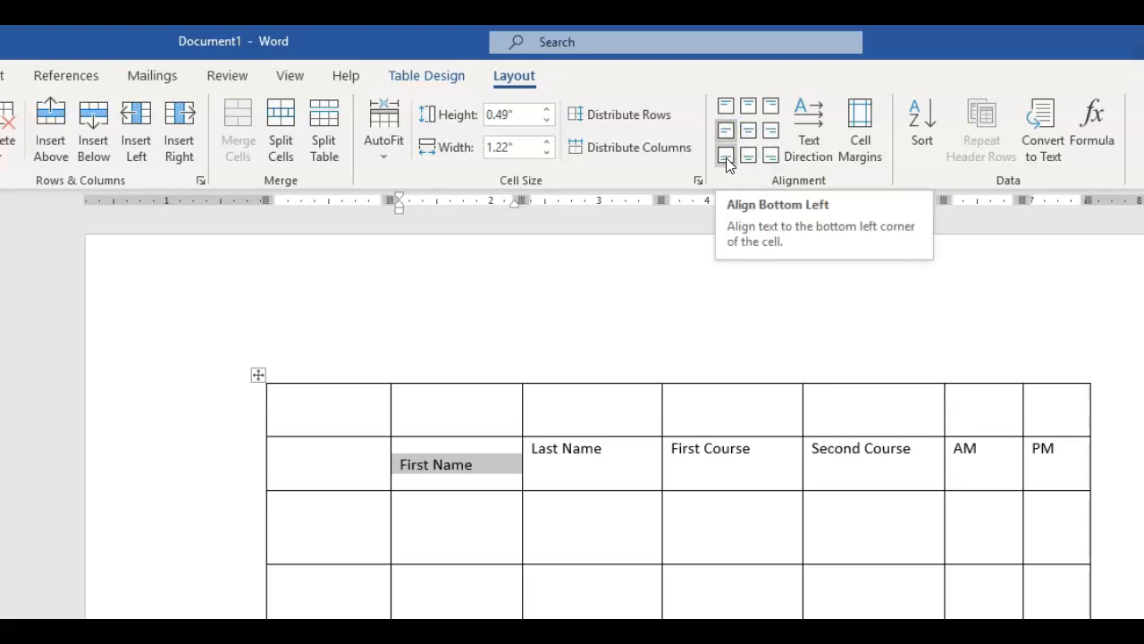
# Try bottom left, bottom center and bottom right alignment on the First Name cell, and return its text to top left.
pyautogui.click(726, 158)
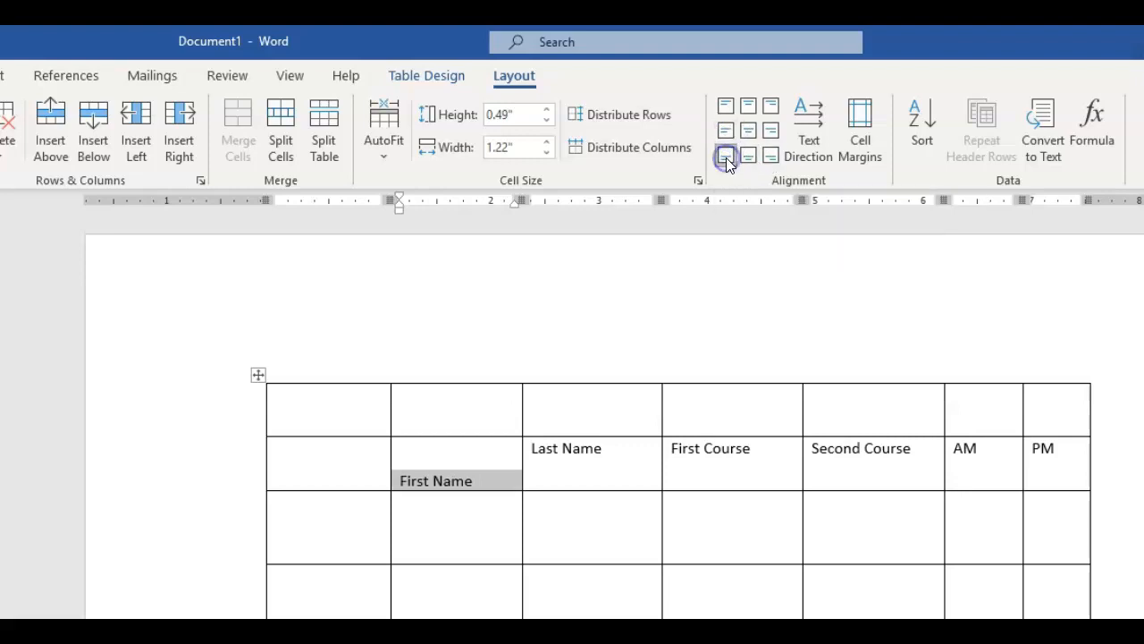
pyautogui.click(751, 156)
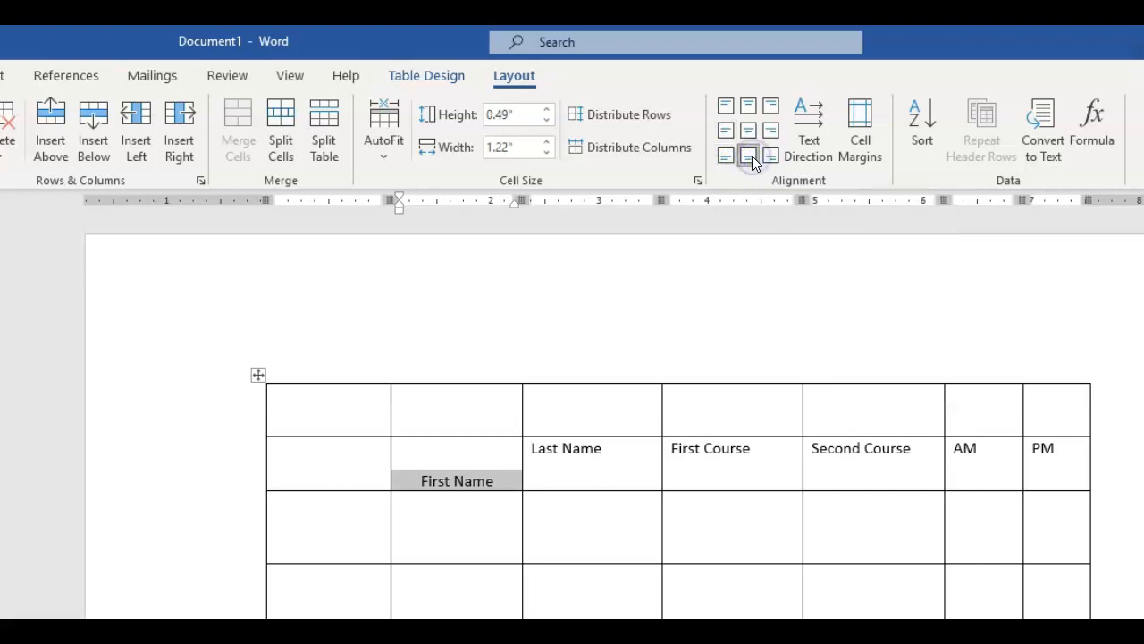
pyautogui.click(770, 157)
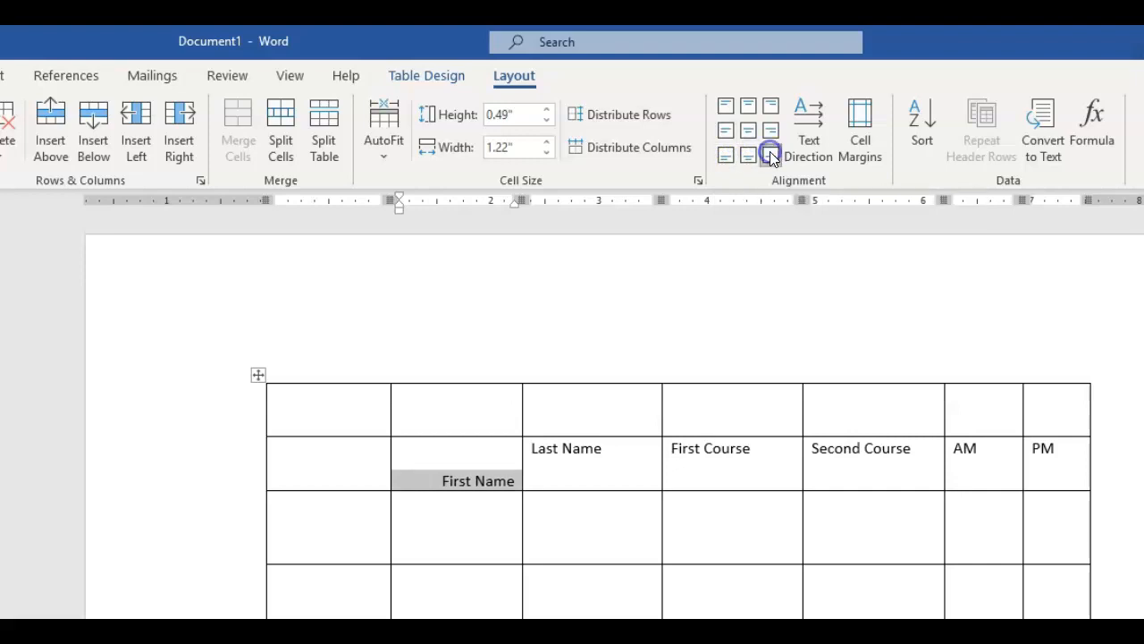
pyautogui.click(725, 106)
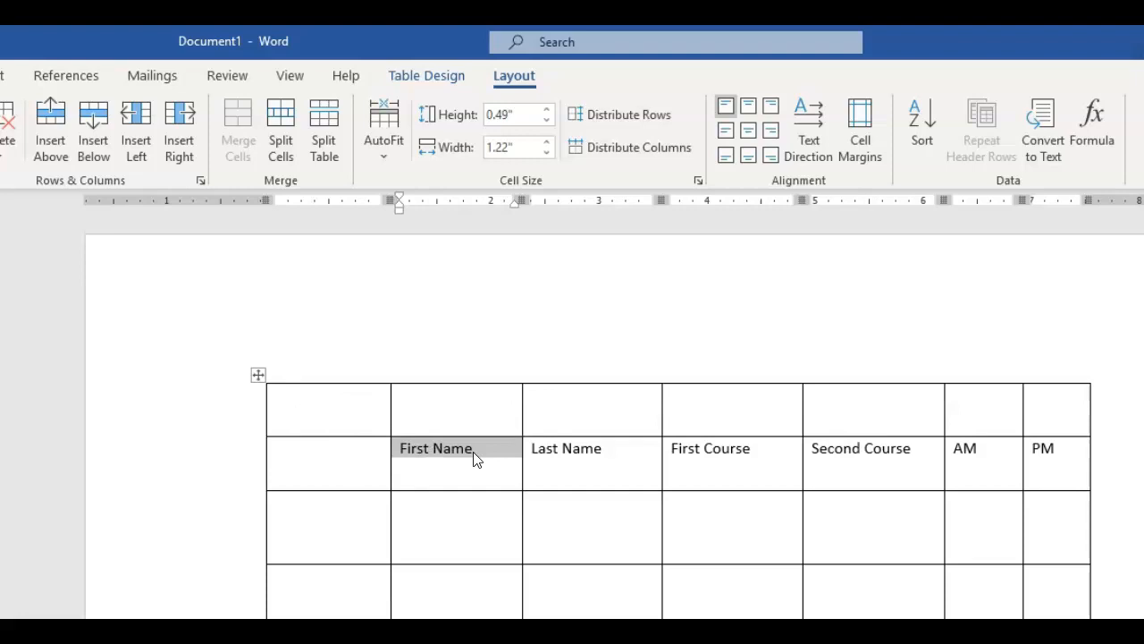
# Center the six headings from First Name through PM both horizontally and vertically in their cells.
pyautogui.click(413, 470)
pyautogui.moveTo(439, 447); pyautogui.dragTo(1041, 451)
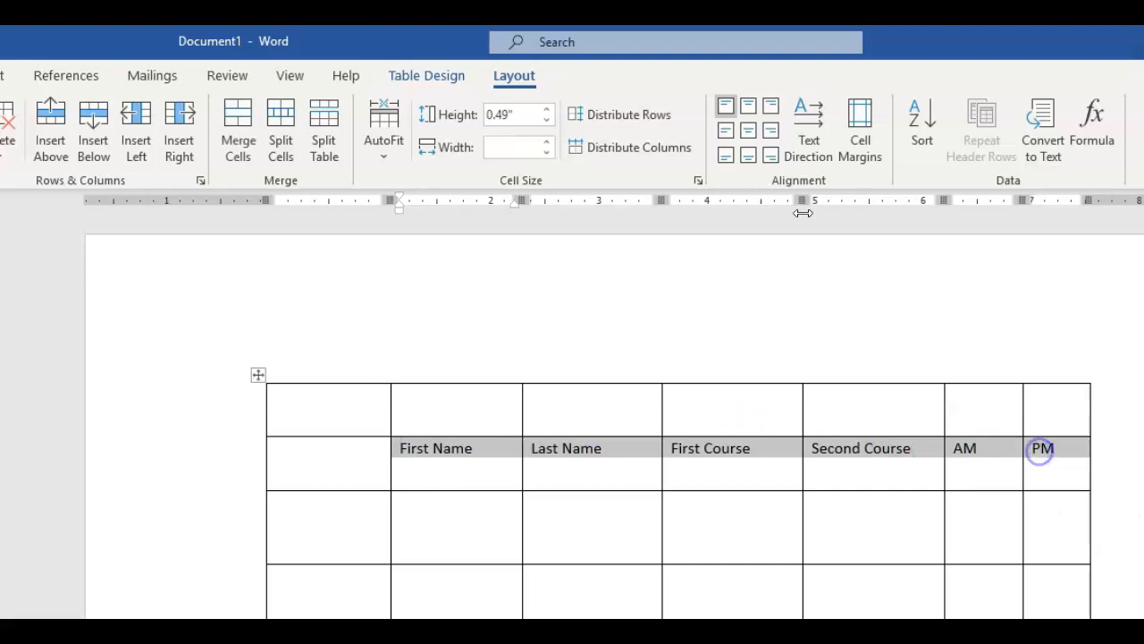
pyautogui.click(748, 132)
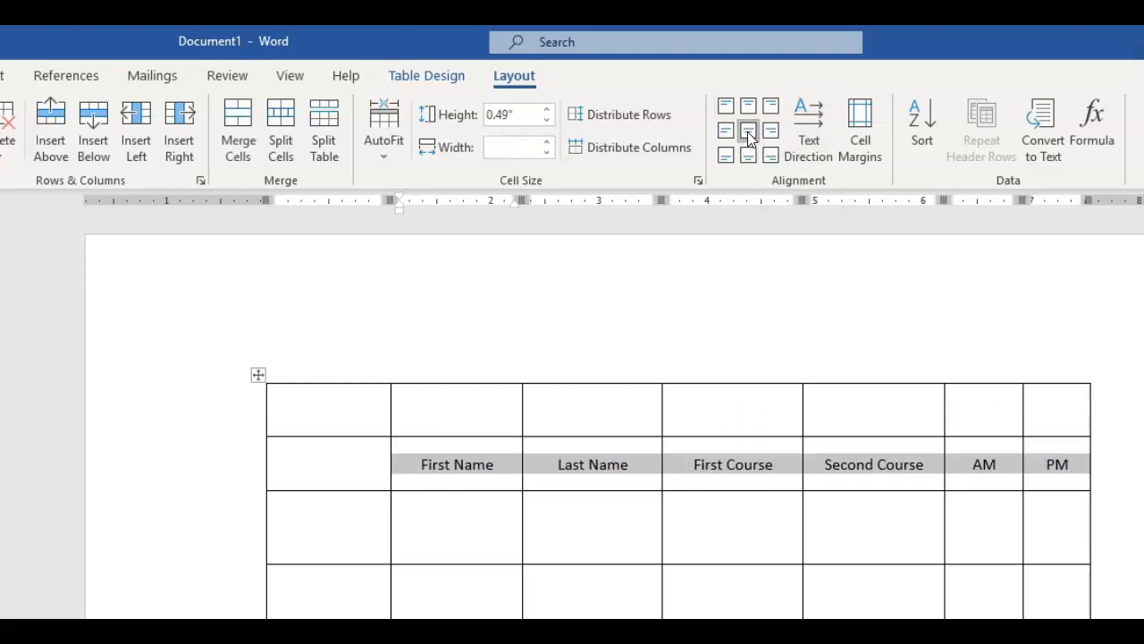
pyautogui.click(482, 552)
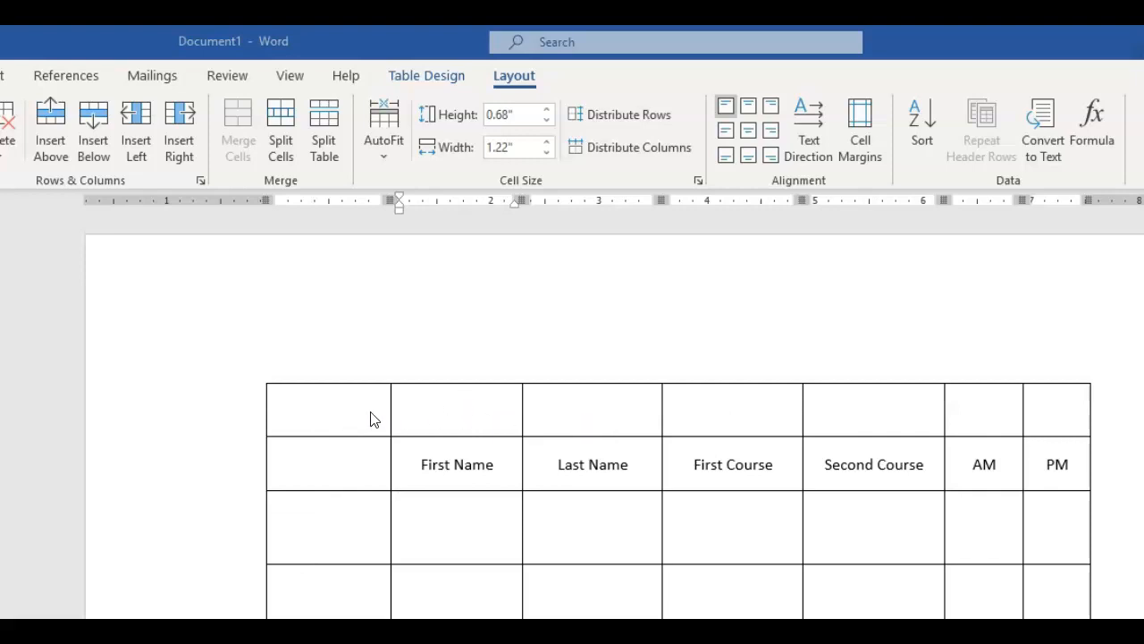
# Try merging all cells of the empty first row into one, and undo the merge.
pyautogui.moveTo(362, 417); pyautogui.dragTo(1045, 396)
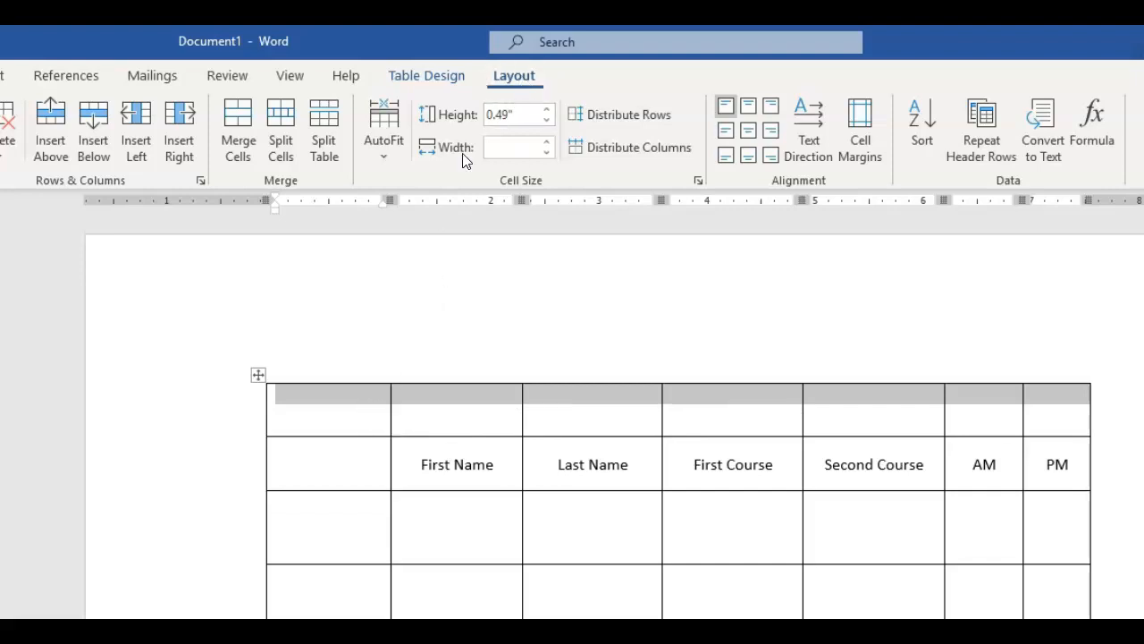
pyautogui.click(238, 139)
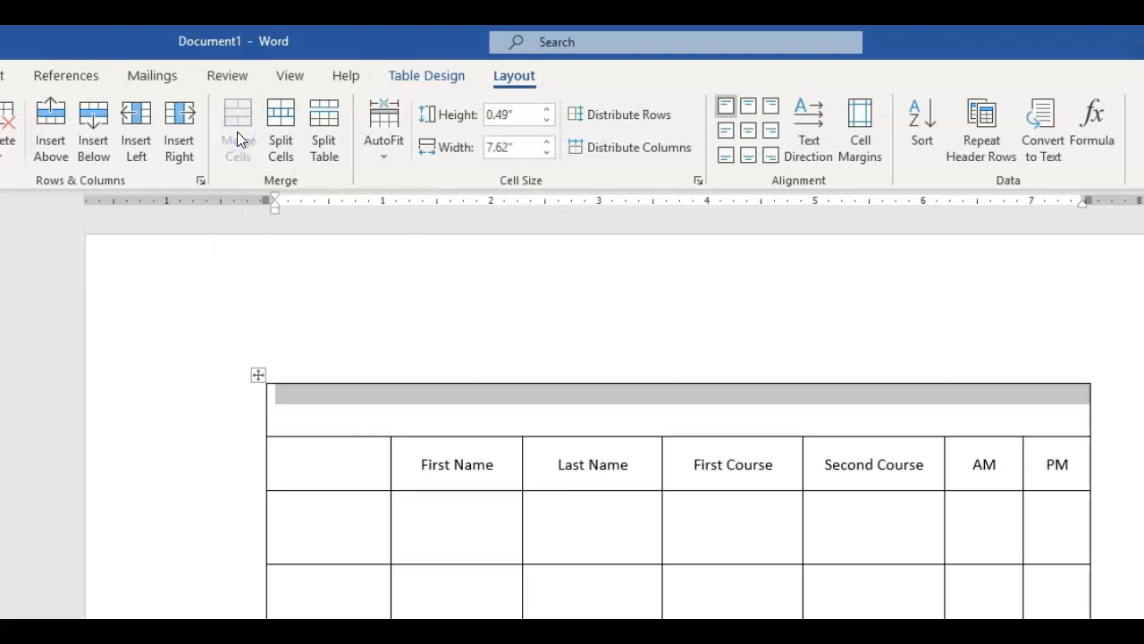
pyautogui.hotkey('ctrl', 'z')
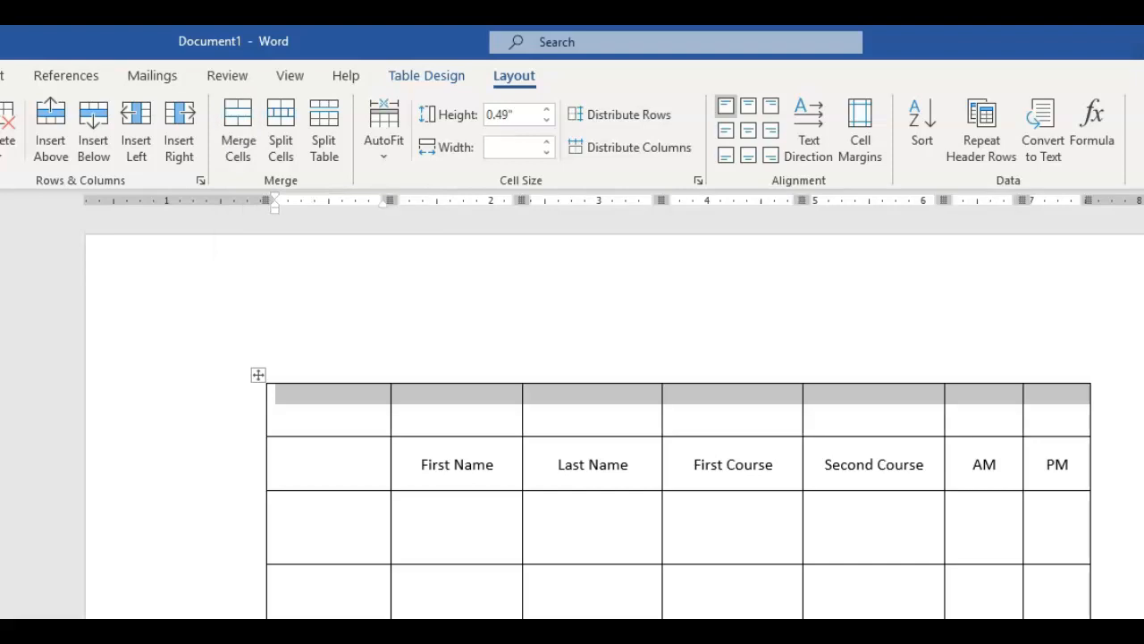
pyautogui.click(428, 550)
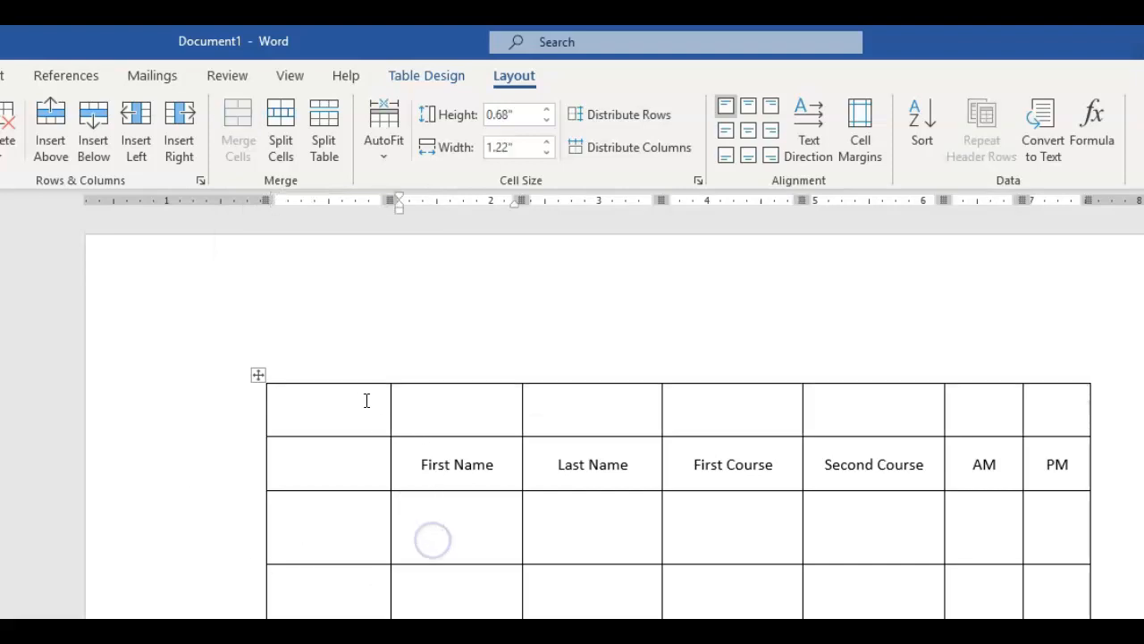
# Merge the first-row cells above the headings into one cell, and merge all cells of the first column into another.
pyautogui.moveTo(409, 404); pyautogui.dragTo(1042, 404)
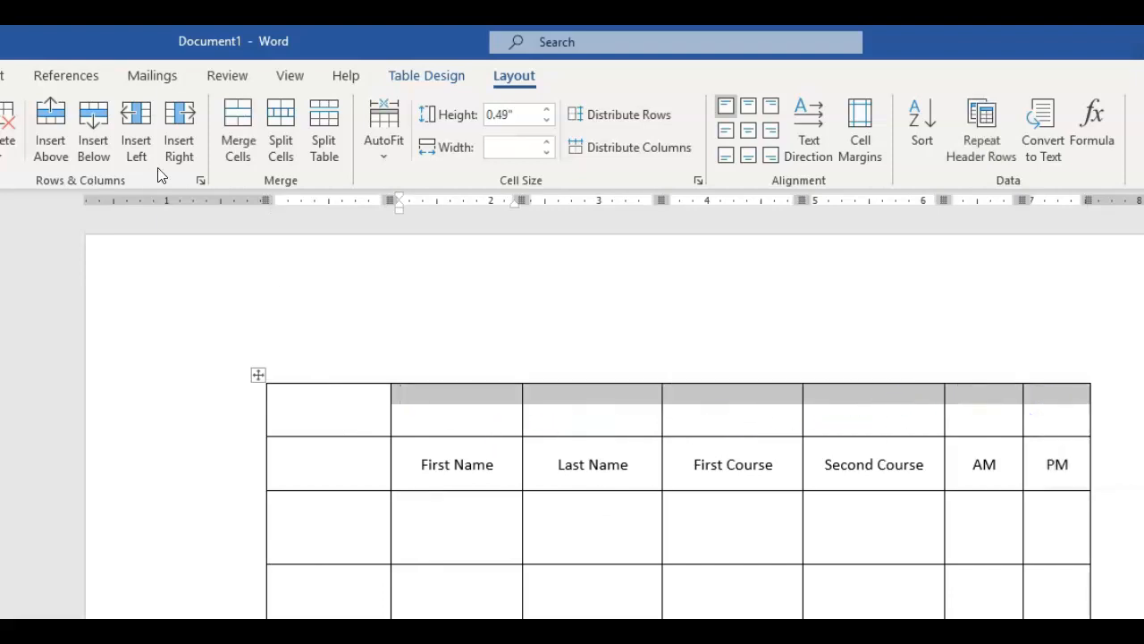
pyautogui.click(234, 141)
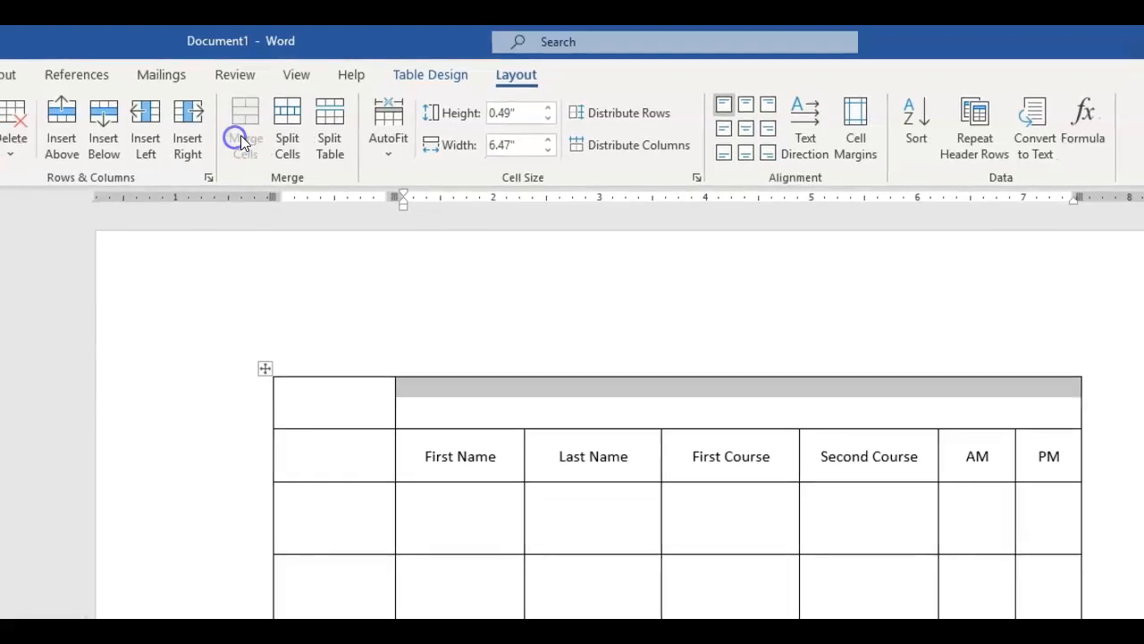
pyautogui.click(318, 398)
pyautogui.moveTo(382, 303); pyautogui.dragTo(401, 559)
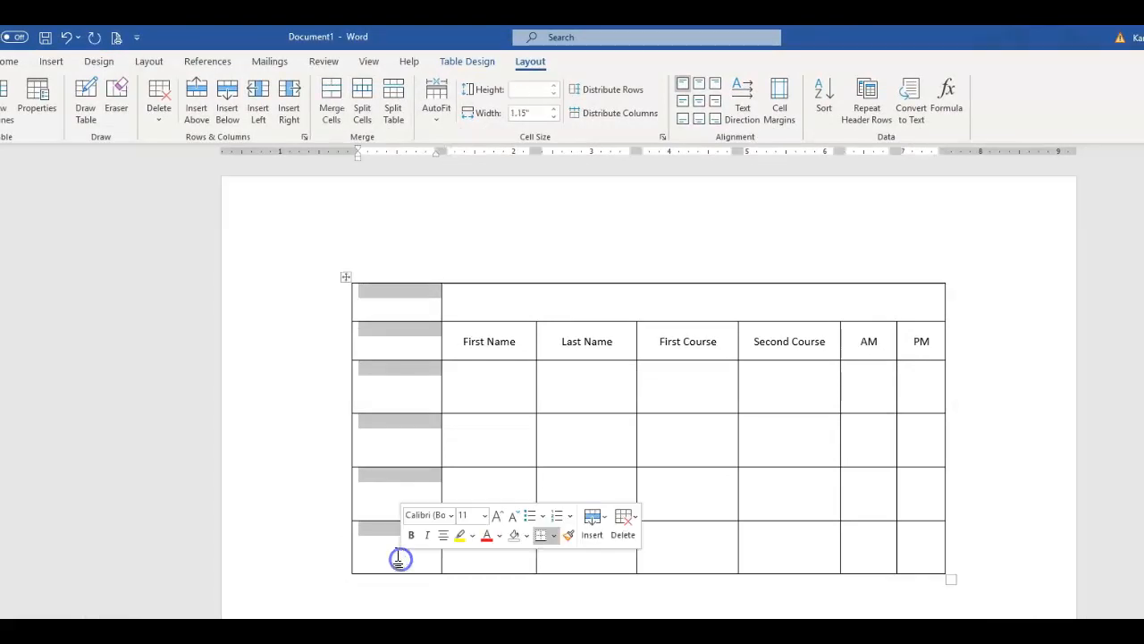
pyautogui.click(327, 102)
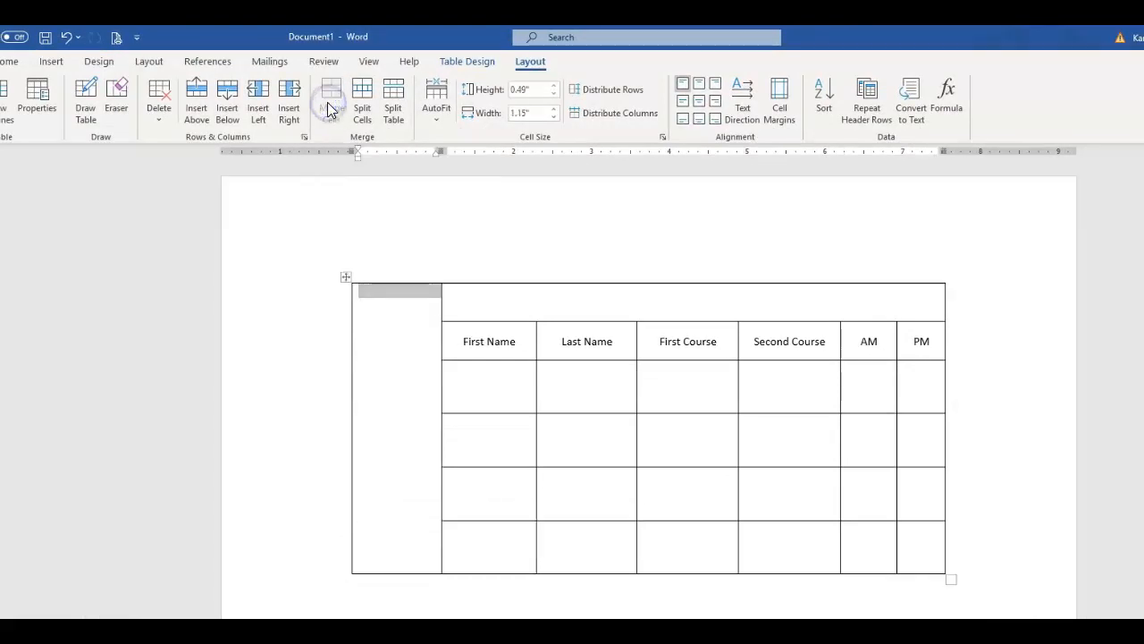
# Merge the four cells of the last two rows under AM and PM into one, and narrow the AM column slightly.
pyautogui.moveTo(860, 489); pyautogui.dragTo(927, 543)
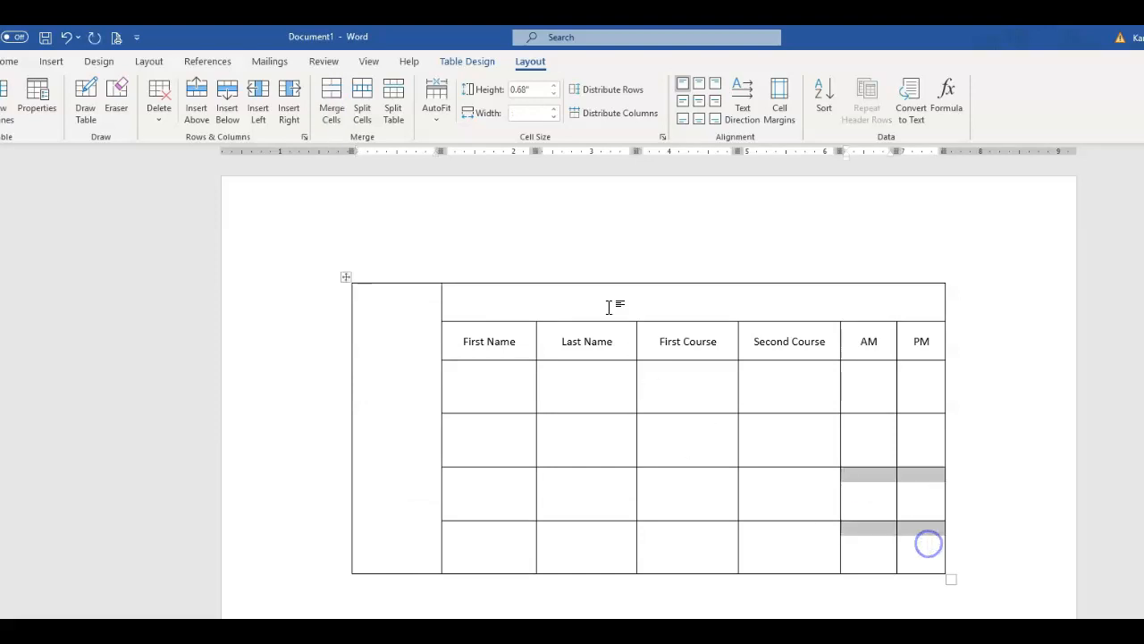
pyautogui.click(327, 114)
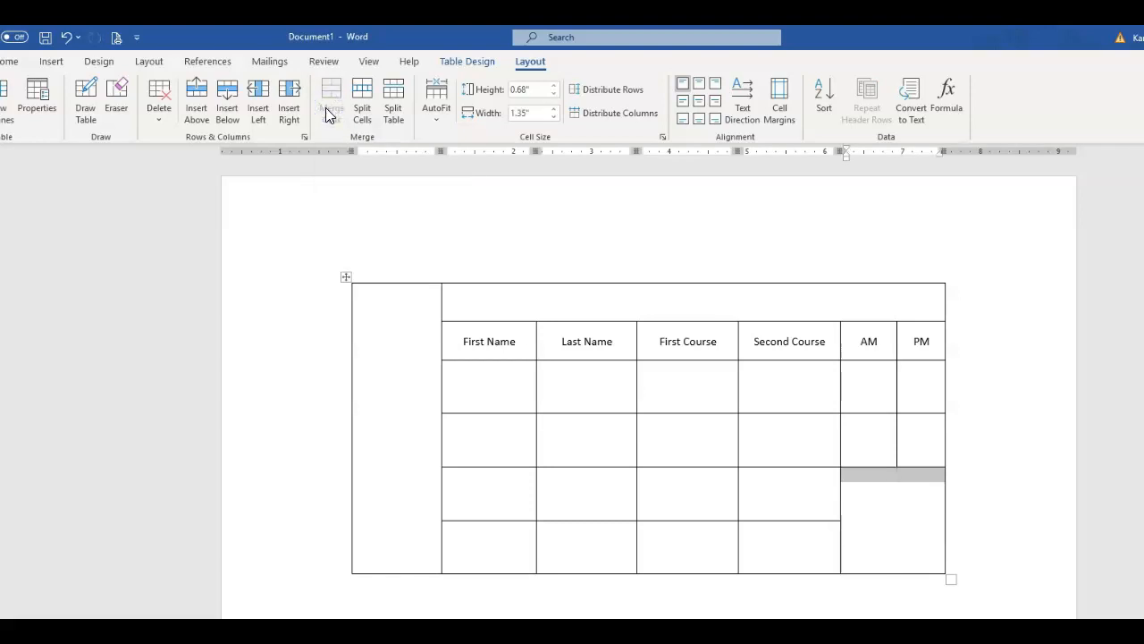
pyautogui.click(895, 536)
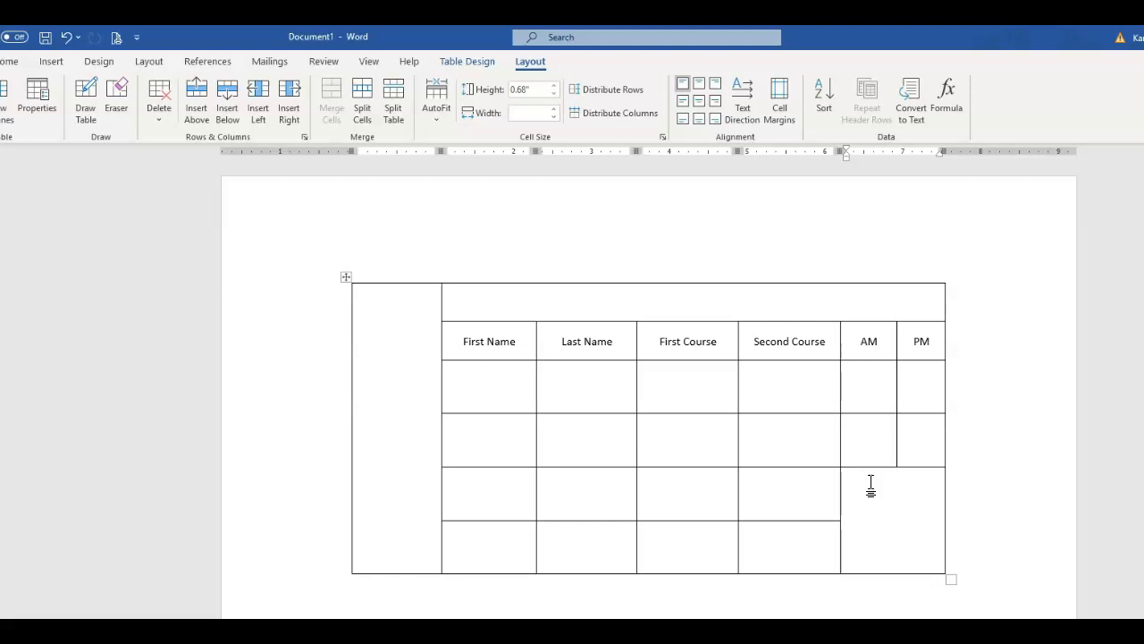
pyautogui.moveTo(896, 422); pyautogui.dragTo(891, 424)
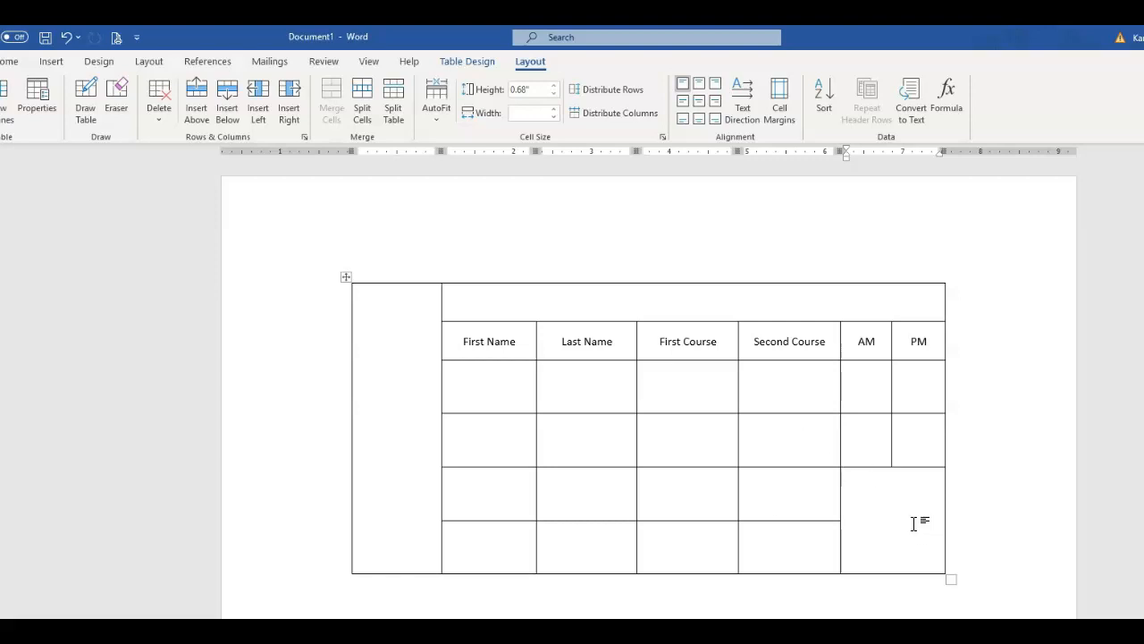
# Try splitting the merged cell under AM and PM into 4 columns and 2 rows, and undo the split.
pyautogui.click(363, 108)
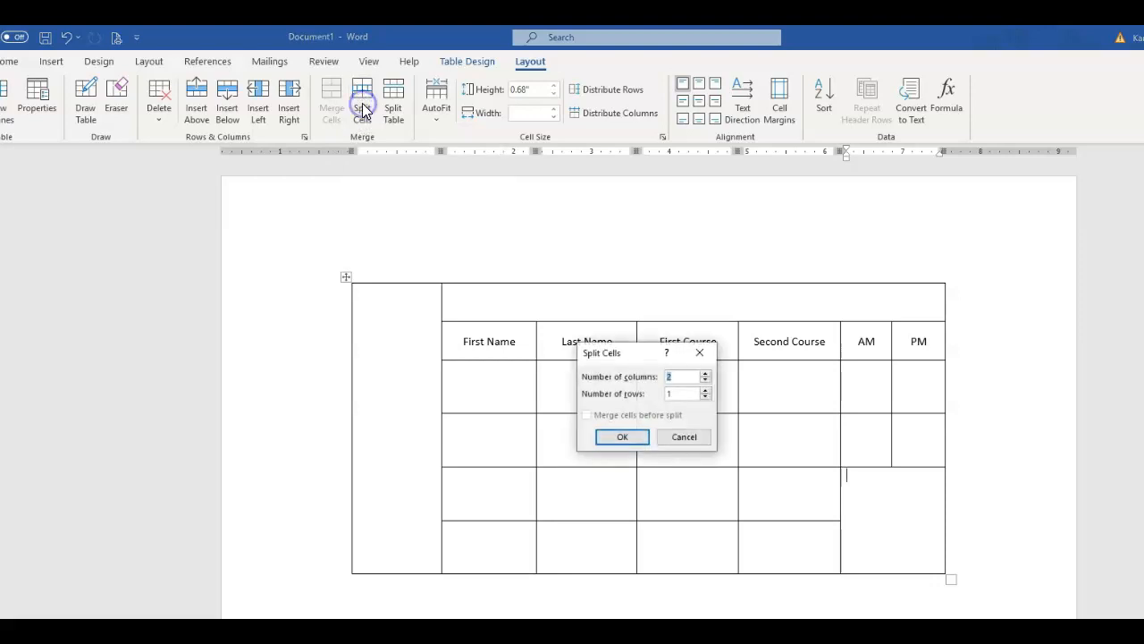
pyautogui.click(706, 373)
pyautogui.click(705, 373)
pyautogui.click(705, 390)
pyautogui.click(617, 436)
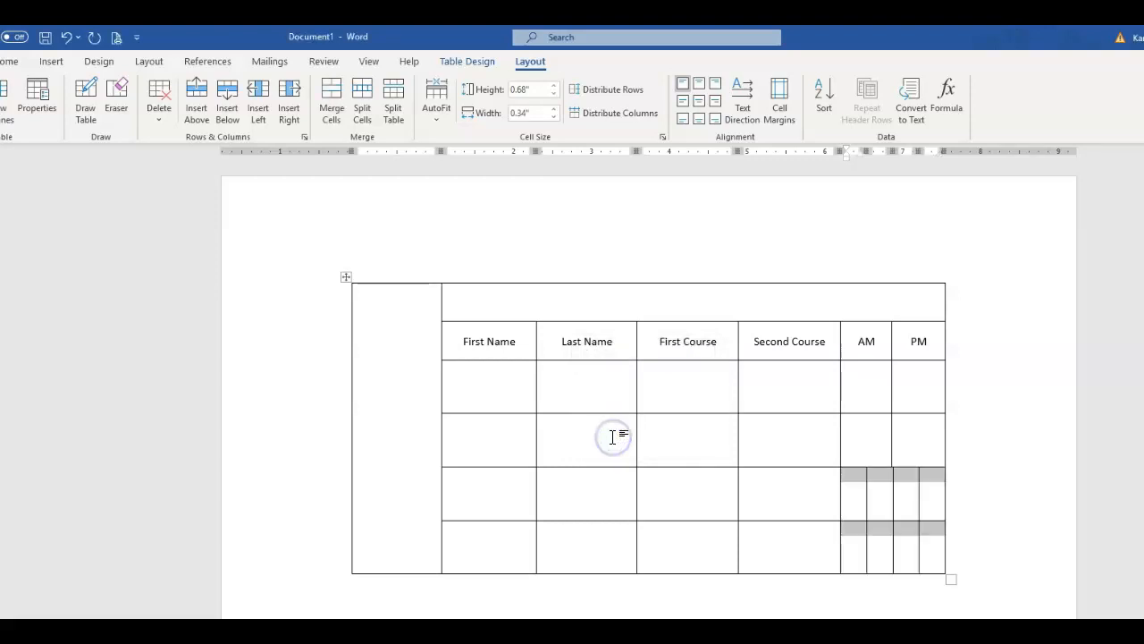
pyautogui.click(899, 539)
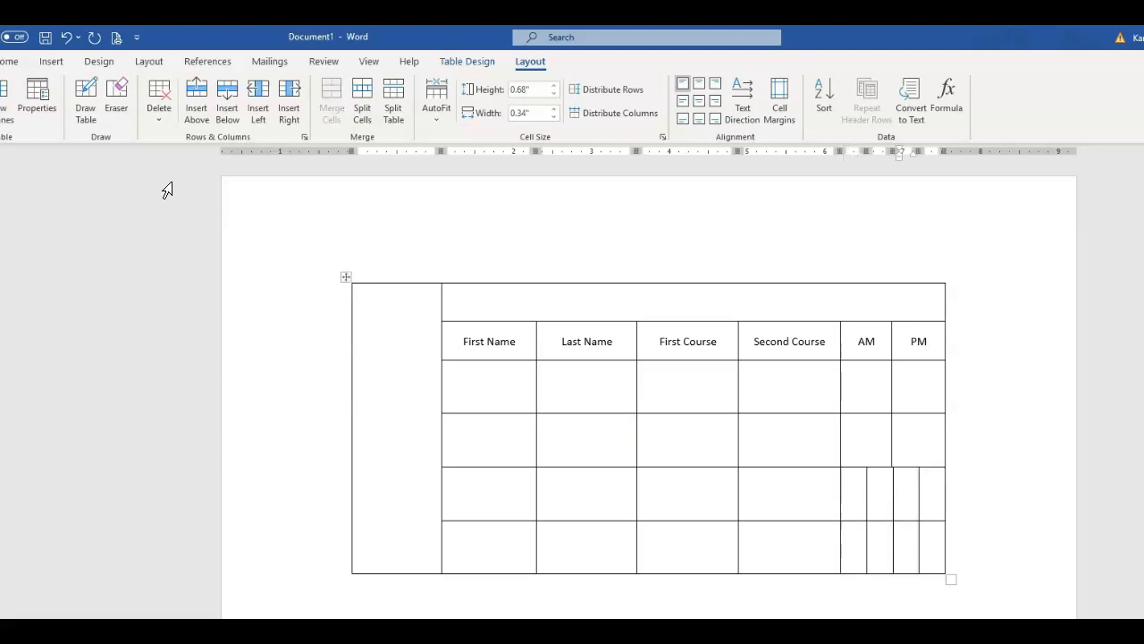
pyautogui.click(65, 39)
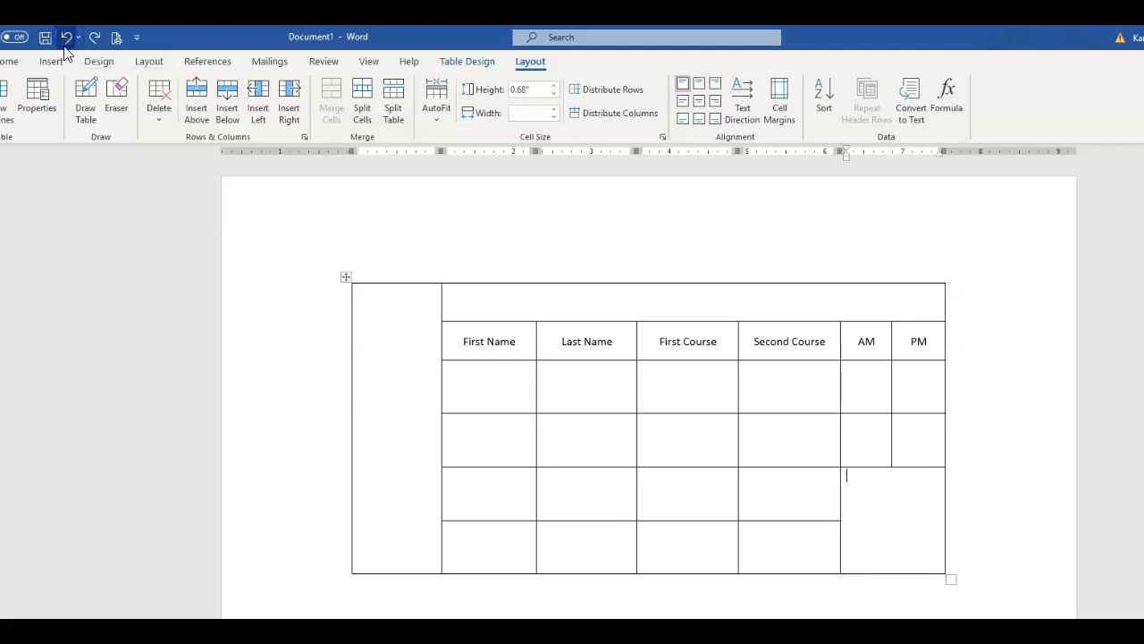
# Enter the title "Student Course Request Form" in the merged cell above the headings and center it horizontally and vertically.
pyautogui.click(490, 302)
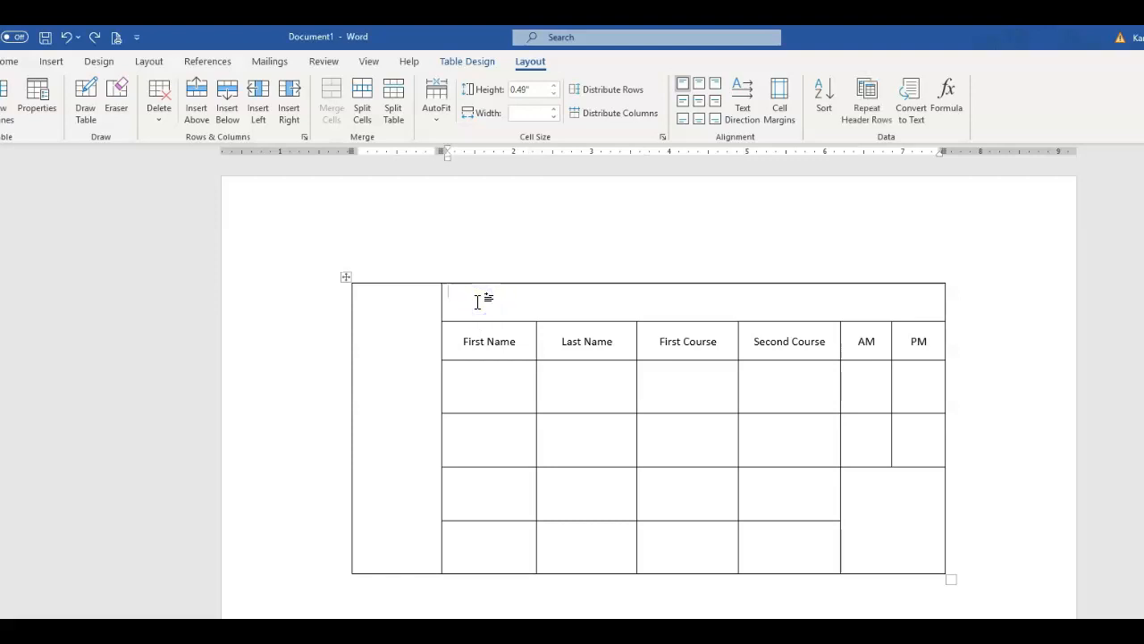
pyautogui.write('Student Course')
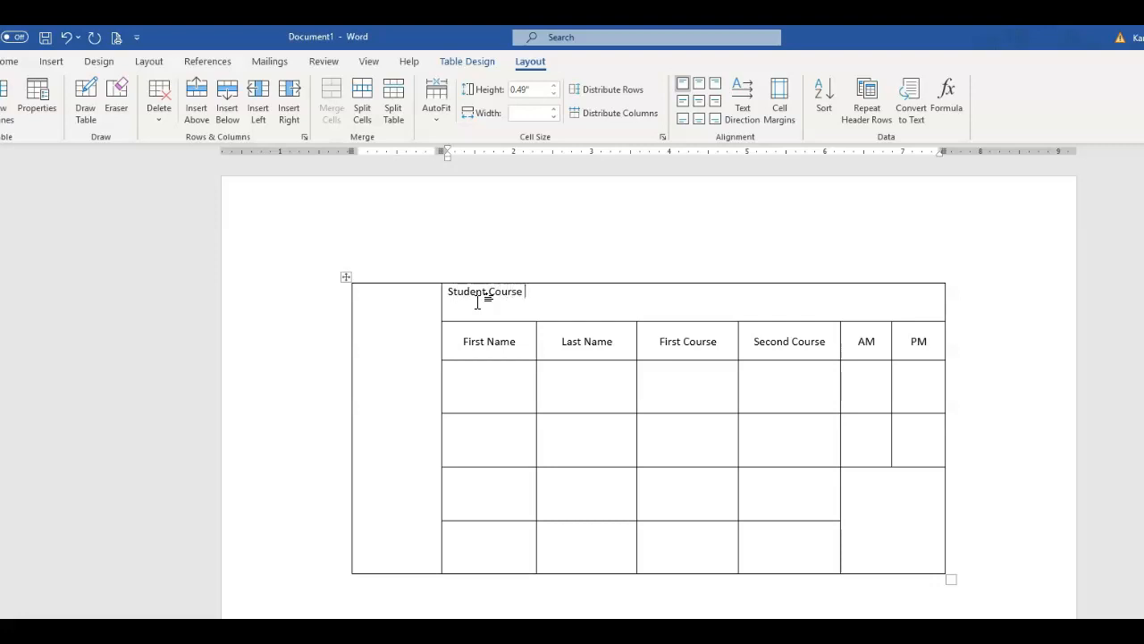
pyautogui.write(' Request Form')
pyautogui.click(491, 295)
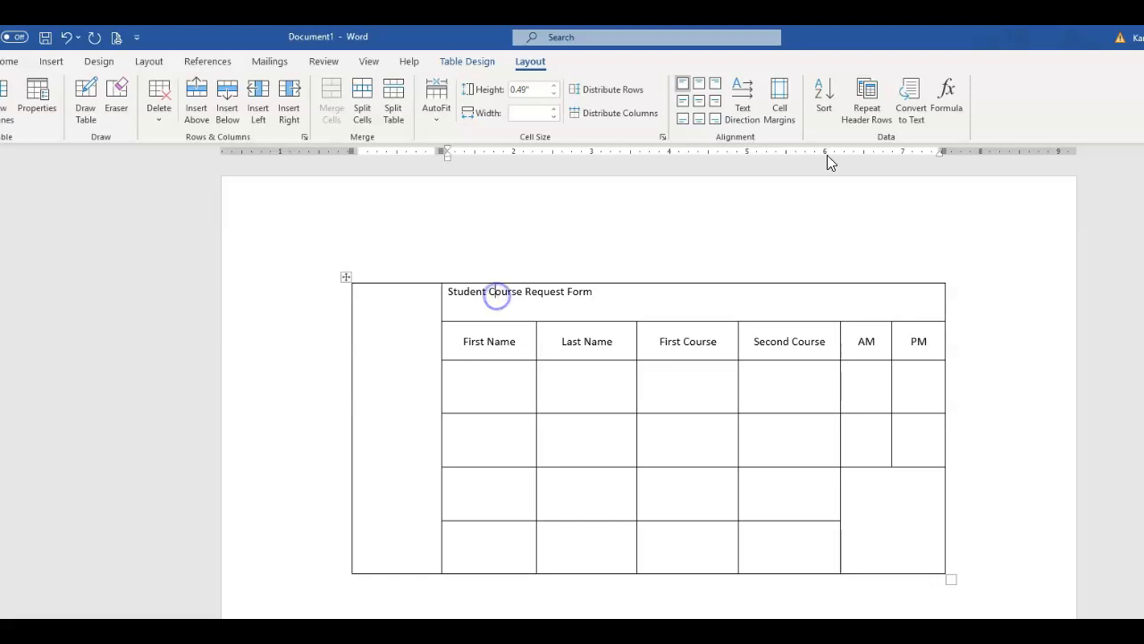
pyautogui.click(698, 101)
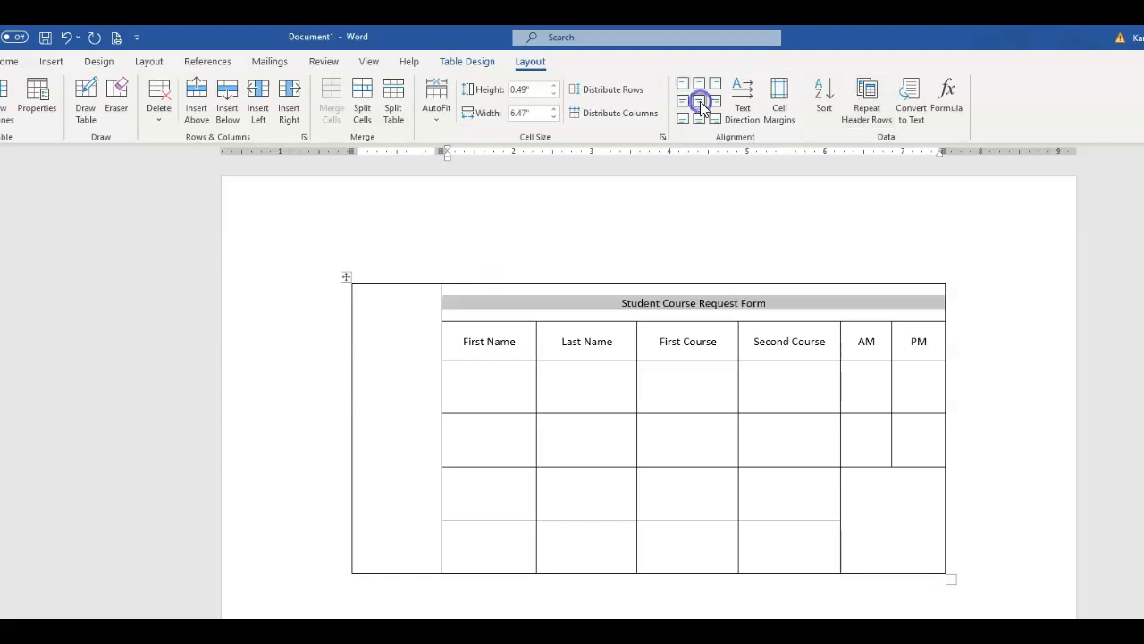
# Format the "Student Course Request Form" title with font size 14 and a dark blue theme font color.
pyautogui.click(9, 61)
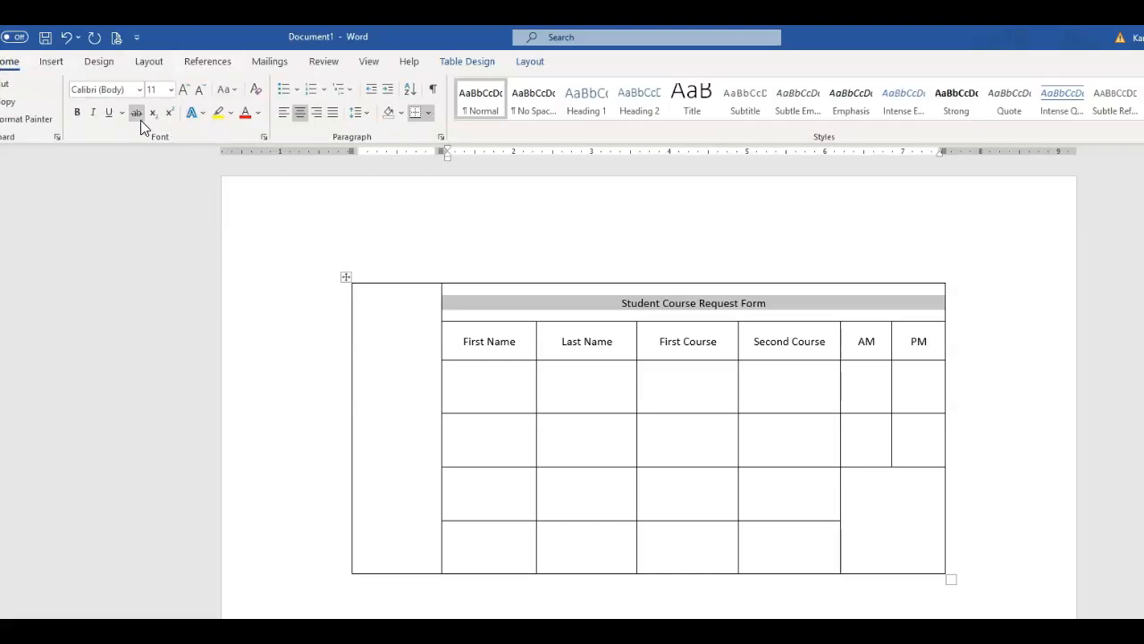
pyautogui.click(171, 87)
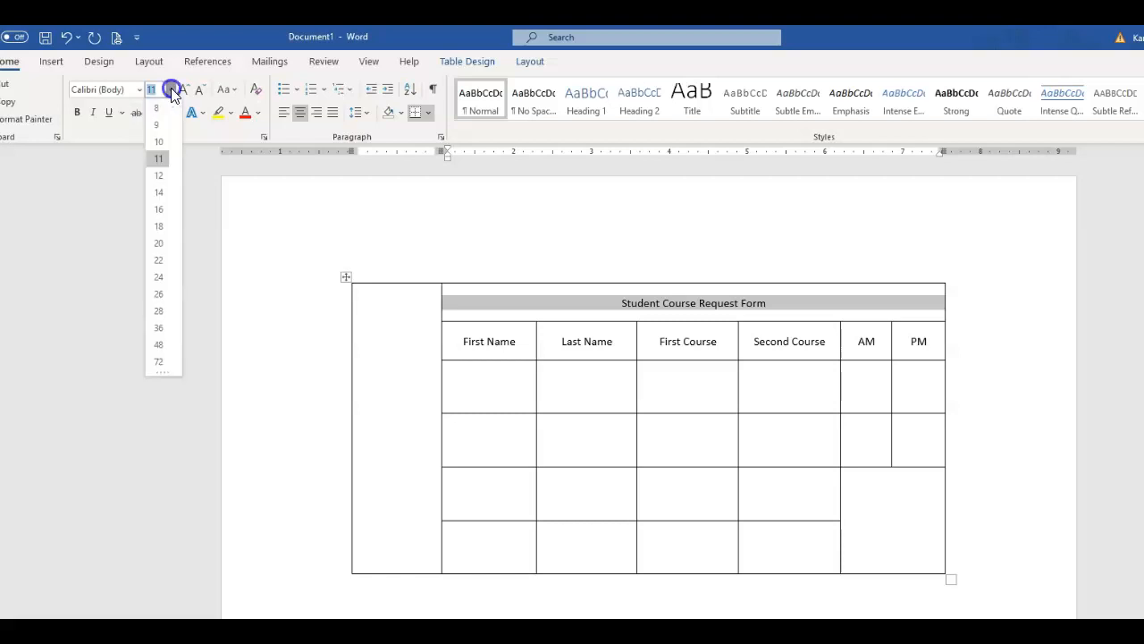
pyautogui.click(162, 192)
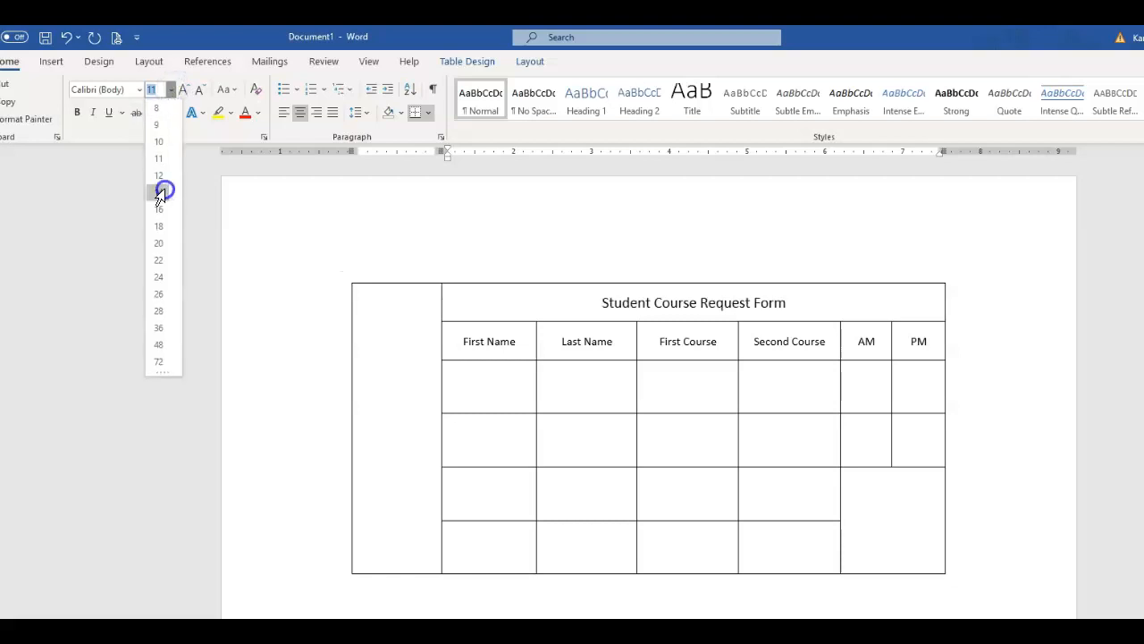
pyautogui.click(257, 112)
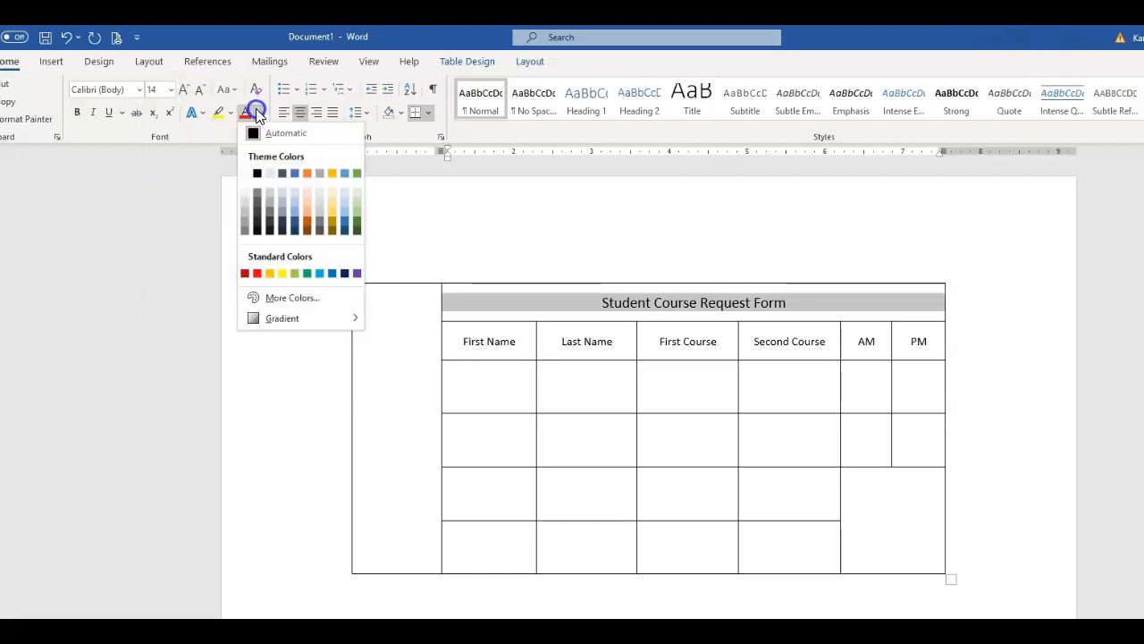
pyautogui.click(298, 229)
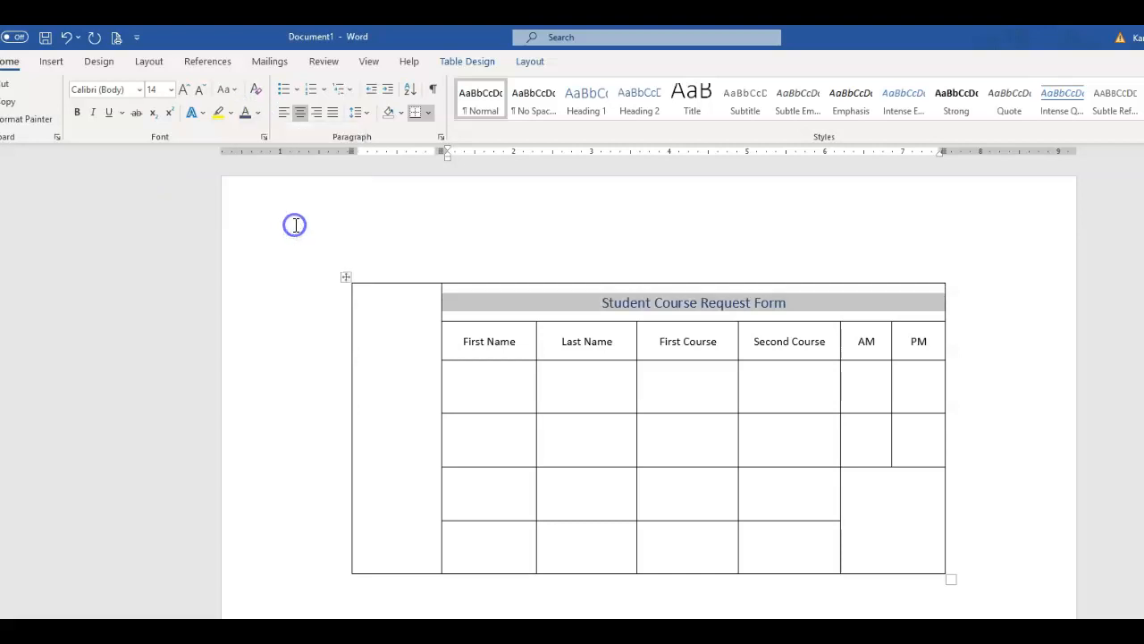
# Enter "Institute of Medical and Business Careers" in the merged first-column cell.
pyautogui.click(380, 355)
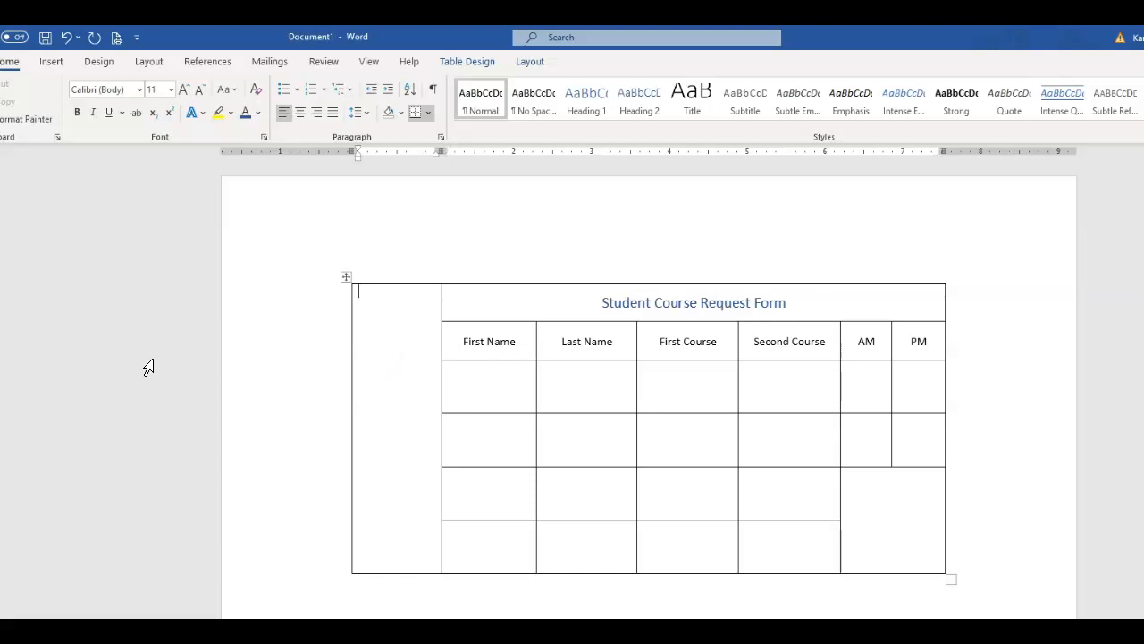
pyautogui.write('In')
pyautogui.write('stitute of Medical and Business Careers')
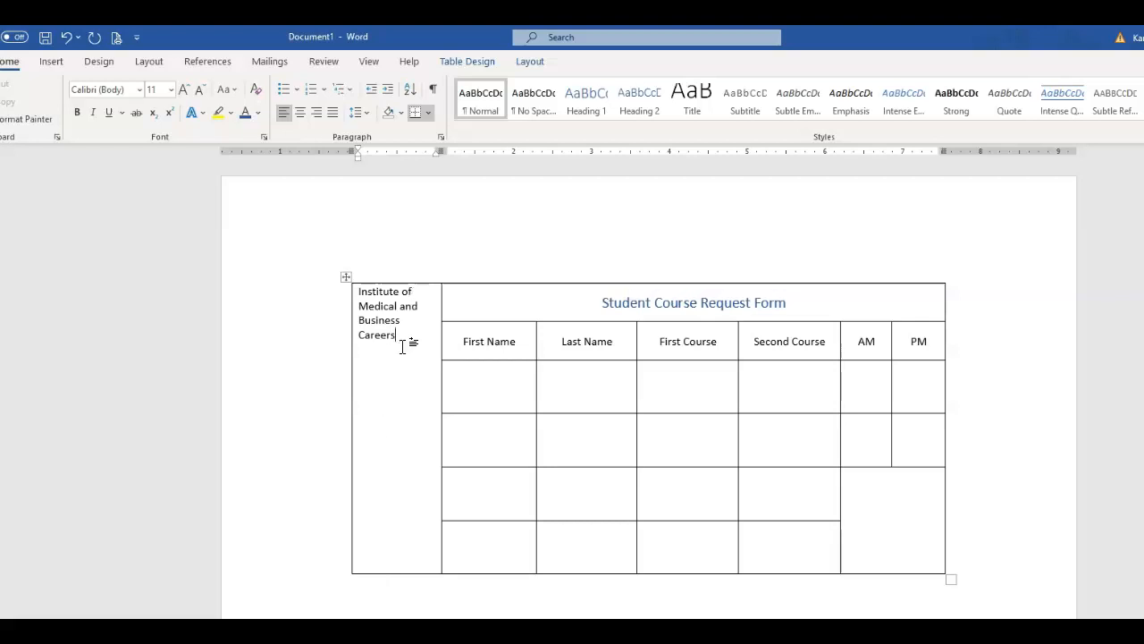
pyautogui.click(528, 63)
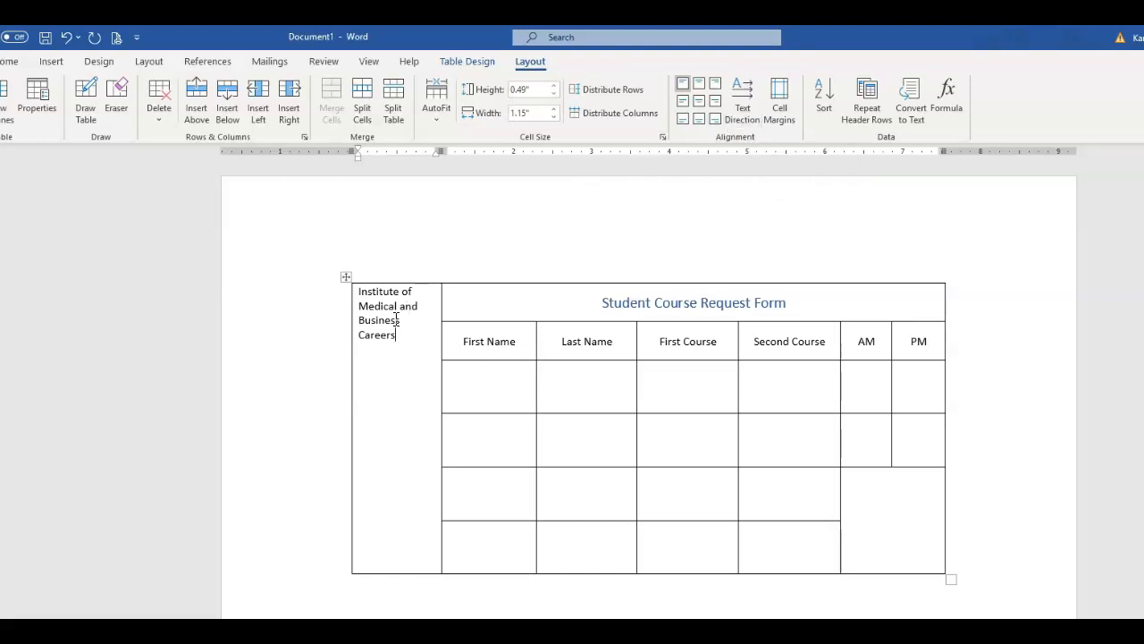
# Rotate the institute name in the first-column cell to read from bottom to top and set its font size to 20.
pyautogui.click(740, 115)
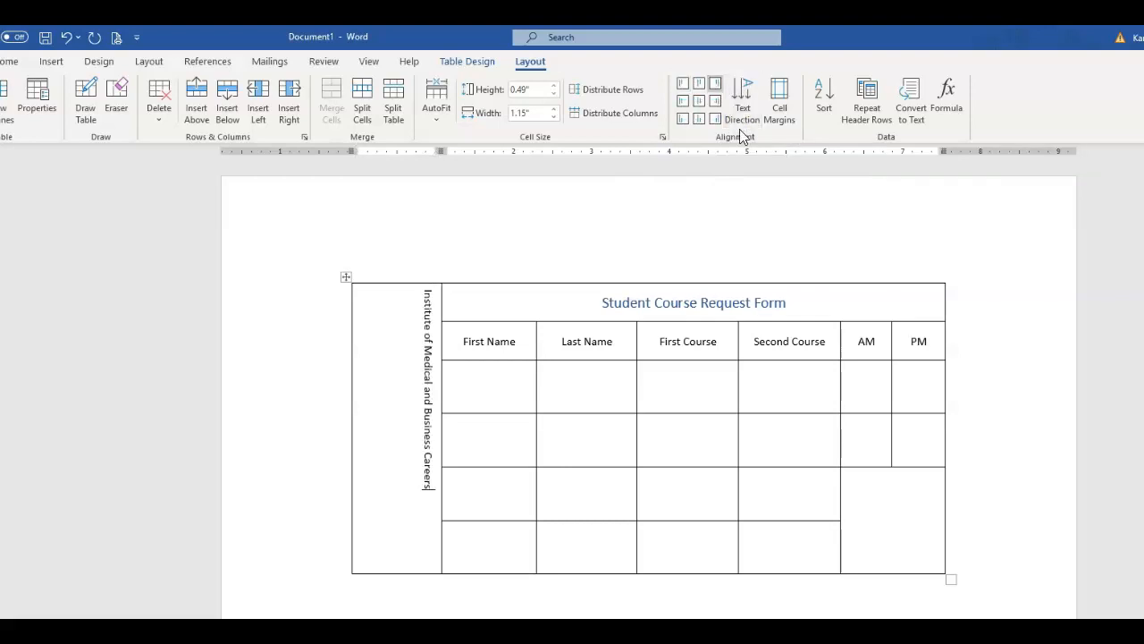
pyautogui.click(737, 105)
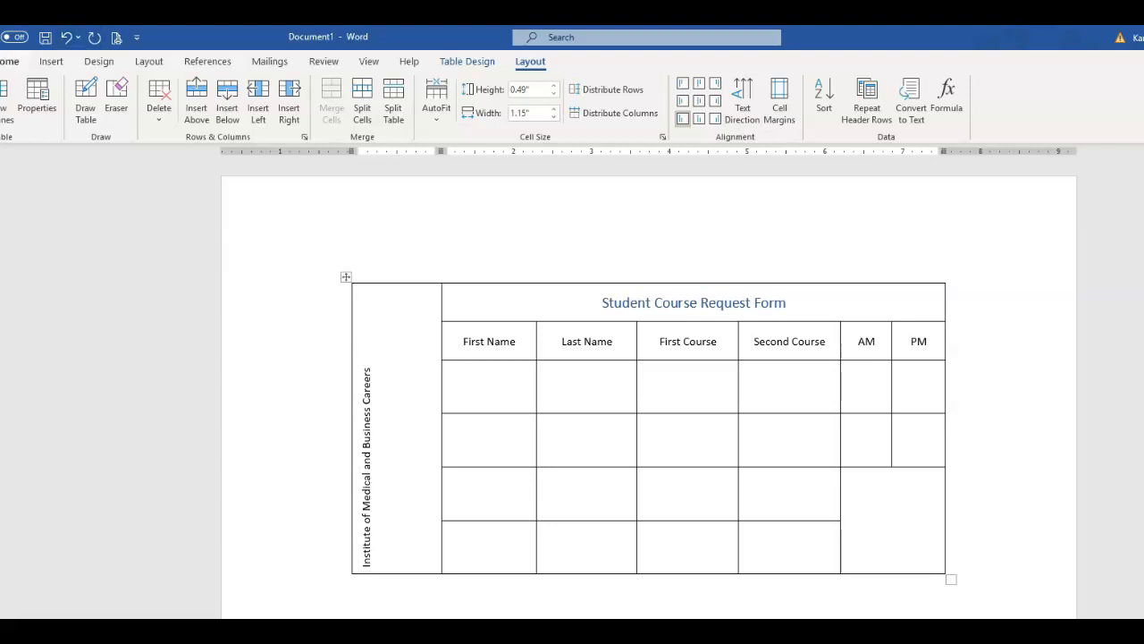
pyautogui.click(10, 61)
pyautogui.click(172, 89)
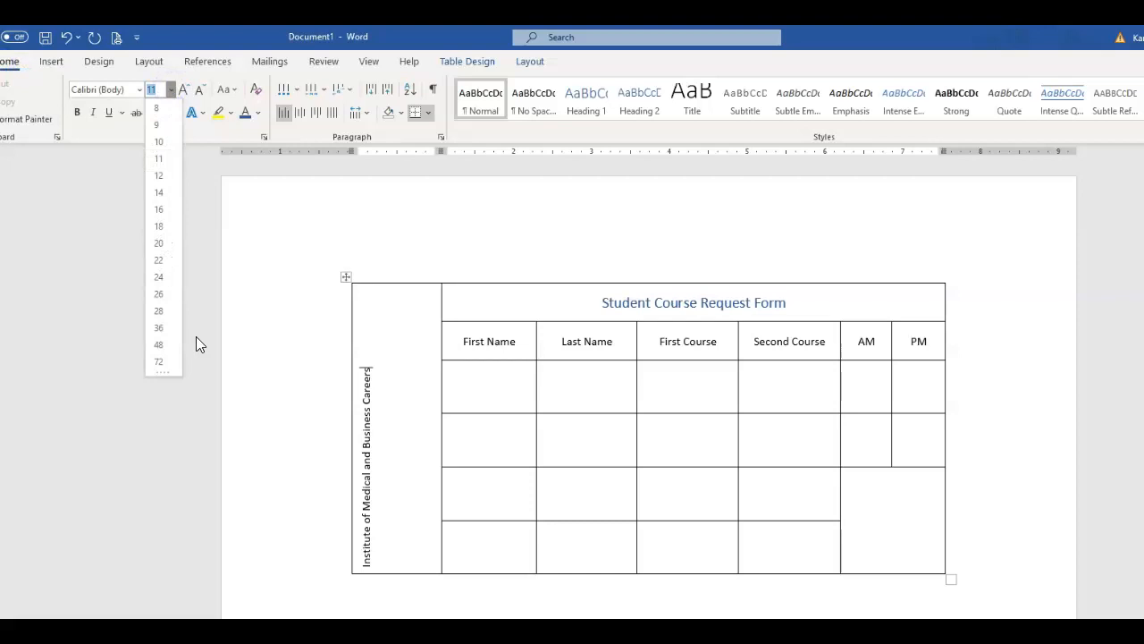
pyautogui.click(362, 559)
pyautogui.moveTo(362, 559); pyautogui.dragTo(372, 363)
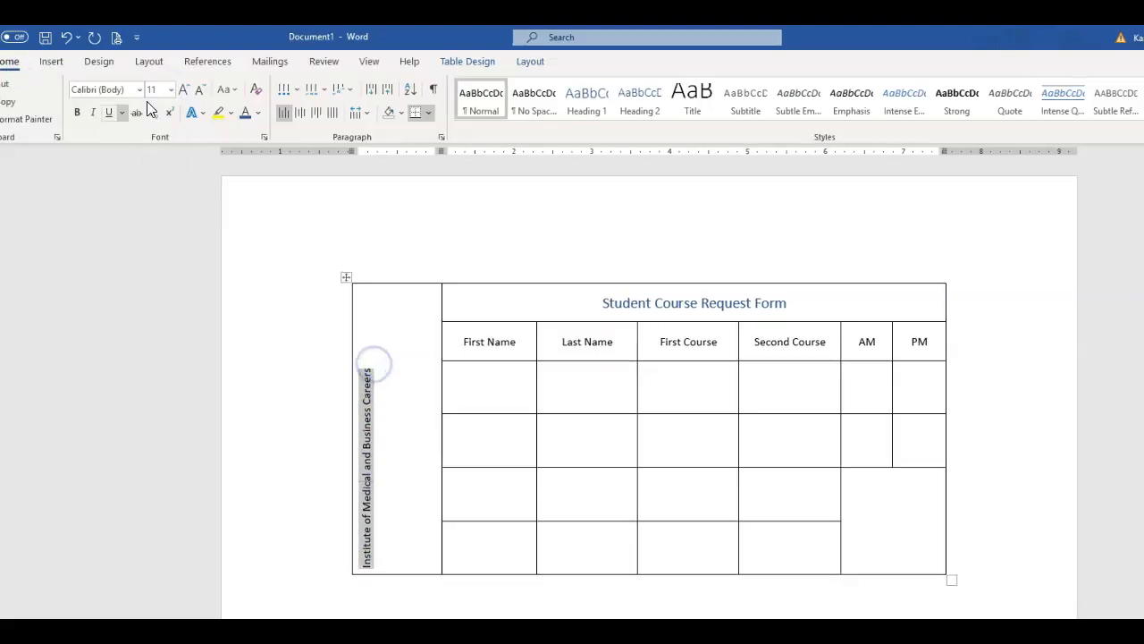
pyautogui.click(171, 89)
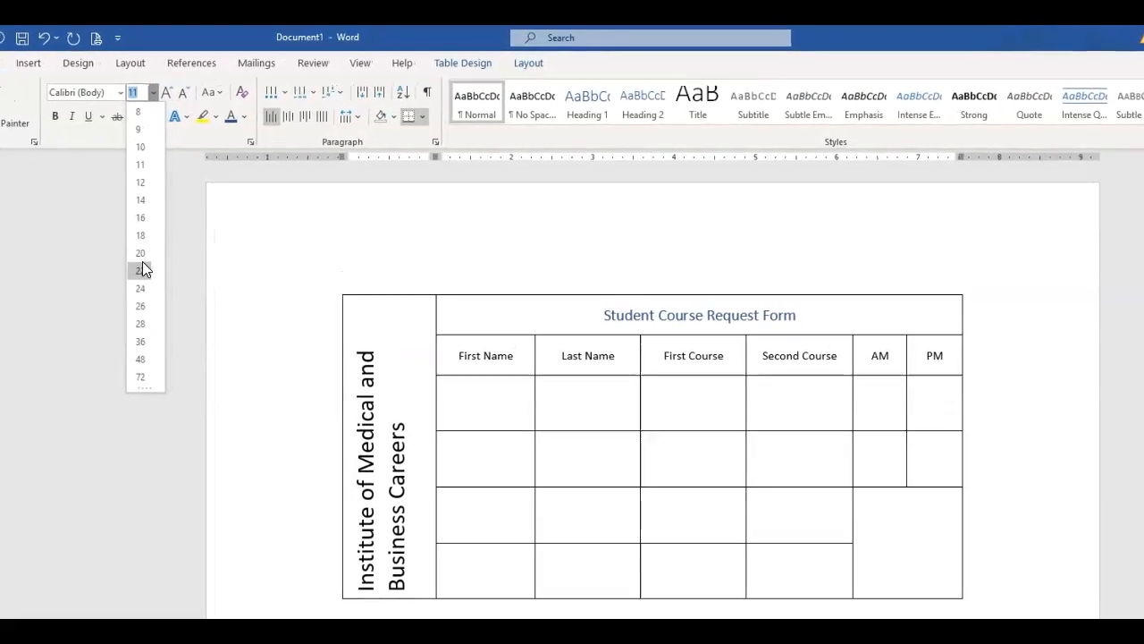
pyautogui.click(138, 255)
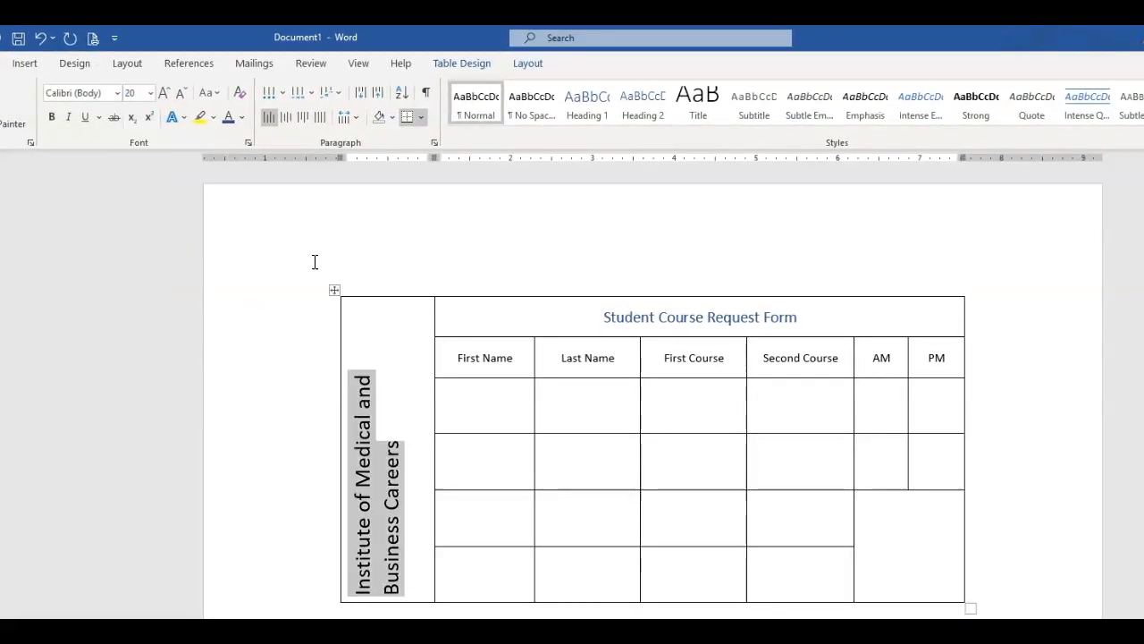
# Center the rotated institute name horizontally and vertically within its first-column cell.
pyautogui.click(523, 64)
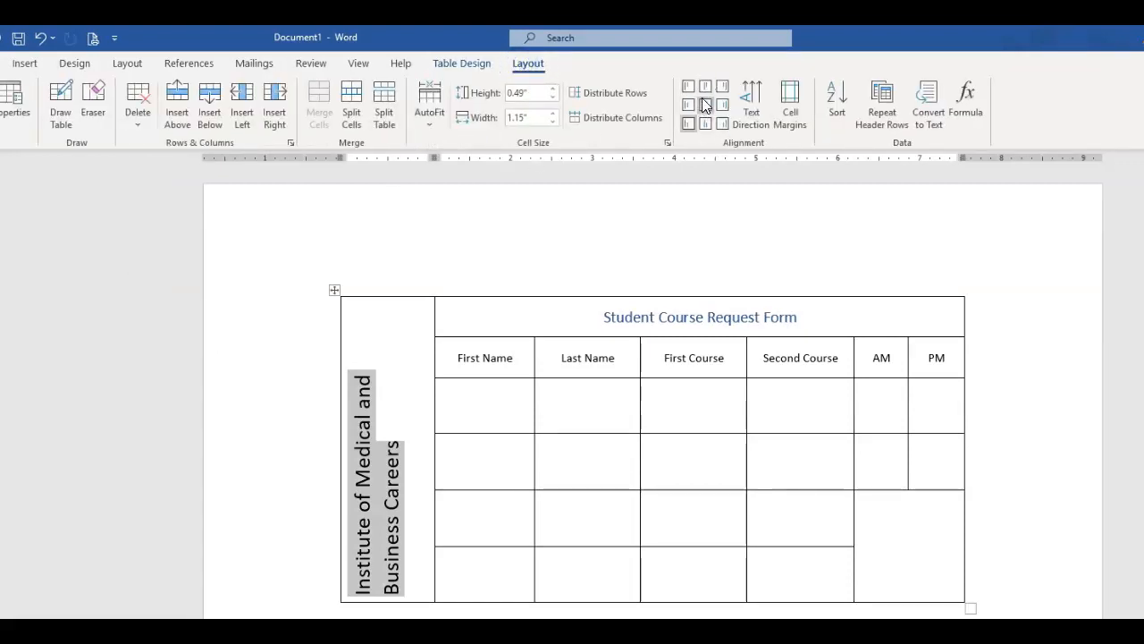
pyautogui.click(706, 104)
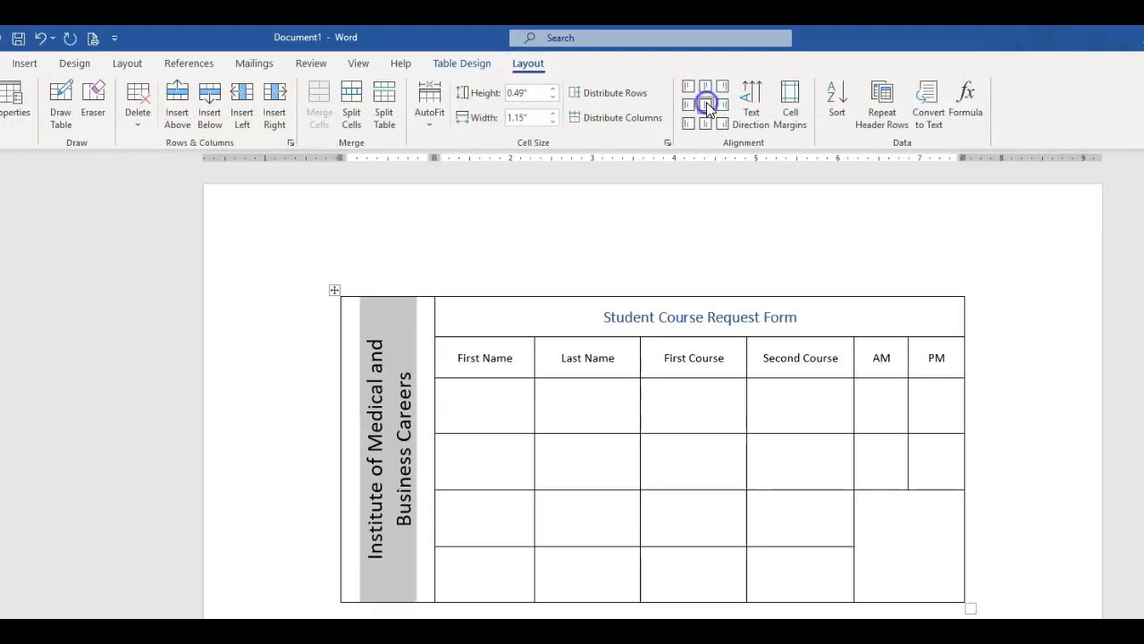
pyautogui.click(453, 471)
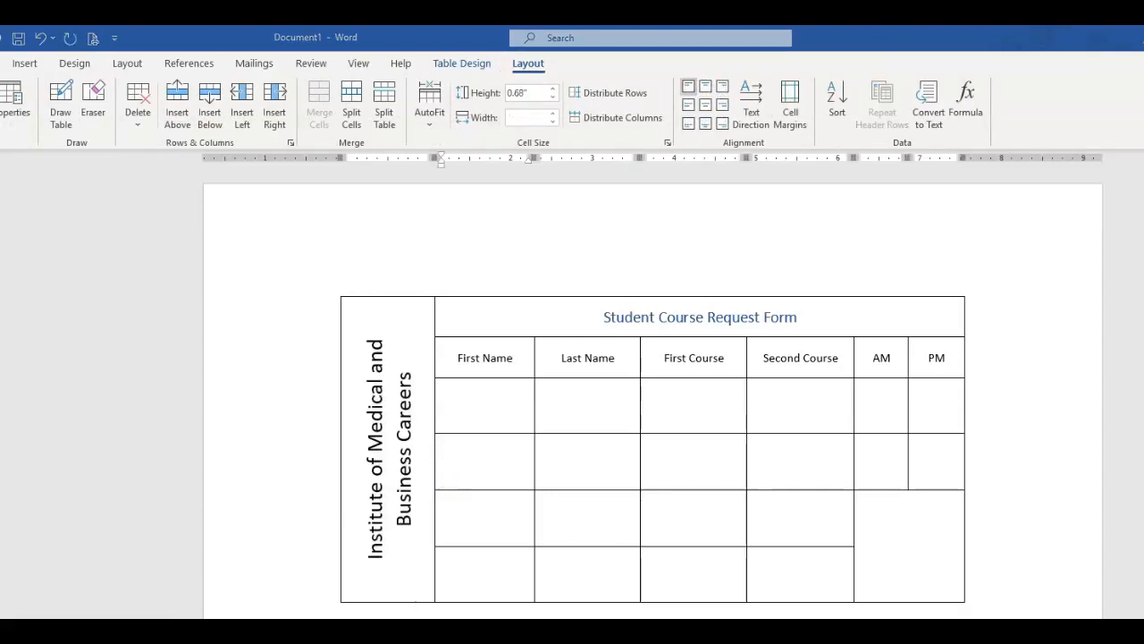
# Insert the picture NEW IMBC LOGO JPEG.jpg into the merged cell under AM and PM.
pyautogui.click(901, 516)
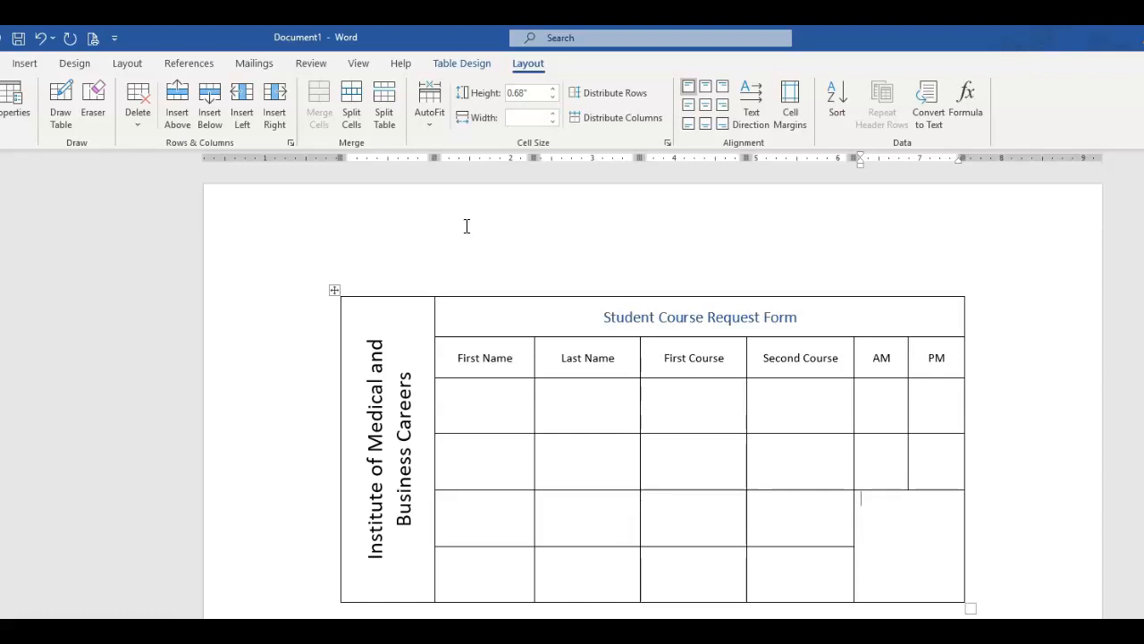
pyautogui.click(25, 67)
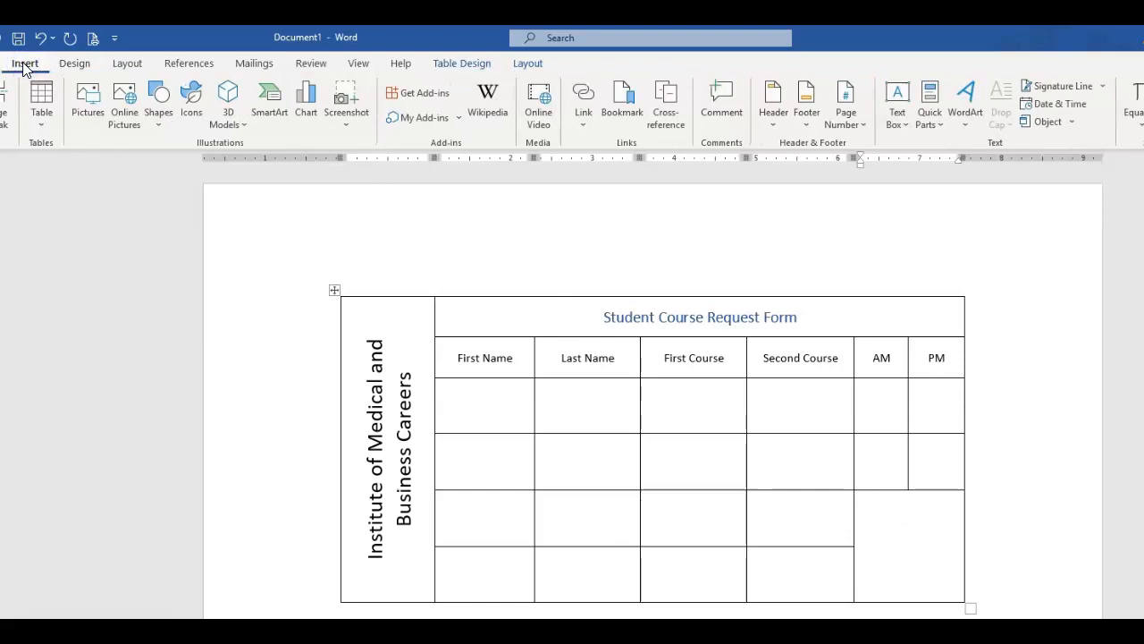
pyautogui.click(92, 98)
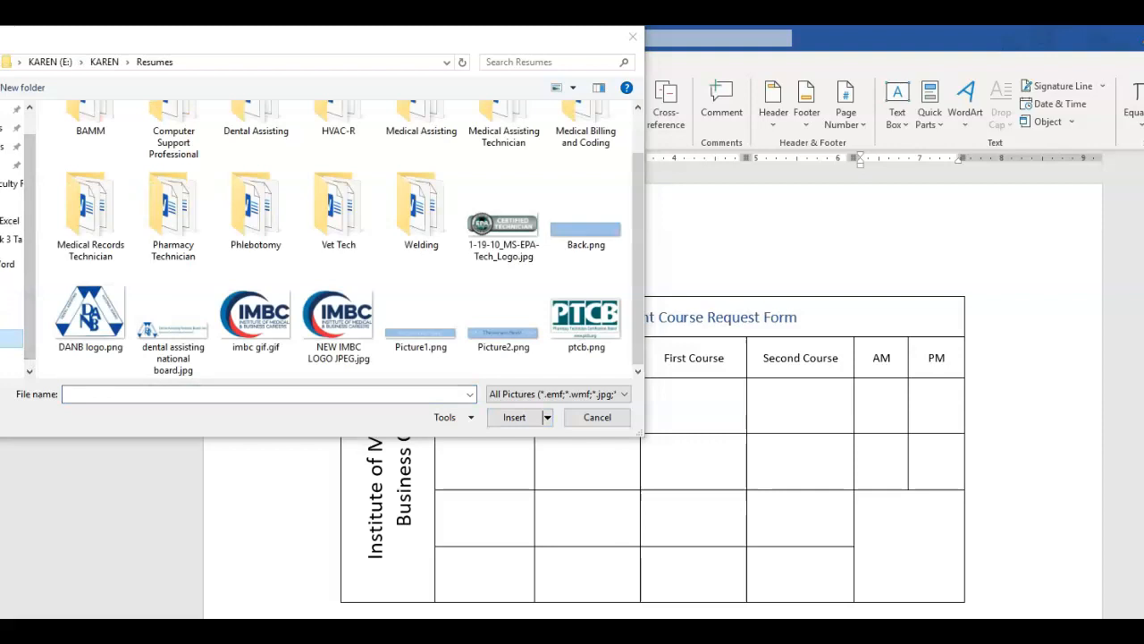
pyautogui.click(334, 322)
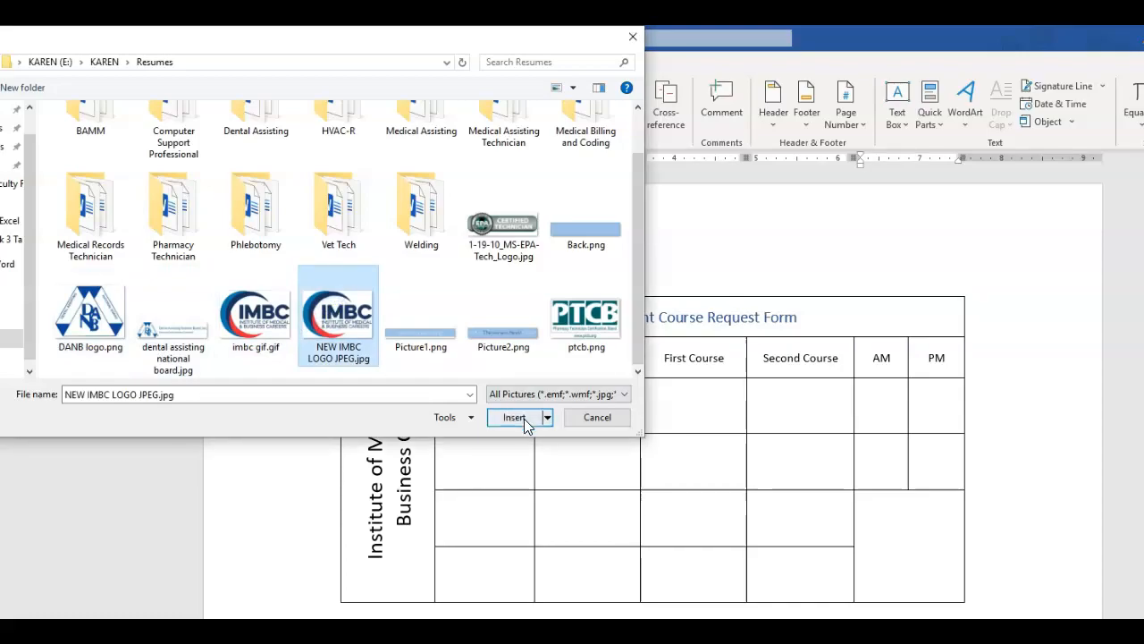
pyautogui.click(524, 418)
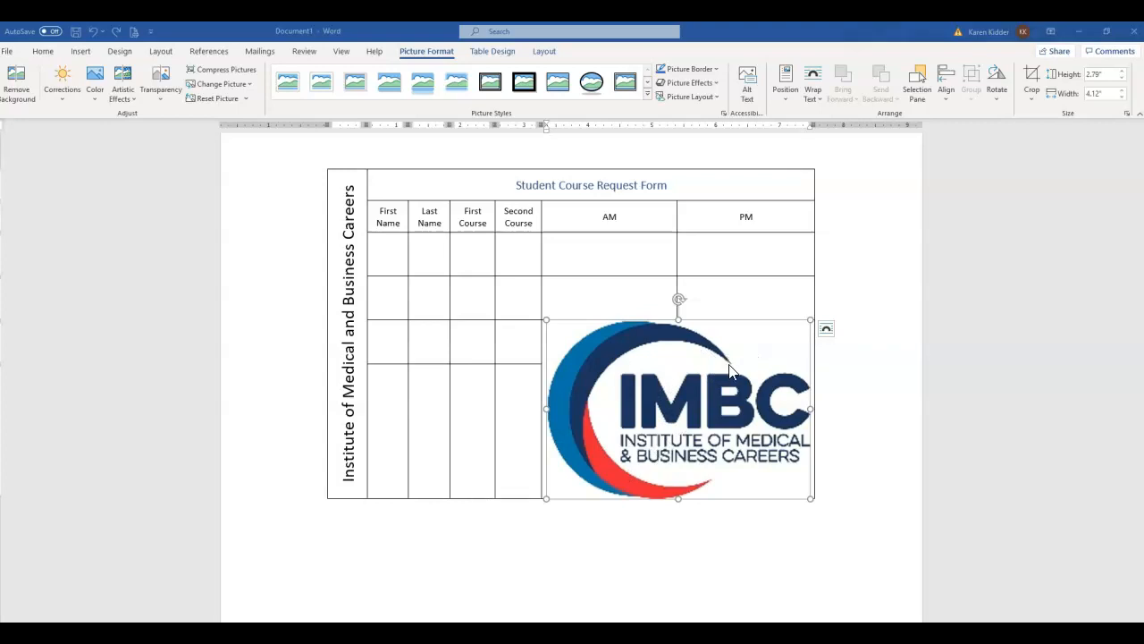
# Set the logo's text wrapping to In Front of Text and move it inward over the table.
pyautogui.click(826, 330)
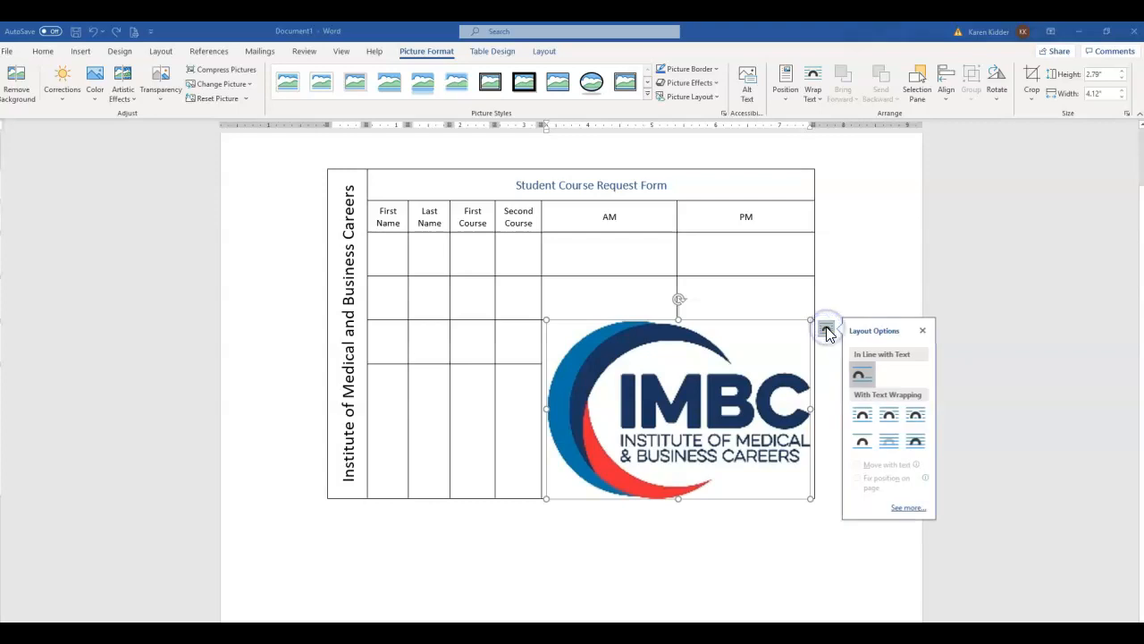
pyautogui.click(916, 442)
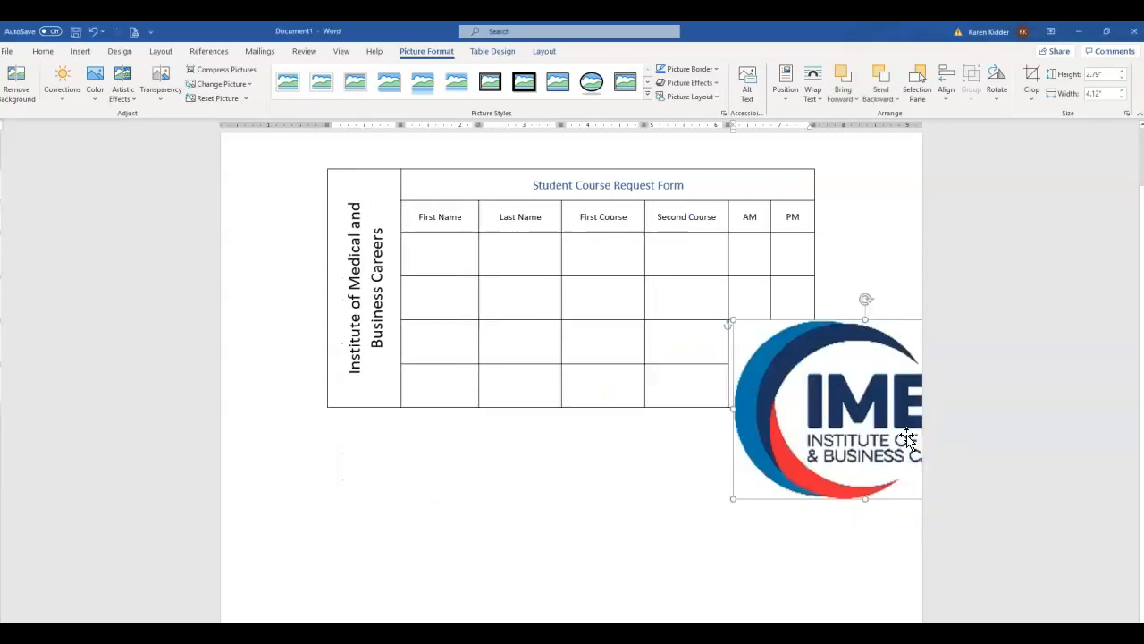
pyautogui.moveTo(746, 368); pyautogui.dragTo(544, 338)
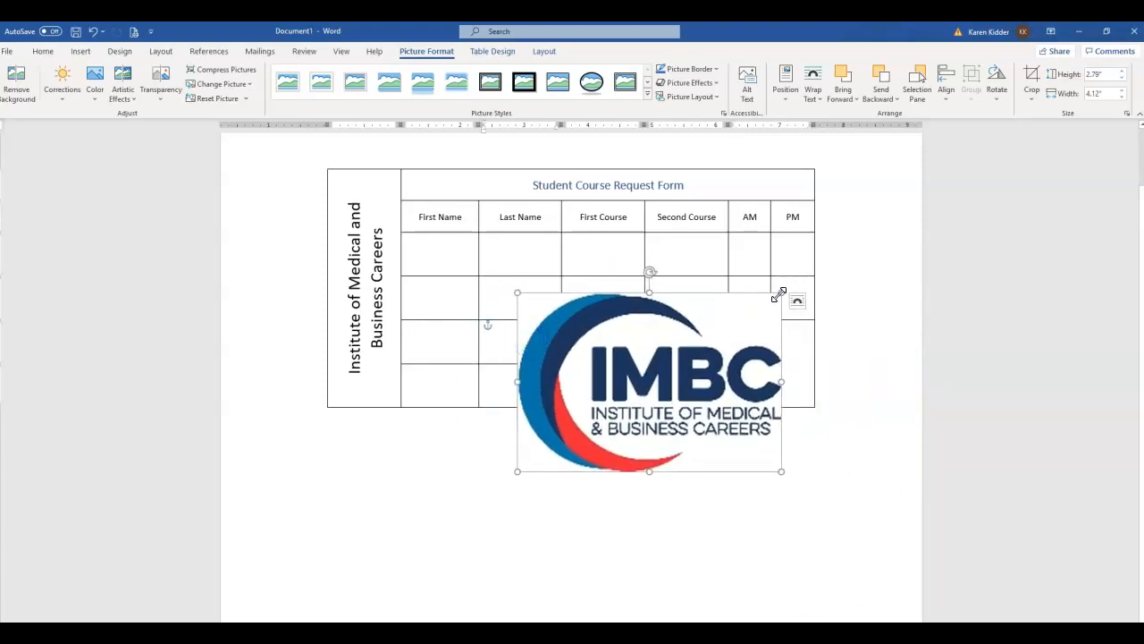
# Shrink the logo proportionally and position it inside the merged cell under AM and PM.
pyautogui.moveTo(781, 293); pyautogui.dragTo(776, 362)
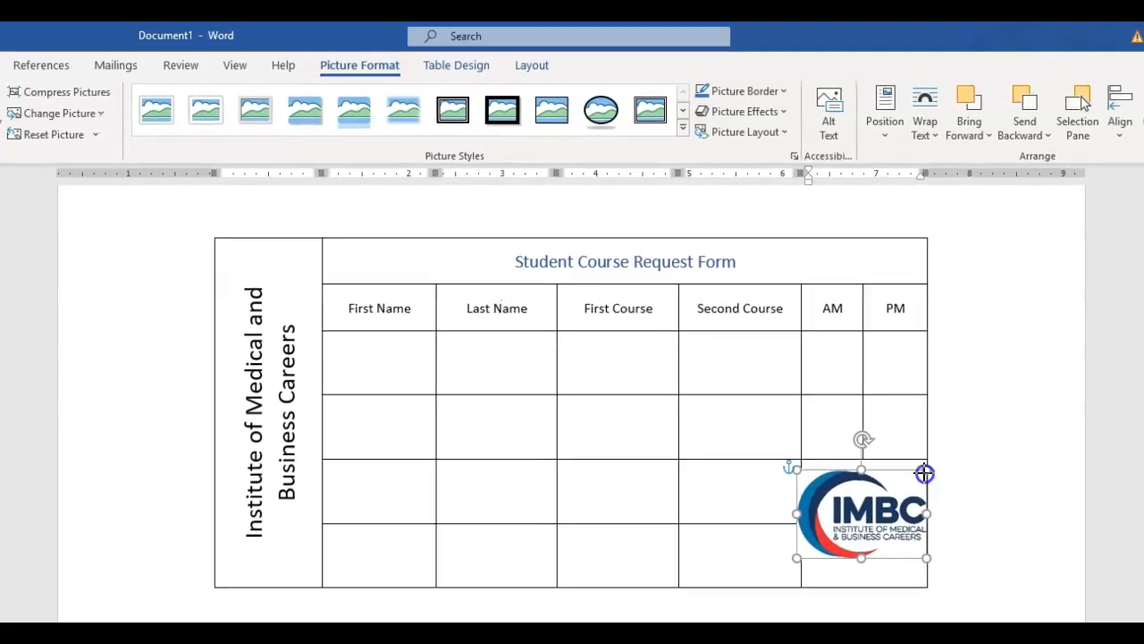
pyautogui.moveTo(925, 473); pyautogui.dragTo(910, 485)
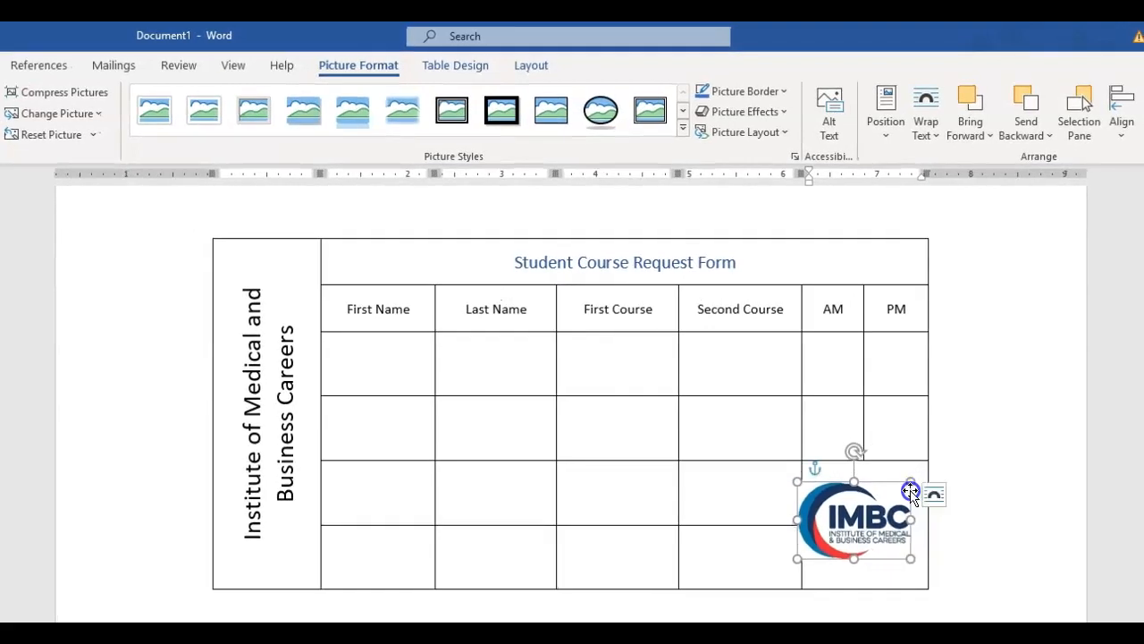
pyautogui.moveTo(872, 519); pyautogui.dragTo(880, 531)
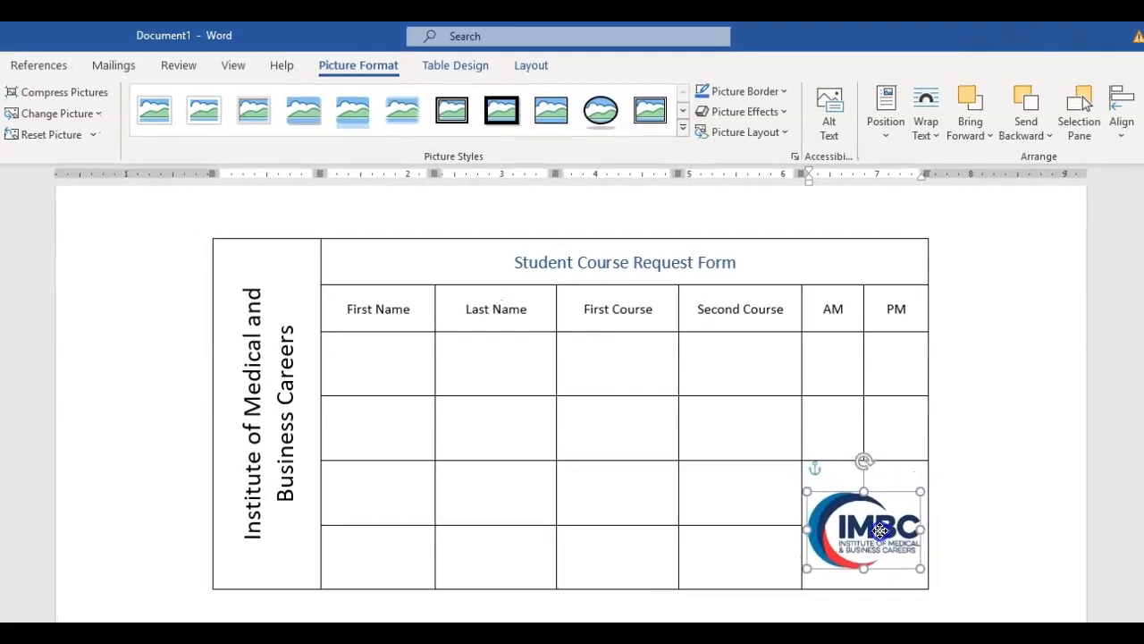
pyautogui.click(149, 211)
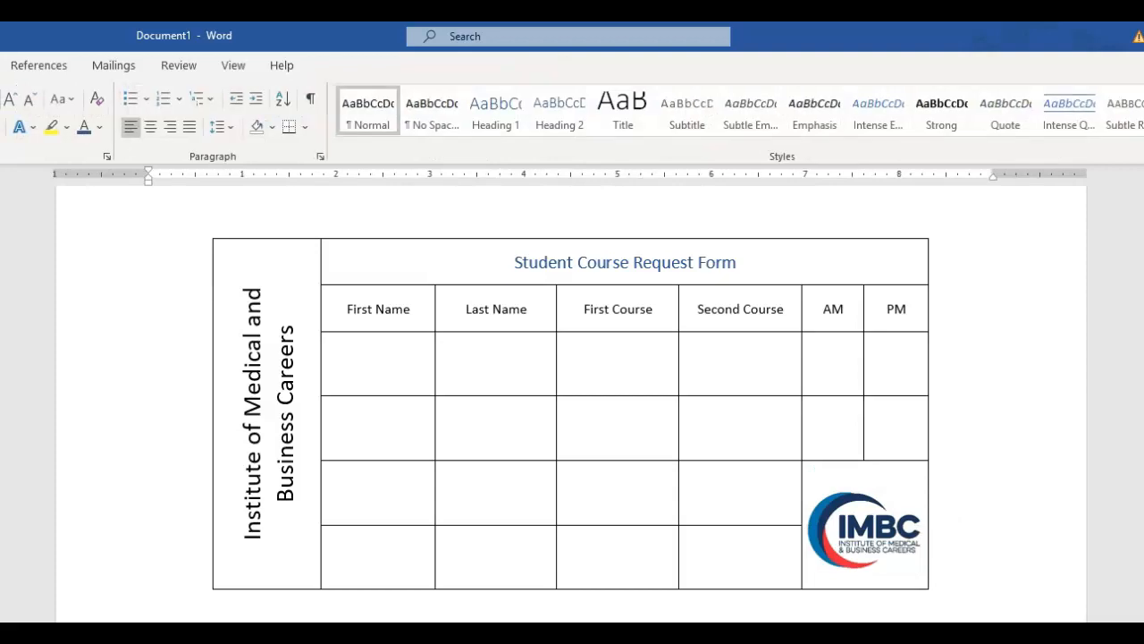
# Try two blue banded table styles on the whole table, and undo both style changes.
pyautogui.click(510, 369)
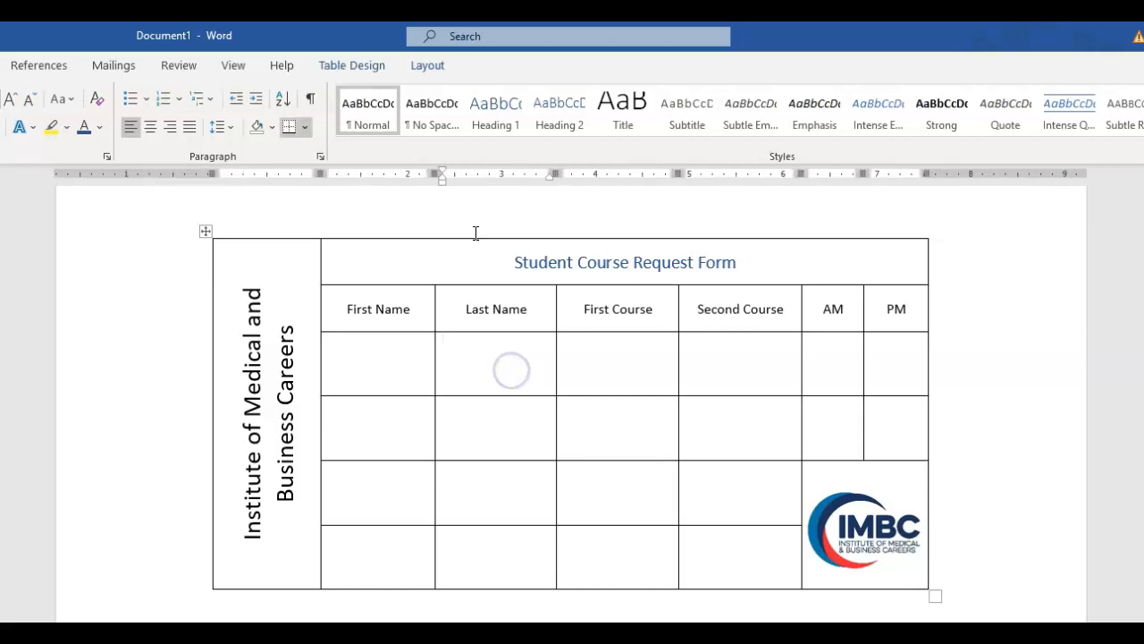
pyautogui.click(351, 67)
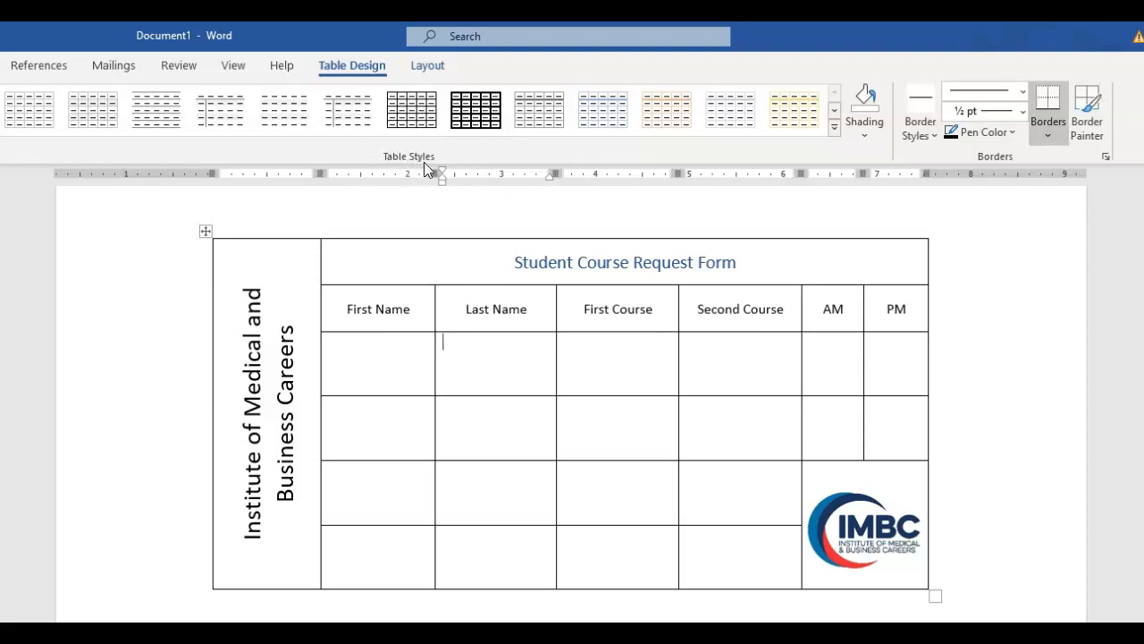
pyautogui.click(834, 129)
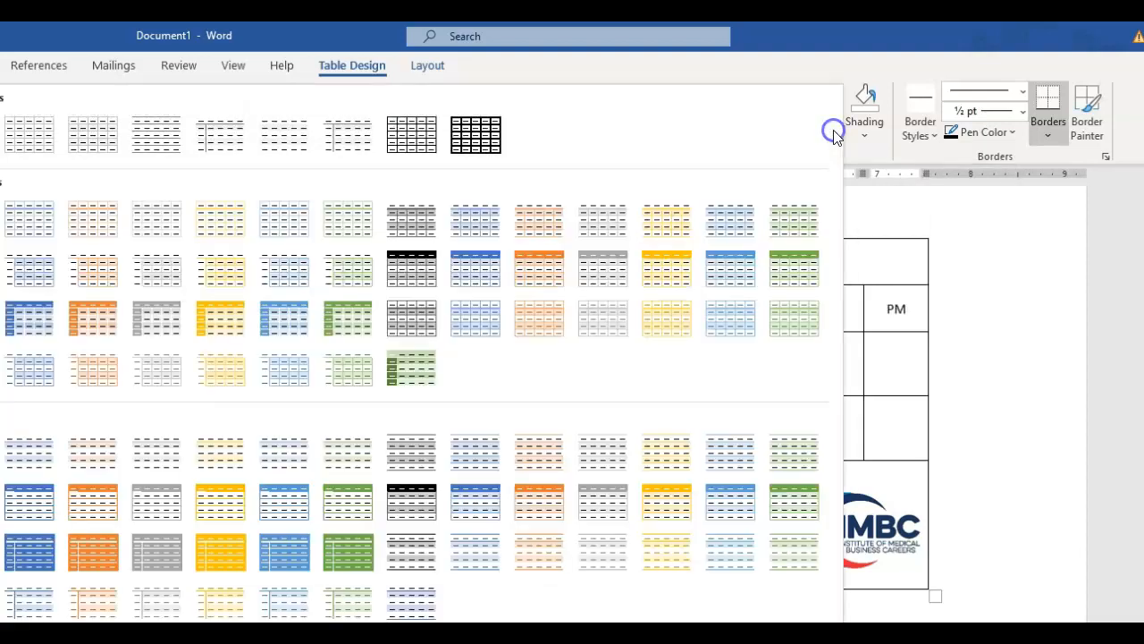
pyautogui.click(466, 514)
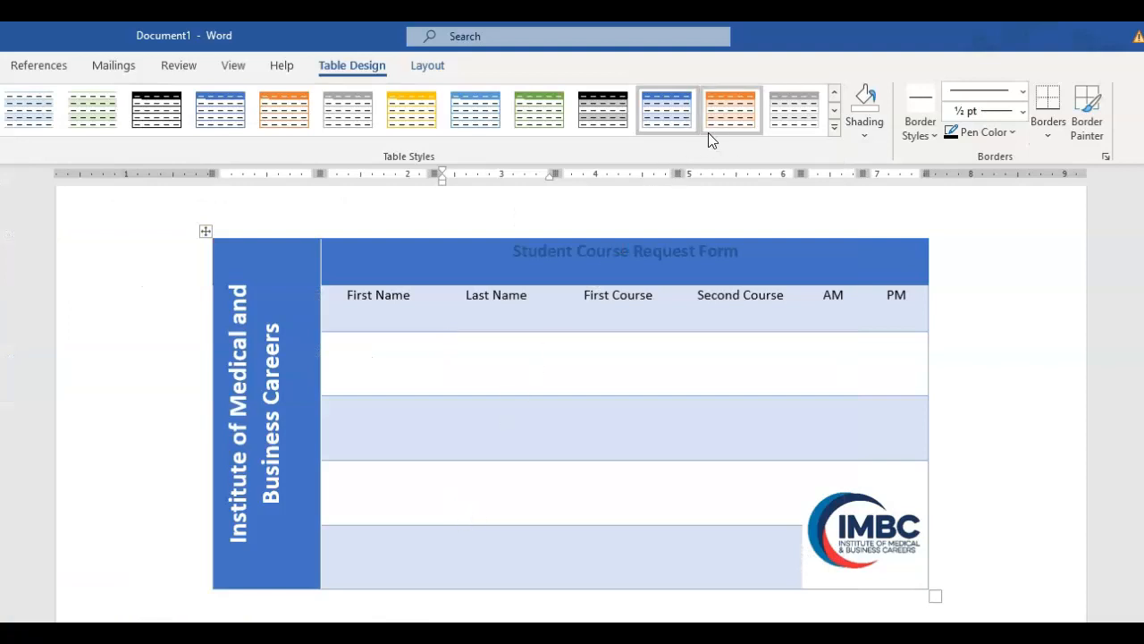
pyautogui.click(834, 129)
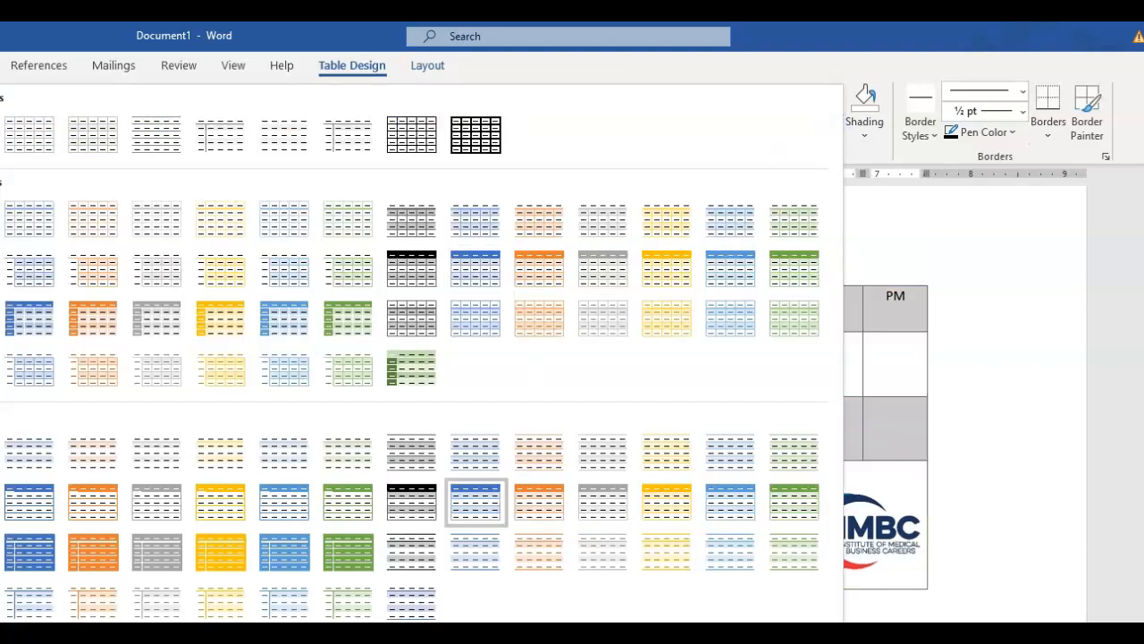
pyautogui.click(14, 320)
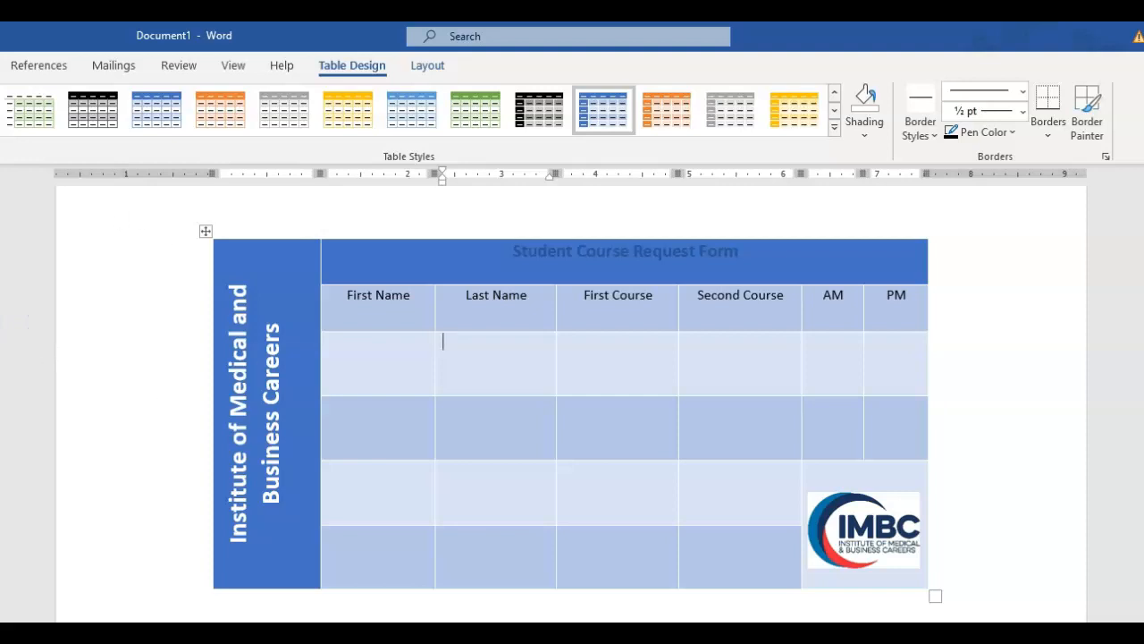
pyautogui.hotkey('ctrl', 'z')
pyautogui.hotkey('ctrl', 'z')
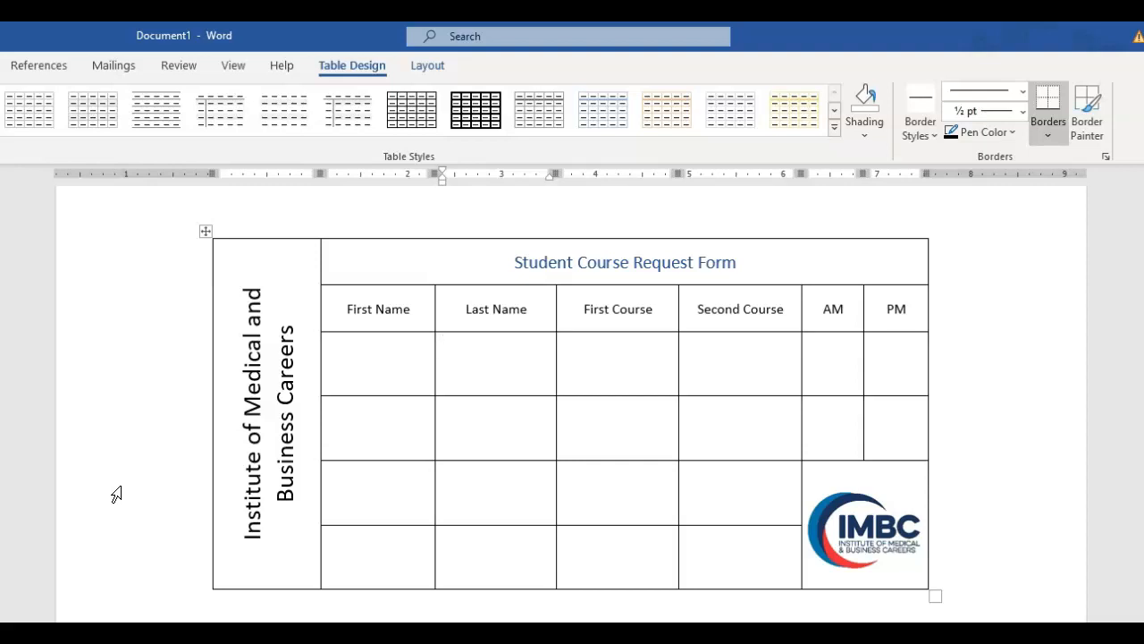
# Shade the "Student Course Request Form" title cell with the light gray theme color.
pyautogui.click(371, 259)
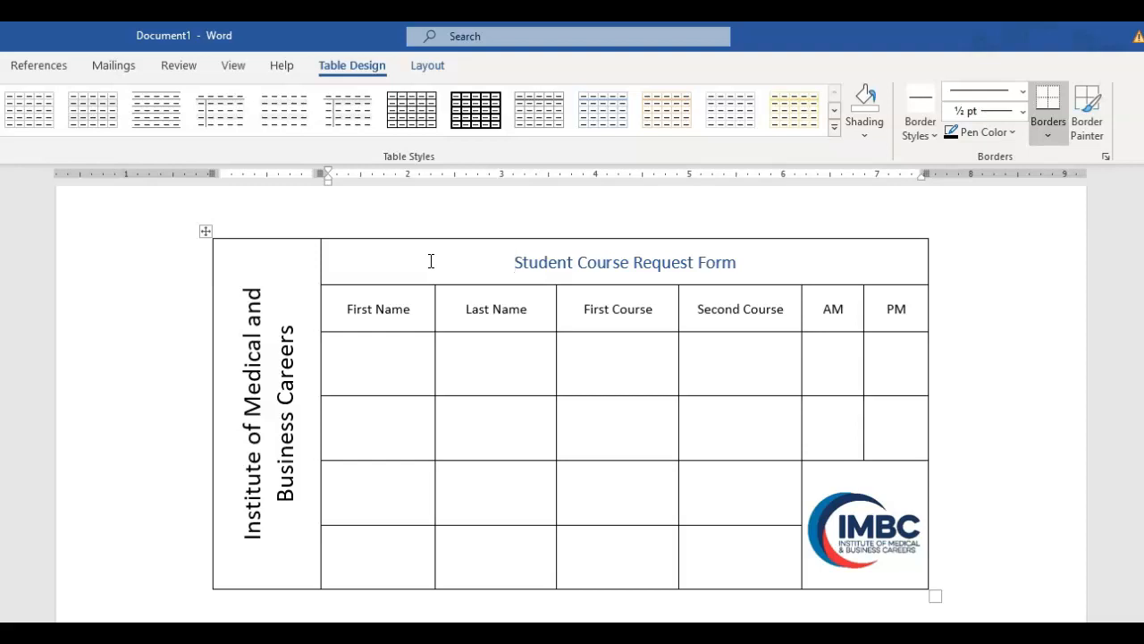
pyautogui.click(441, 266)
pyautogui.click(862, 139)
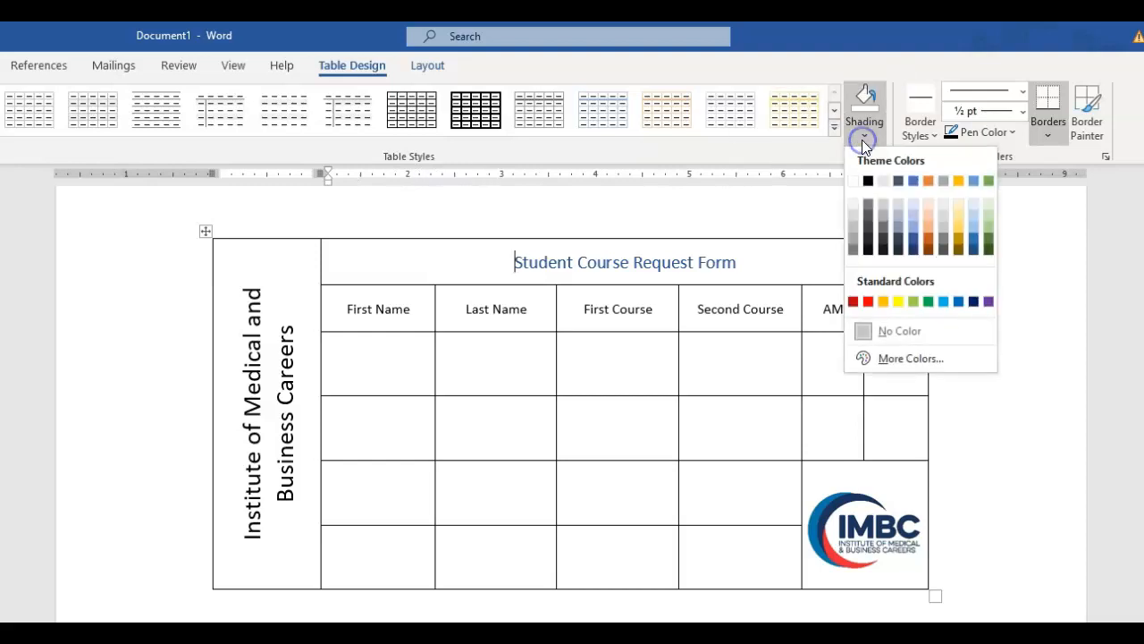
pyautogui.click(883, 182)
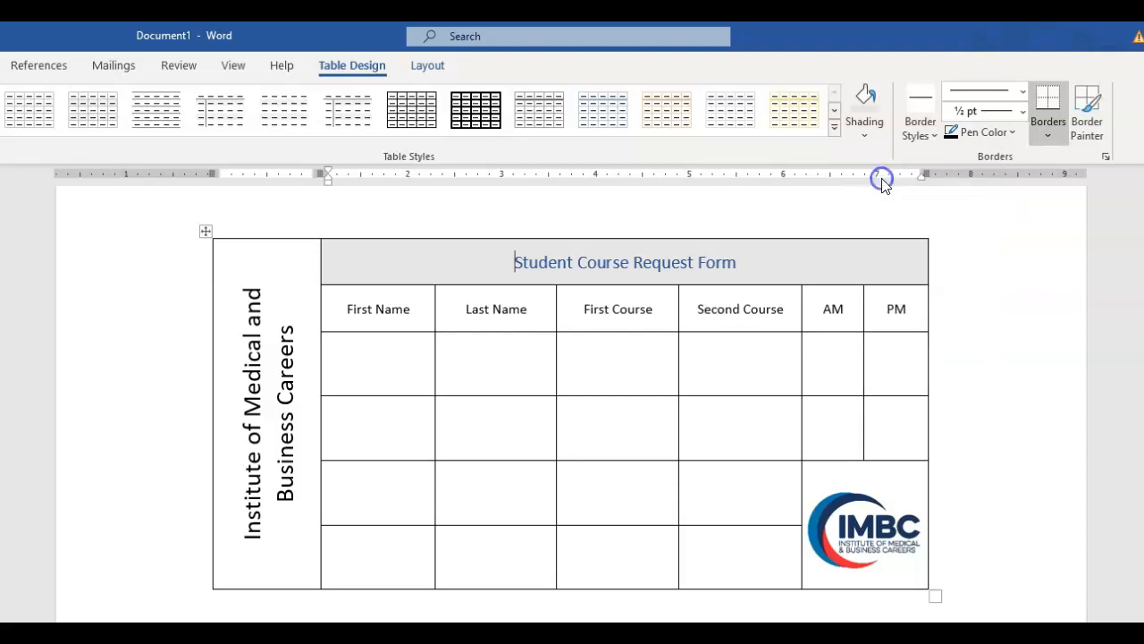
# Apply the same light gray theme shading to the first-column cell containing the institute name.
pyautogui.click(301, 277)
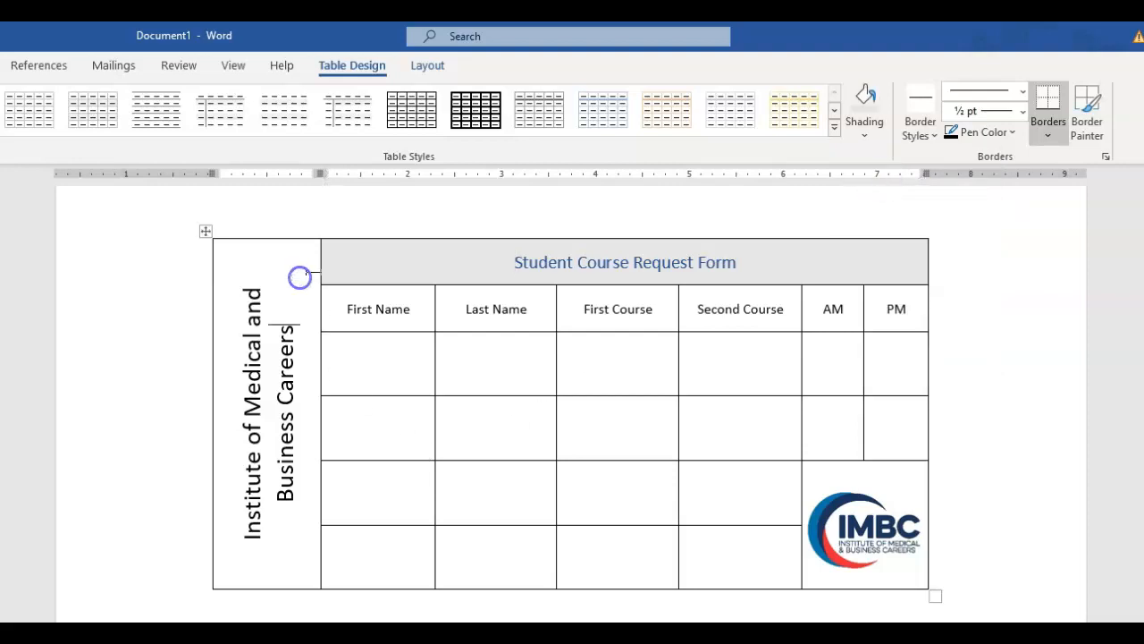
pyautogui.click(864, 136)
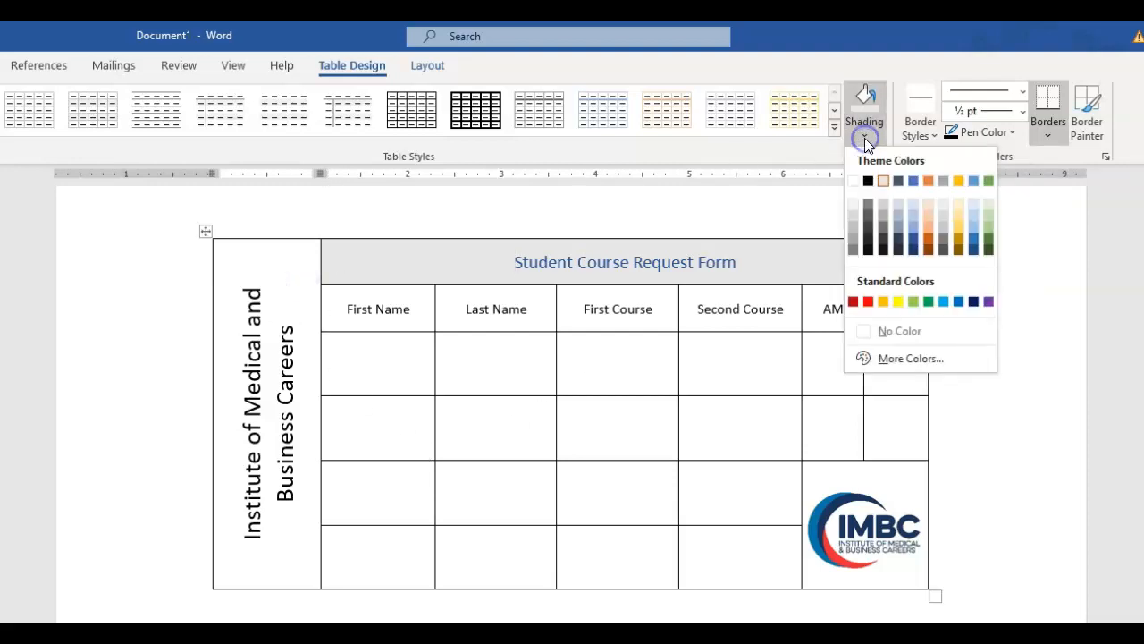
pyautogui.click(883, 182)
# Paint all four outer borders of the course request table with a single solid red line, 2¼ pt thick.
pyautogui.click(685, 354)
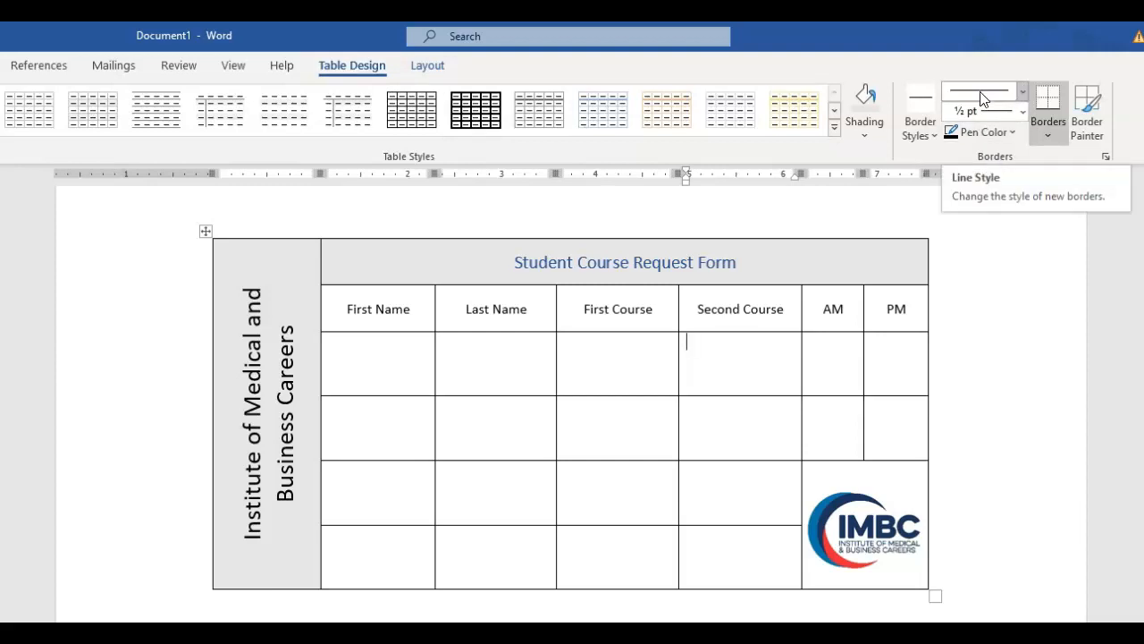
pyautogui.click(1021, 92)
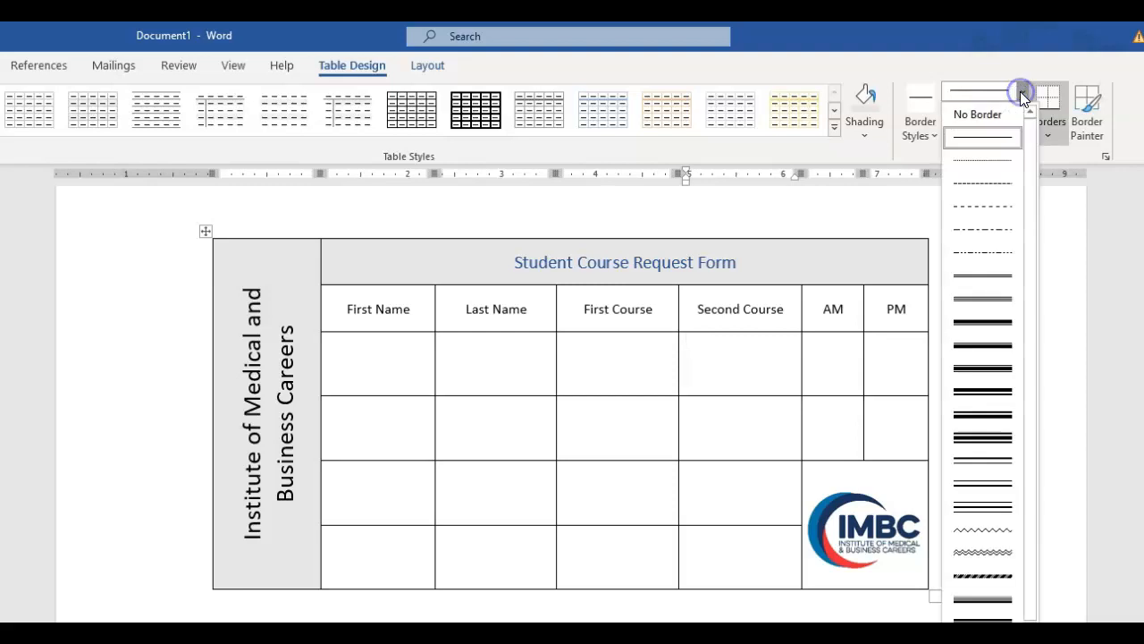
pyautogui.click(983, 138)
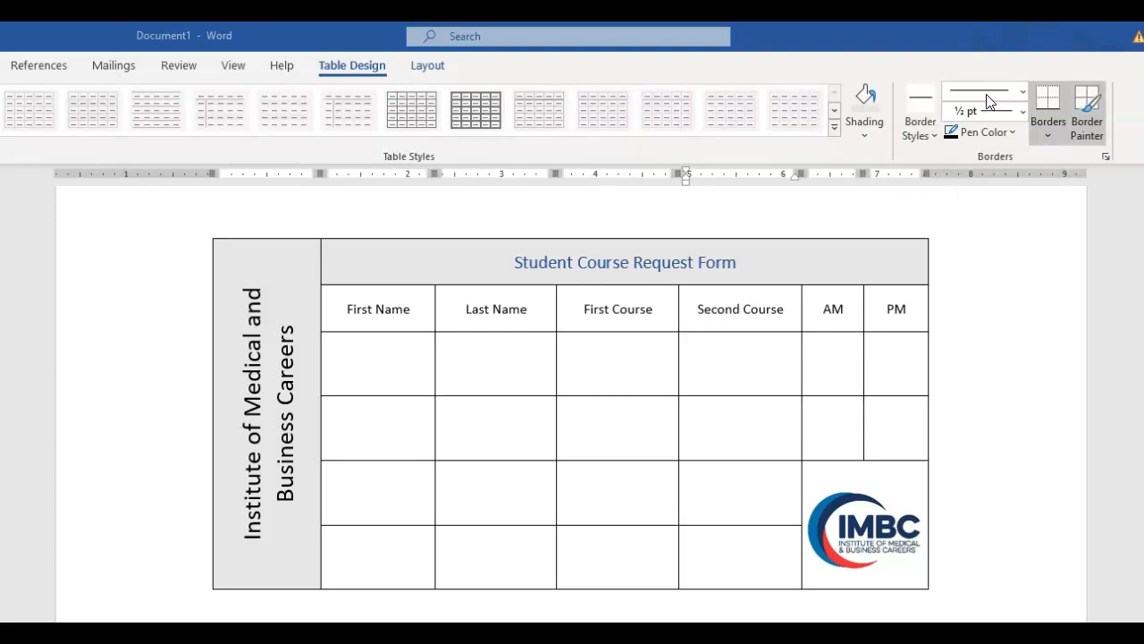
pyautogui.click(1022, 112)
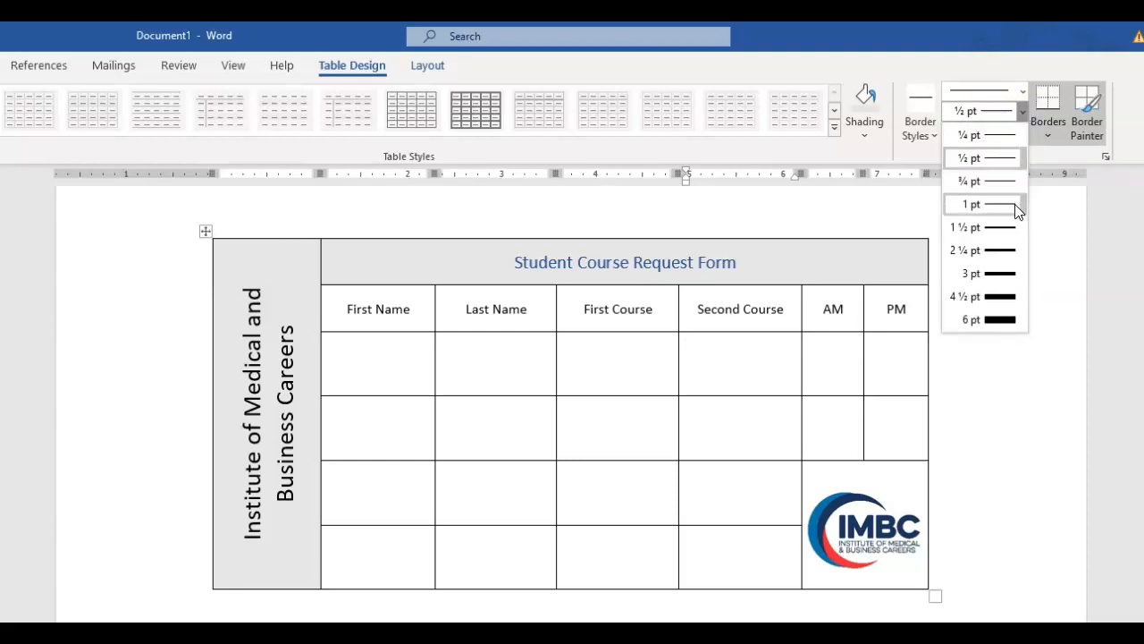
pyautogui.click(999, 250)
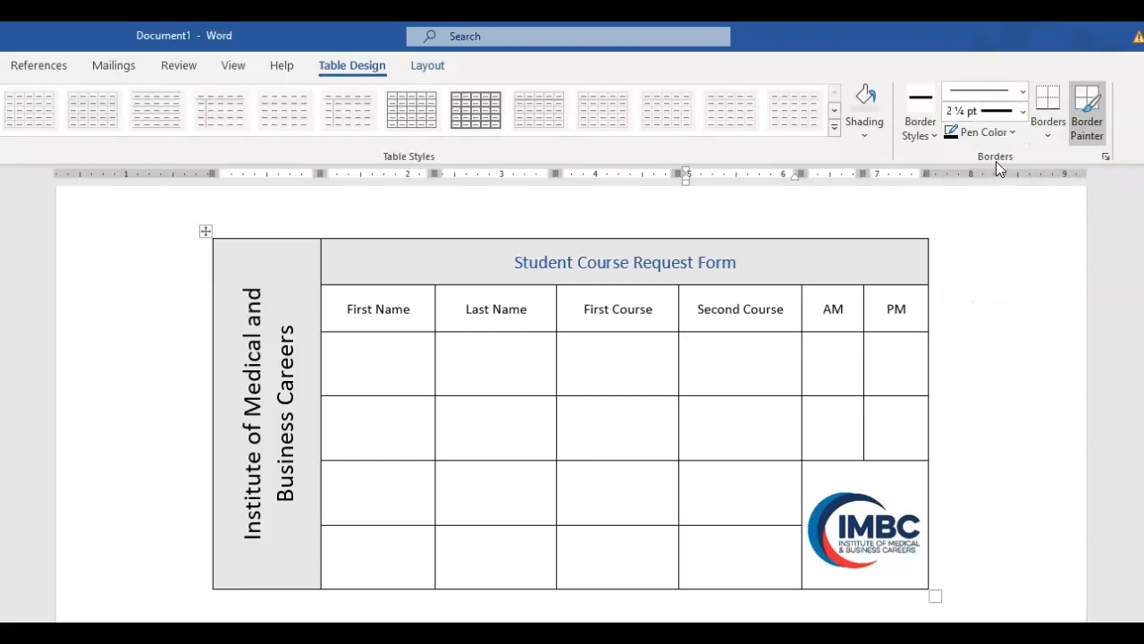
pyautogui.click(1011, 130)
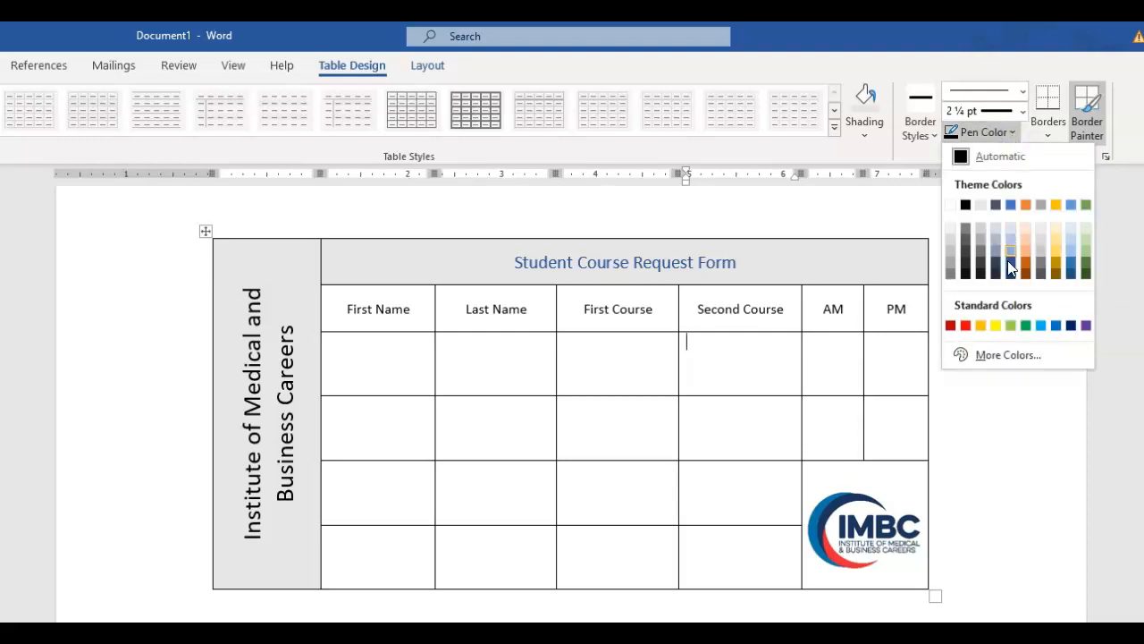
pyautogui.click(950, 325)
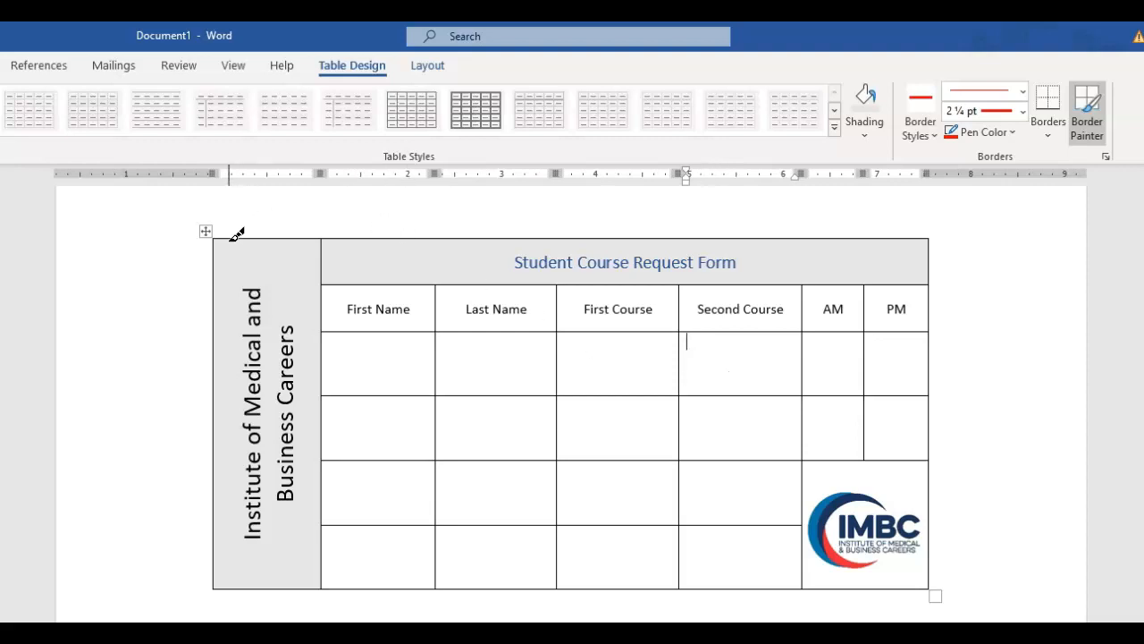
pyautogui.moveTo(228, 232); pyautogui.dragTo(272, 229)
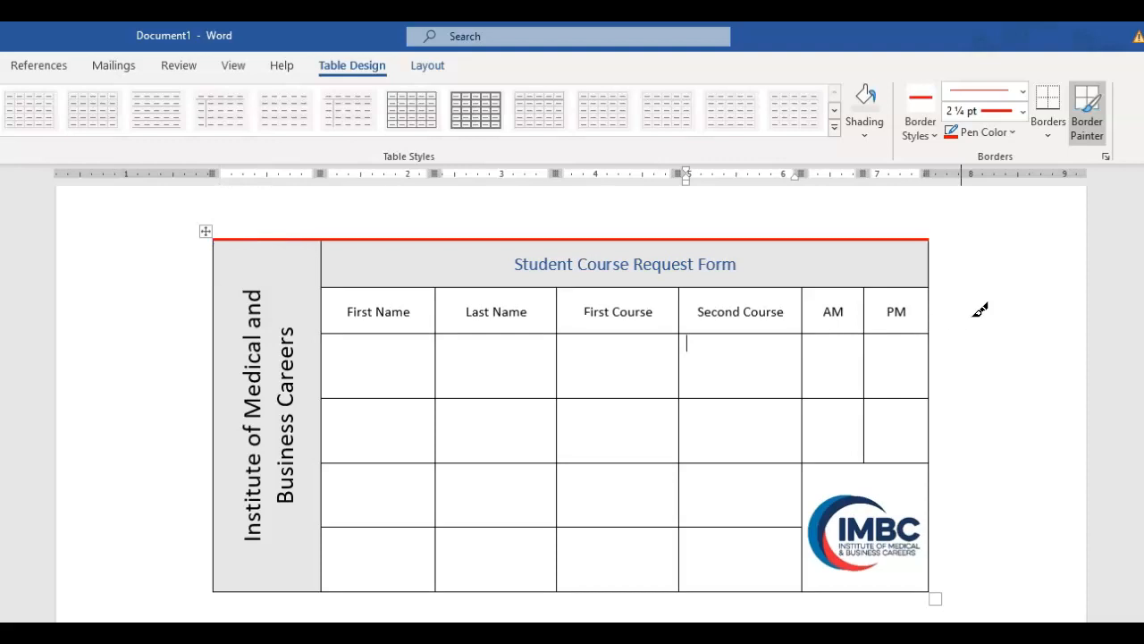
pyautogui.moveTo(933, 238)
pyautogui.mouseDown()
pyautogui.moveTo(921, 358)
pyautogui.moveTo(926, 503)
pyautogui.mouseUp()
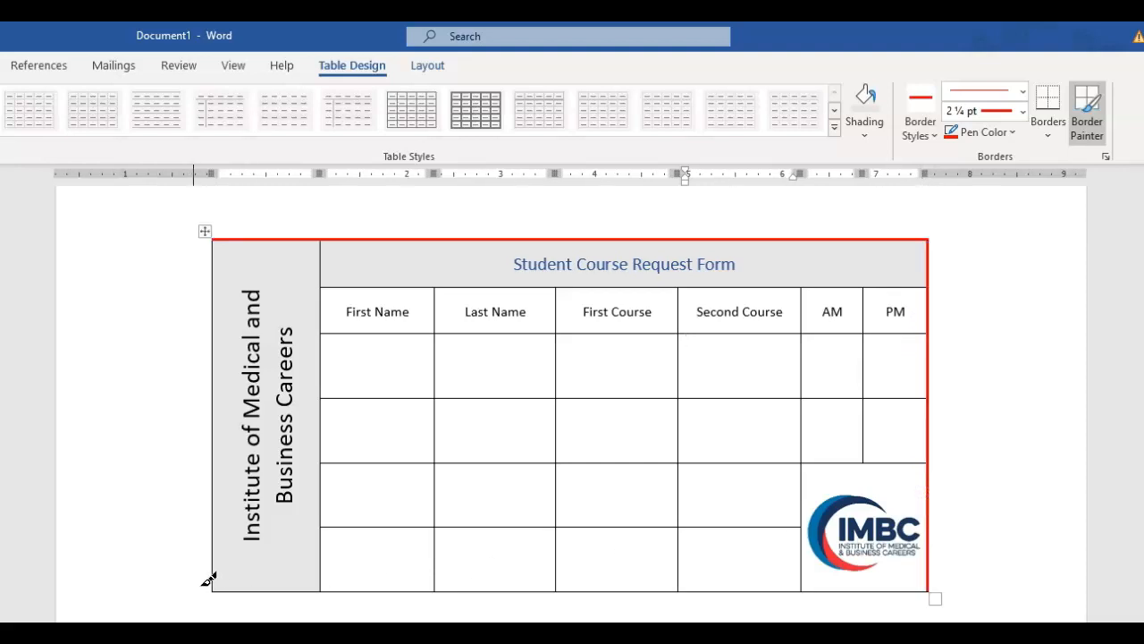
pyautogui.moveTo(219, 583); pyautogui.dragTo(302, 593)
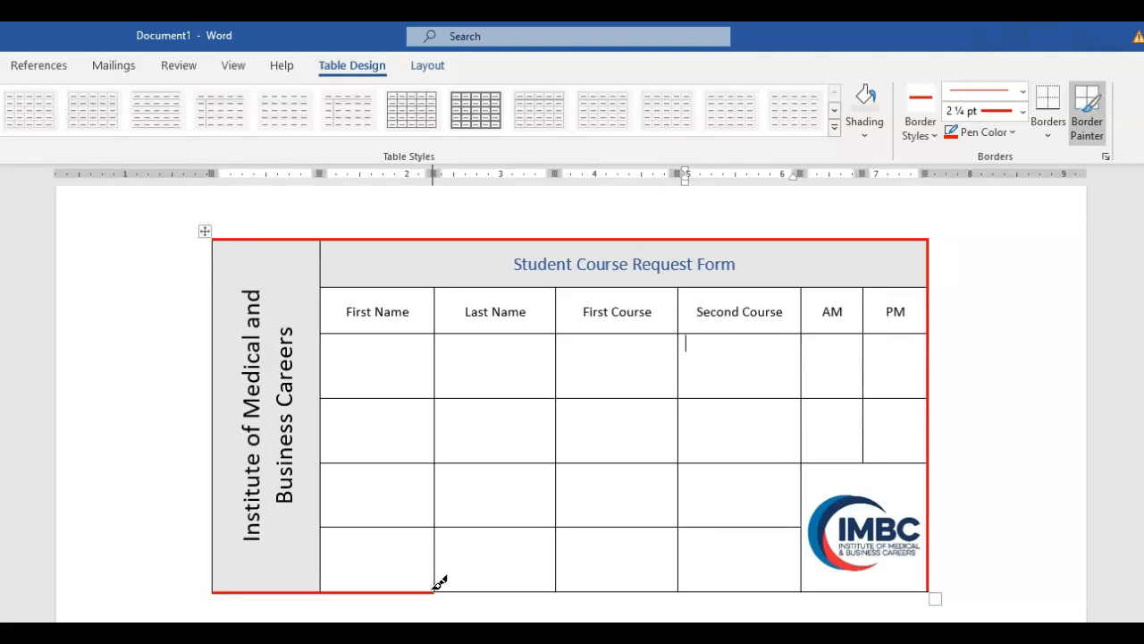
pyautogui.moveTo(438, 588)
pyautogui.mouseDown()
pyautogui.moveTo(641, 603)
pyautogui.moveTo(712, 585)
pyautogui.moveTo(818, 597)
pyautogui.moveTo(868, 582)
pyautogui.mouseUp()
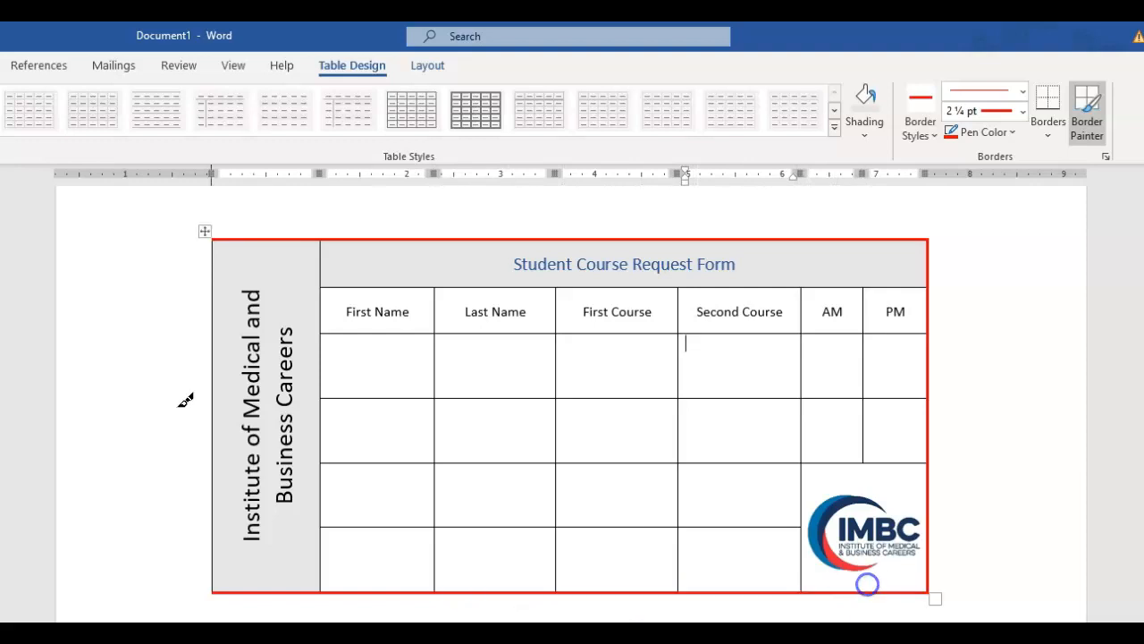
pyautogui.moveTo(216, 240); pyautogui.dragTo(219, 243)
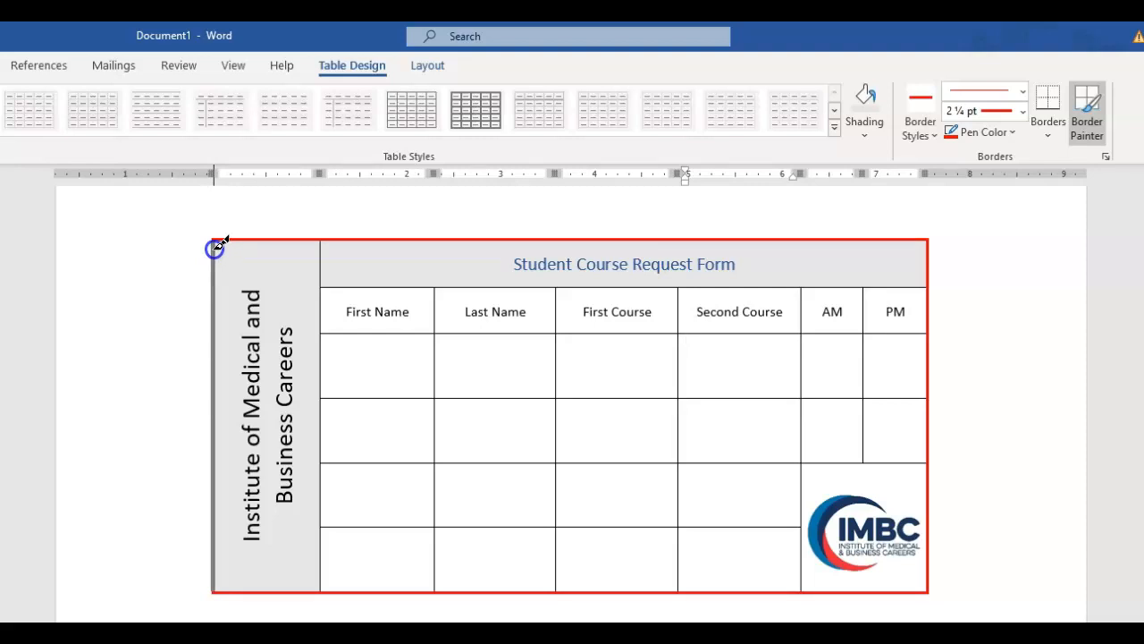
pyautogui.moveTo(218, 243); pyautogui.dragTo(220, 242)
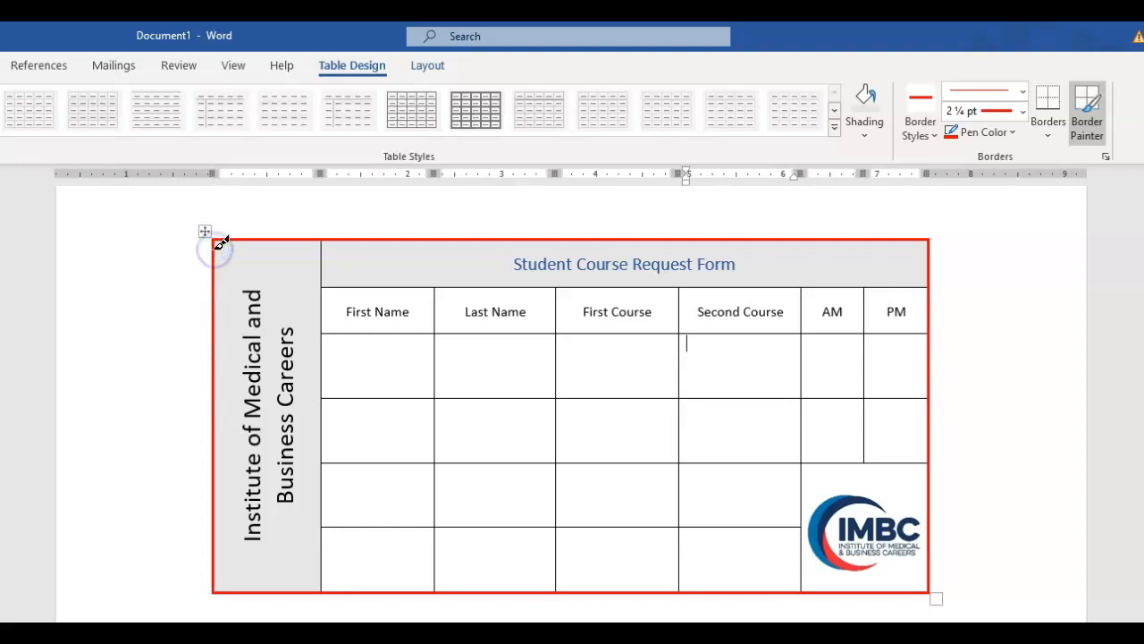
# Paint a double 1½ pt blue-gray line along the borders below the header row and below the first blank row.
pyautogui.click(1022, 92)
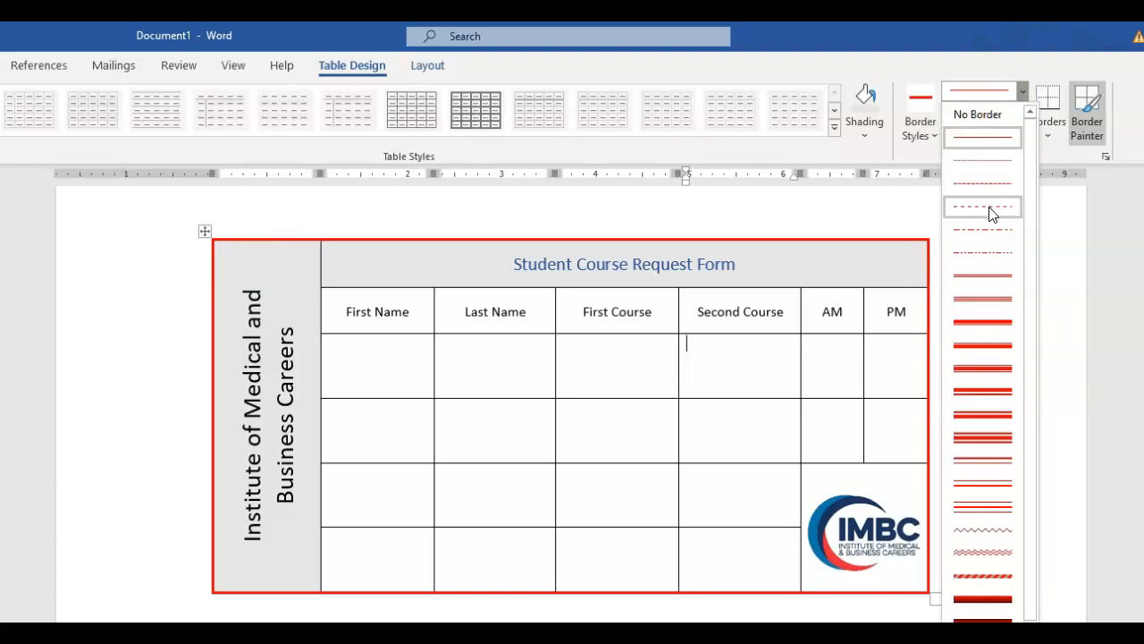
pyautogui.click(980, 279)
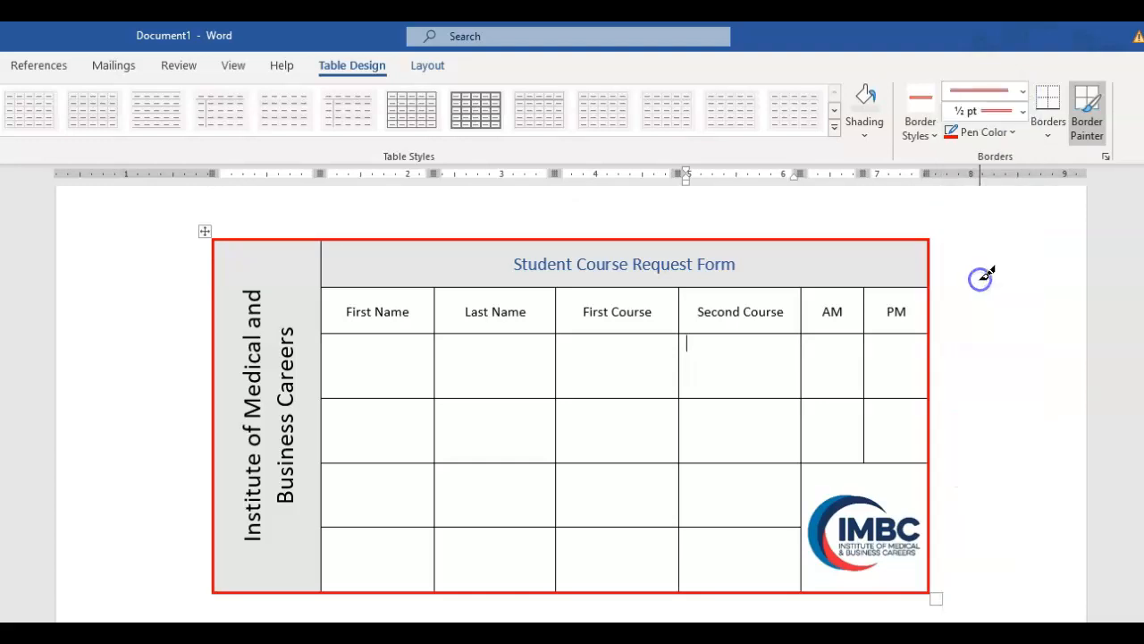
pyautogui.click(1024, 111)
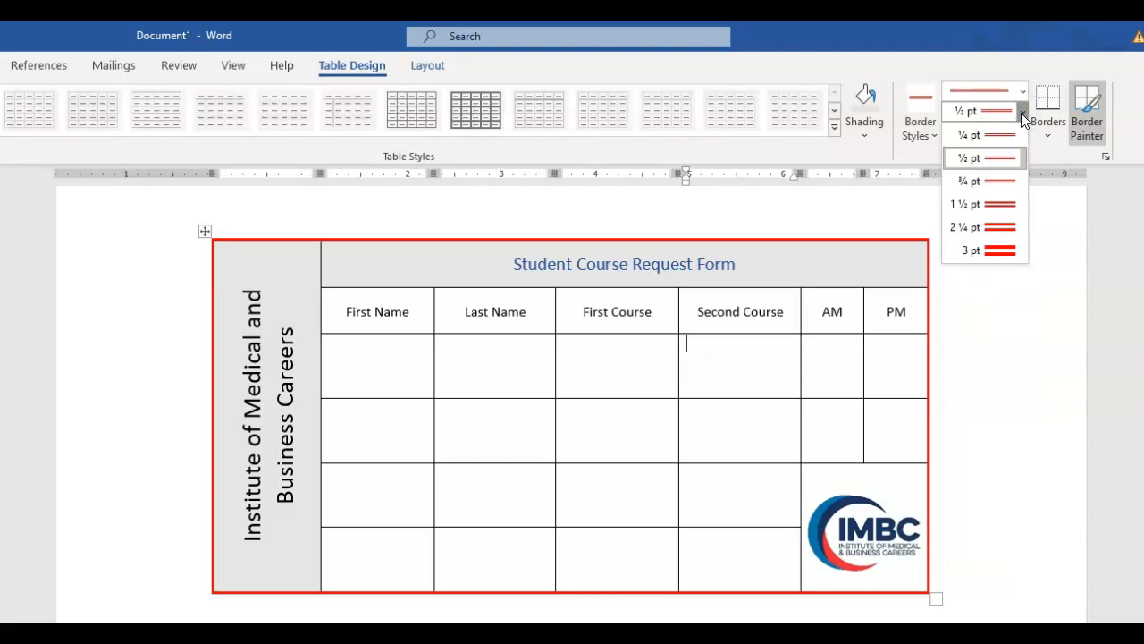
pyautogui.click(1001, 205)
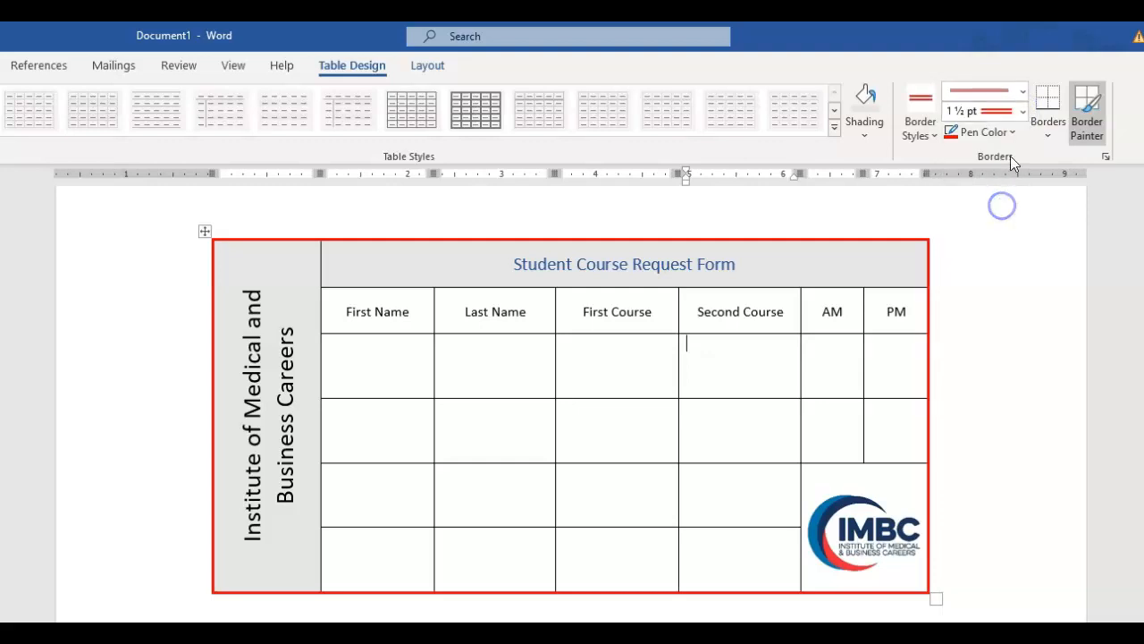
pyautogui.click(1009, 132)
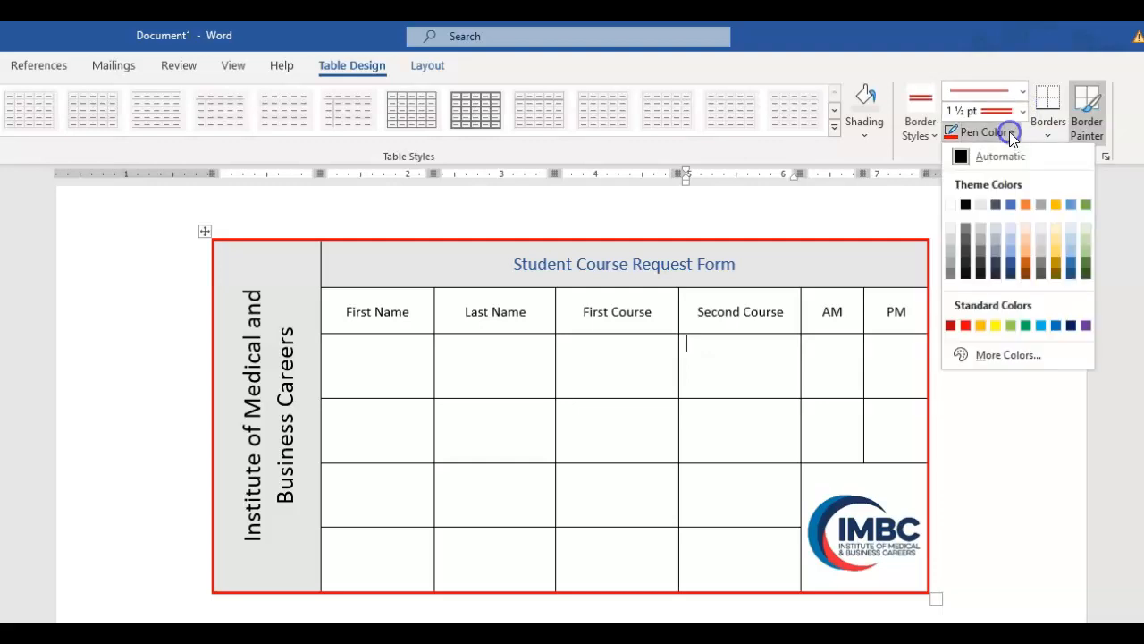
pyautogui.click(997, 204)
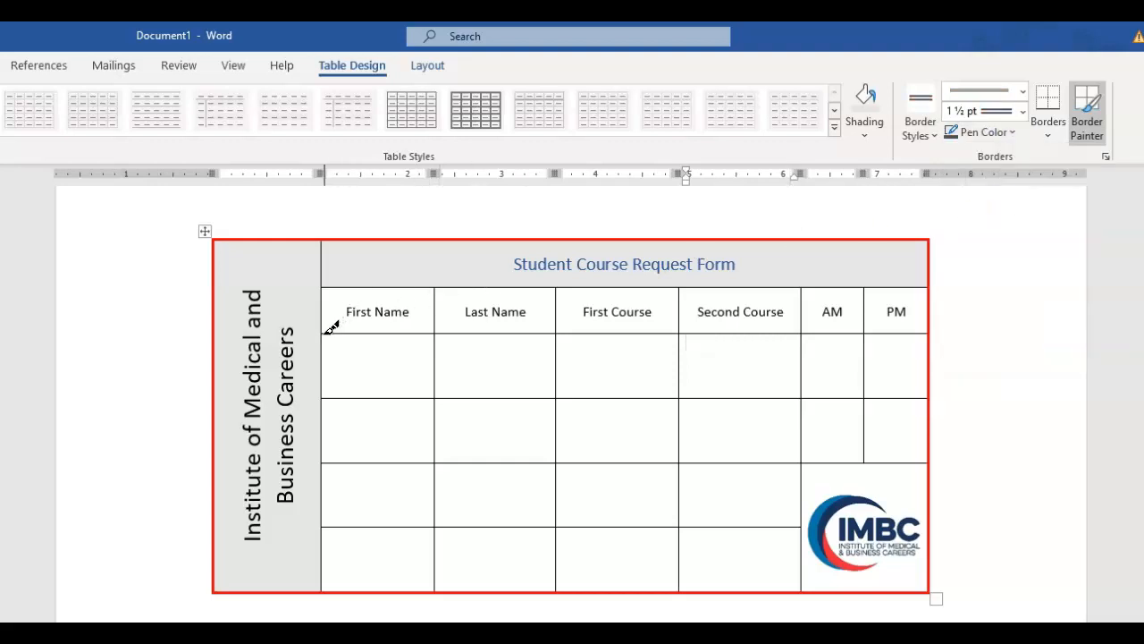
pyautogui.moveTo(331, 328); pyautogui.dragTo(506, 328)
pyautogui.moveTo(569, 330)
pyautogui.mouseDown()
pyautogui.moveTo(800, 334)
pyautogui.moveTo(887, 321)
pyautogui.mouseUp()
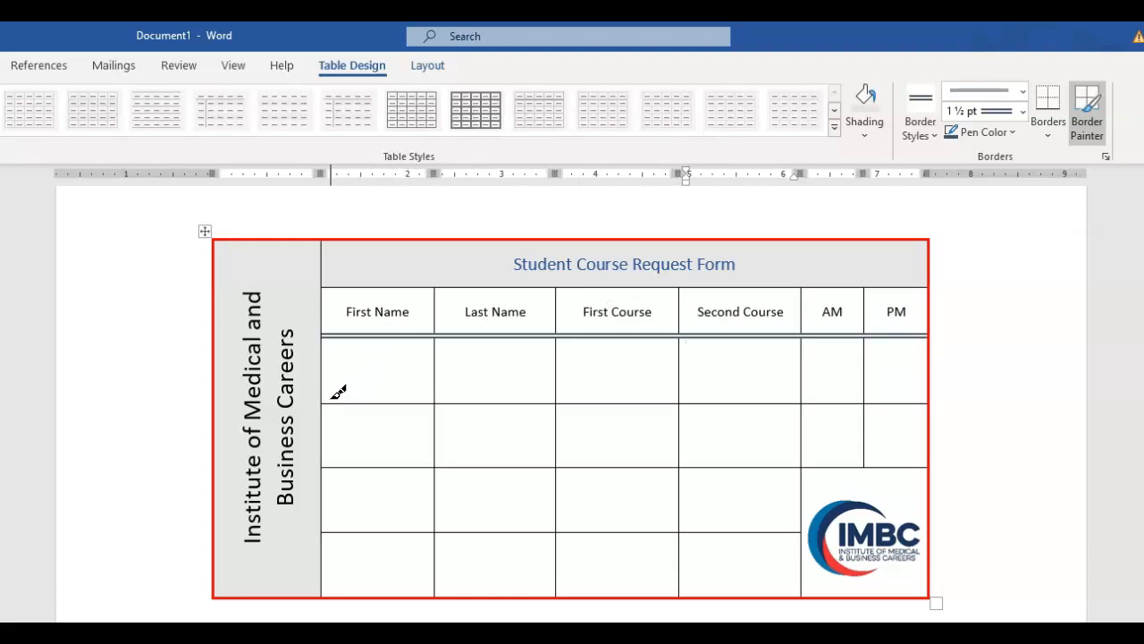
pyautogui.moveTo(338, 393)
pyautogui.mouseDown()
pyautogui.moveTo(781, 403)
pyautogui.moveTo(916, 382)
pyautogui.moveTo(912, 419)
pyautogui.moveTo(924, 390)
pyautogui.mouseUp()
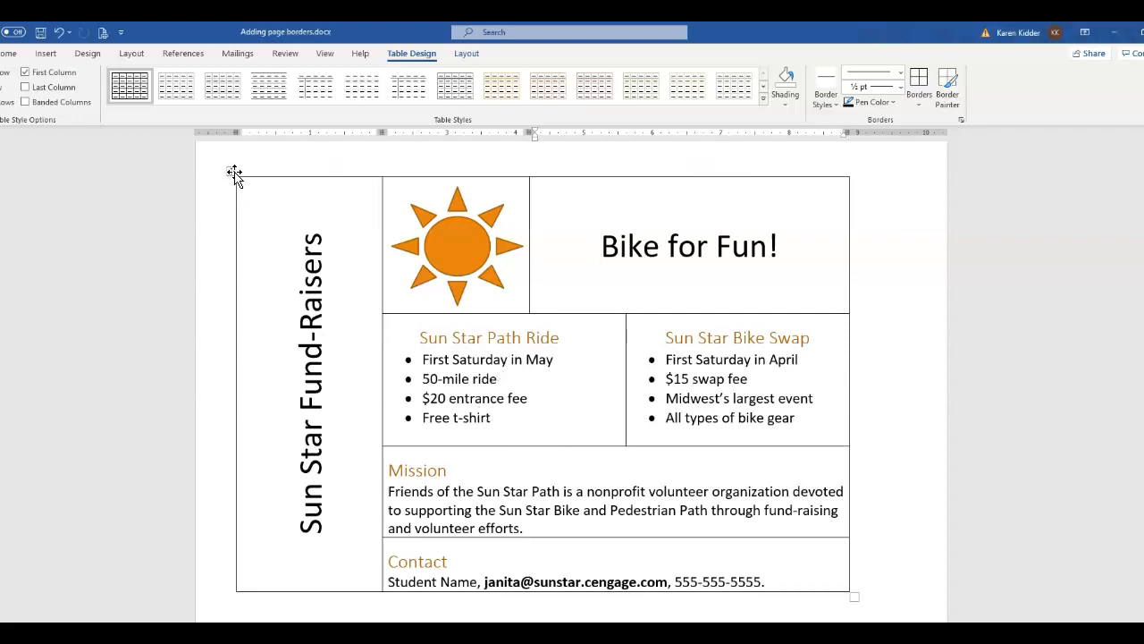
# Select the whole Sun Star Fund-Raisers table in Adding page borders.docx.
pyautogui.click(232, 170)
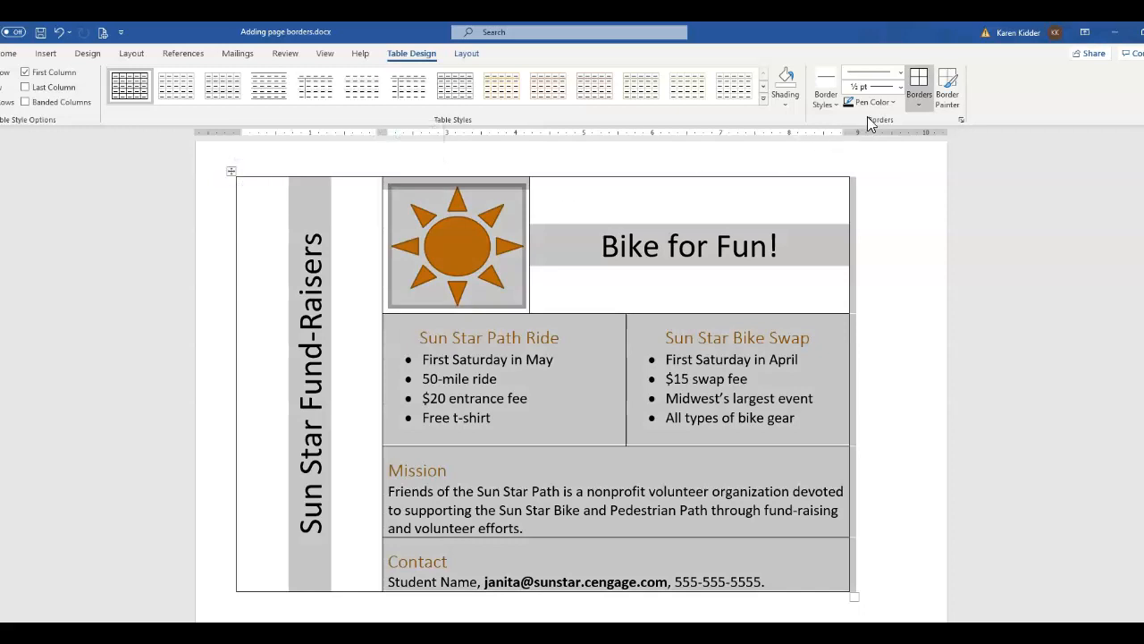